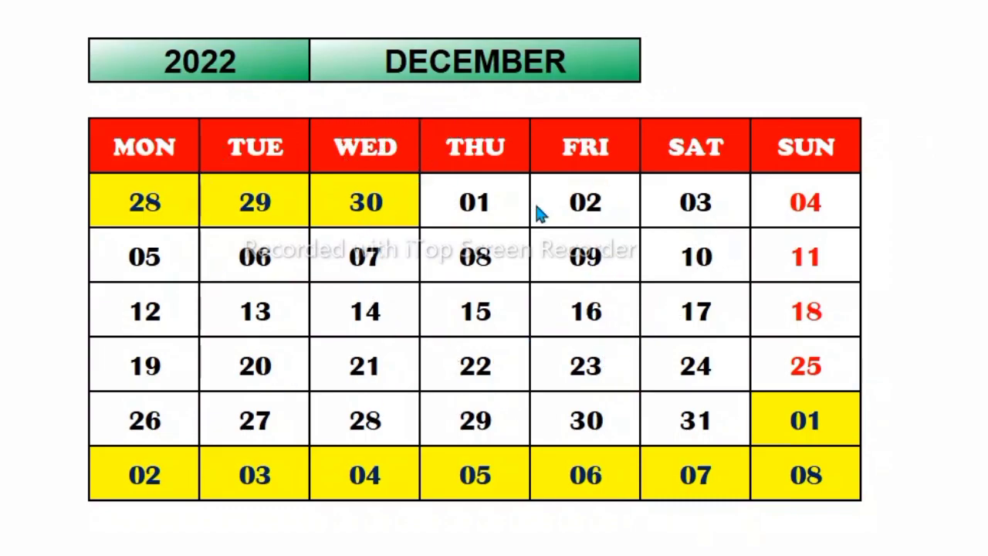
- Set the calendar's year cell to 2023 and choose APRIL from the month dropdown
{"action": "left_click", "coordinate": [268, 57]}
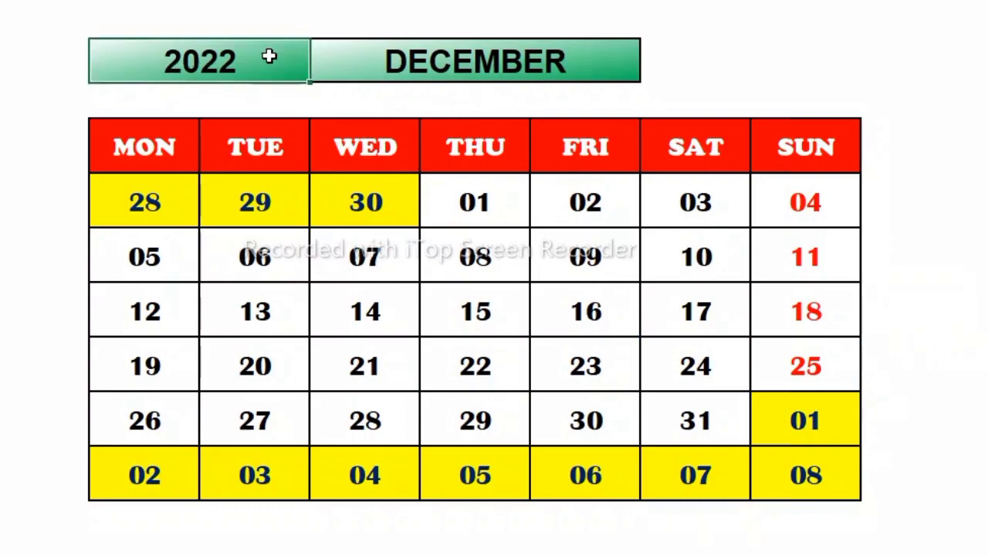
{"action": "type", "text": "20"}
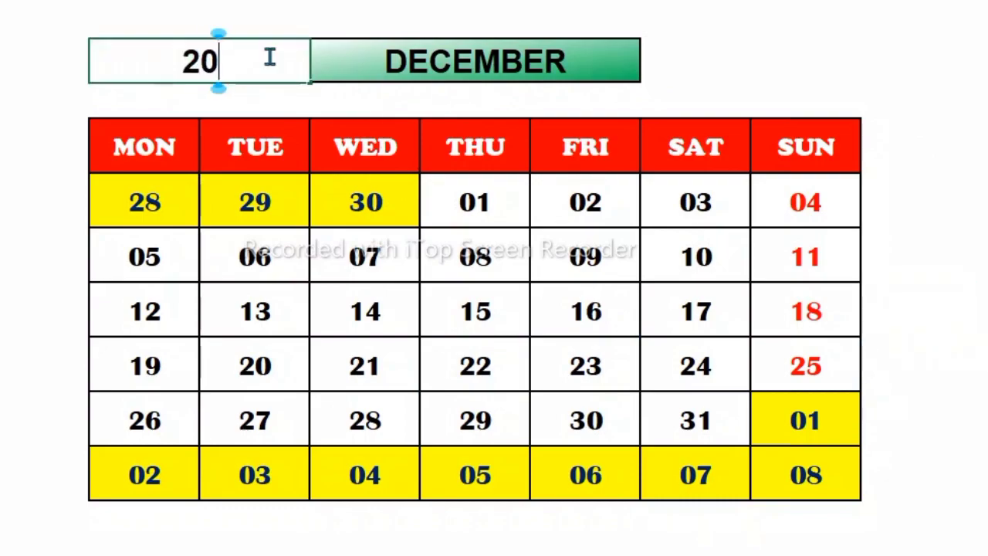
{"action": "type", "text": "23"}
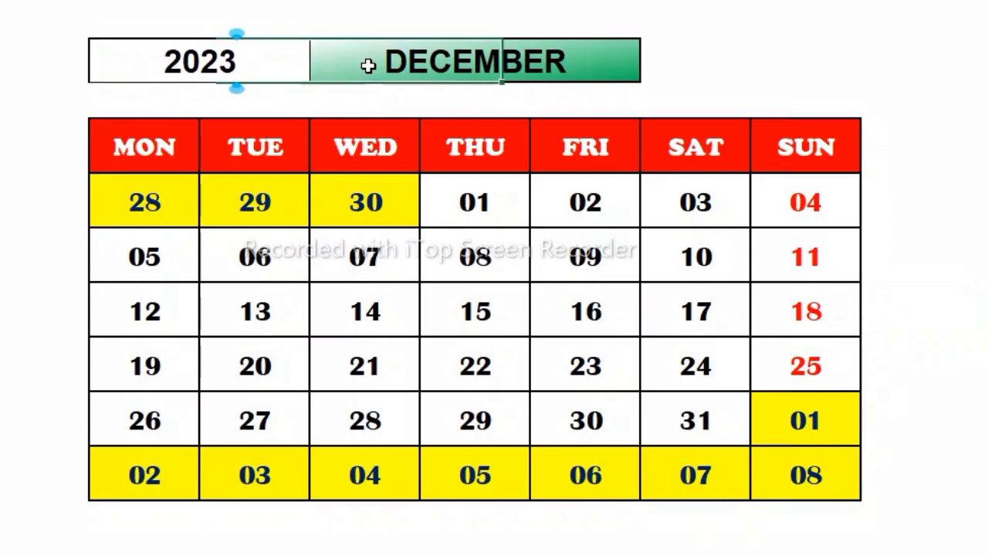
{"action": "left_click", "coordinate": [369, 64]}
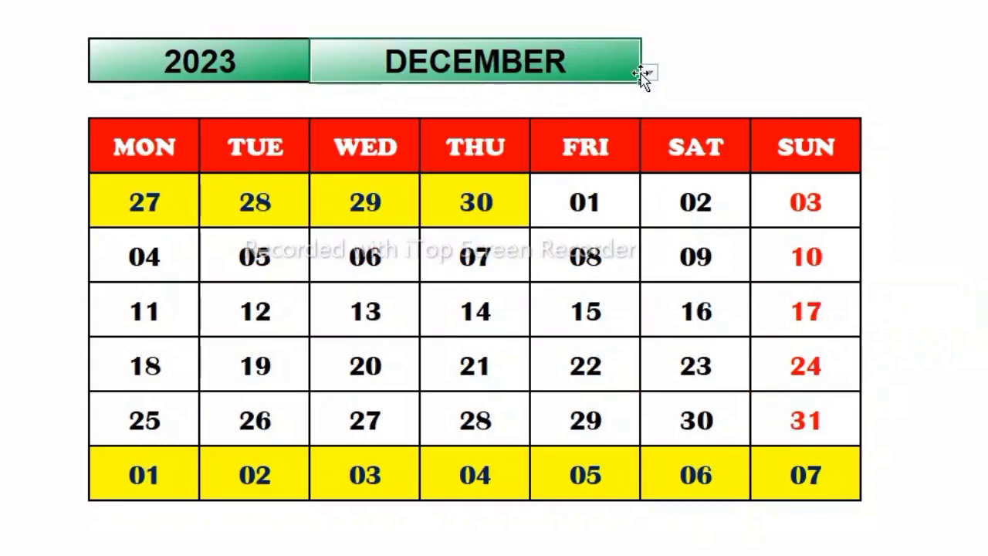
{"action": "left_click", "coordinate": [648, 73]}
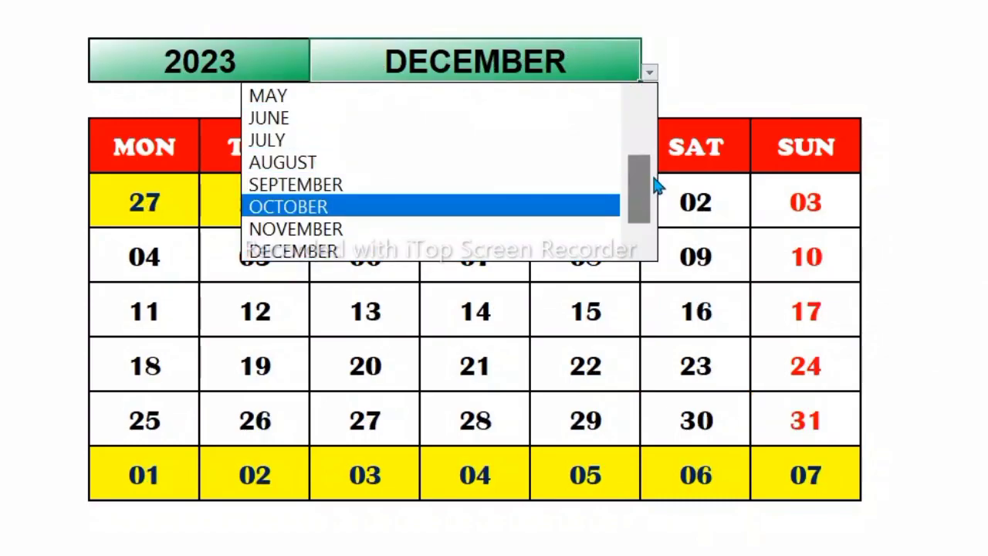
{"action": "left_click_drag", "start_coordinate": [654, 185], "coordinate": [645, 164]}
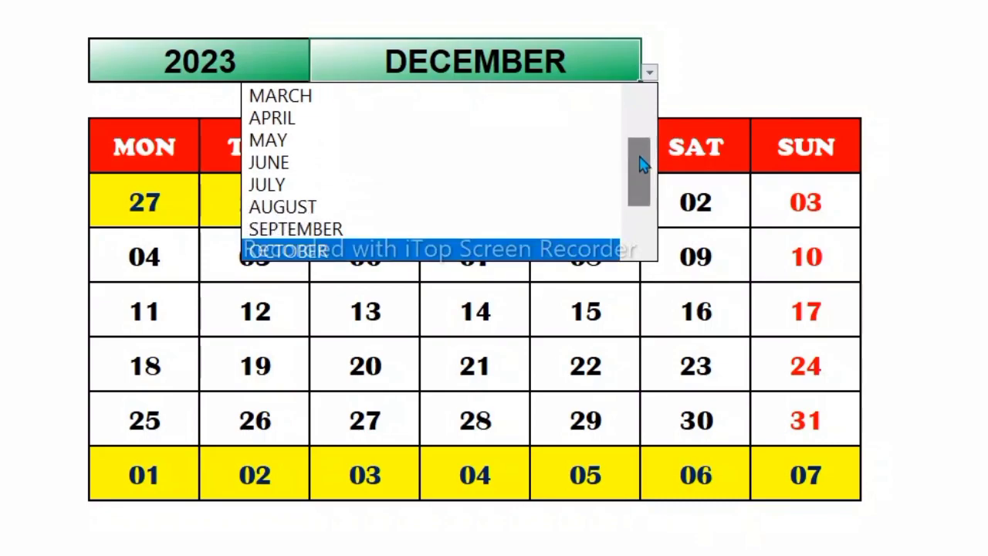
{"action": "left_click", "coordinate": [450, 120]}
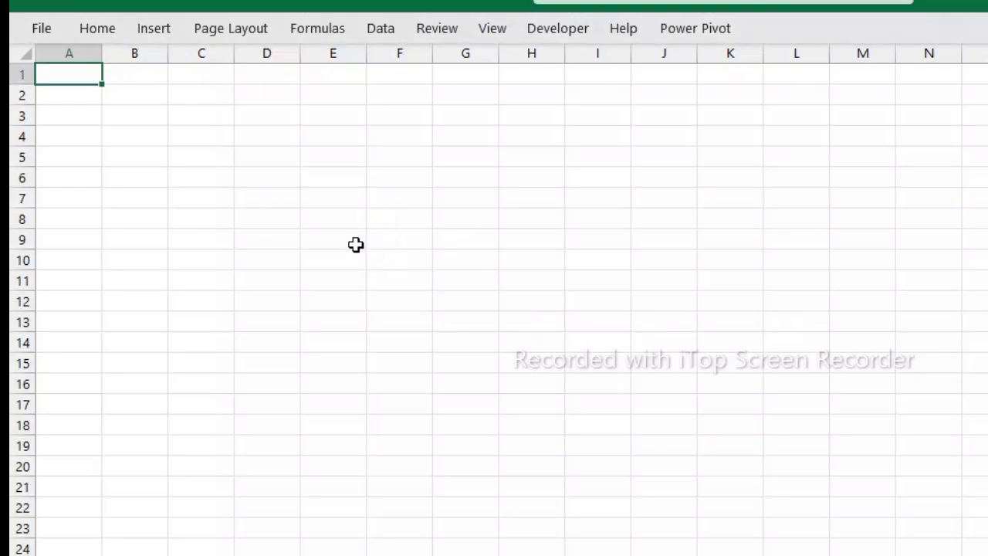
- Enter Mon in E9, fill Mon through Sun across to K9, and select E9:K15
{"action": "left_click", "coordinate": [356, 245]}
{"action": "type", "text": "M"}
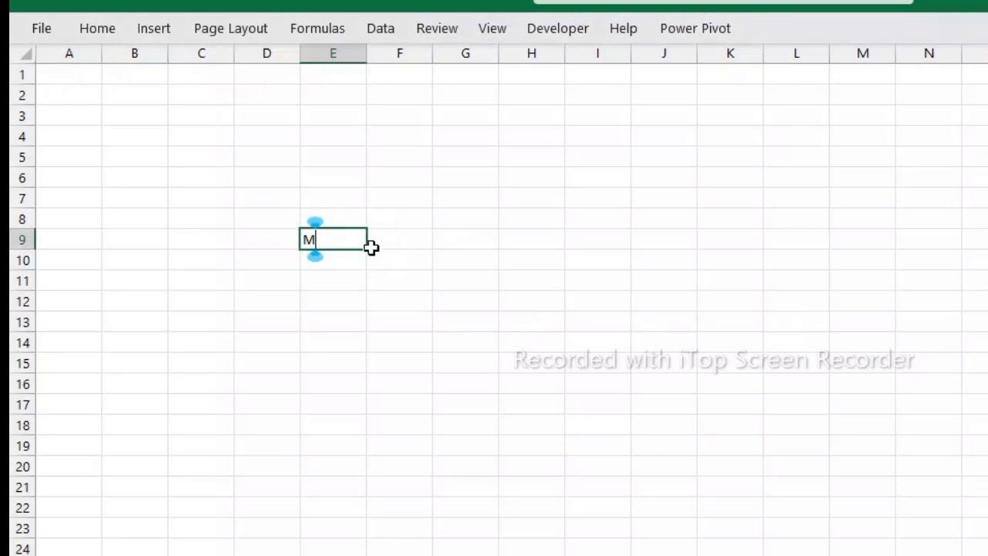
{"action": "type", "text": "on"}
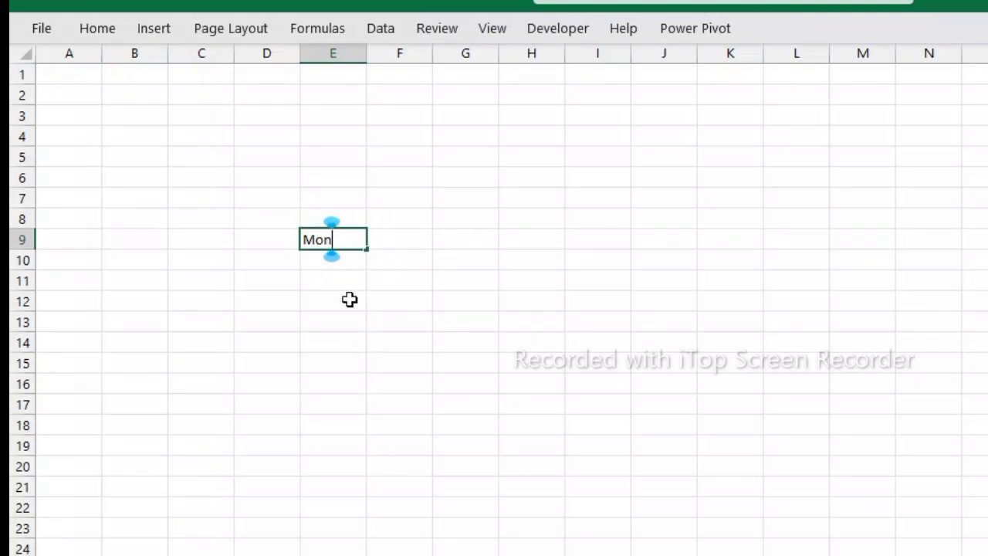
{"action": "left_click", "coordinate": [349, 340]}
{"action": "left_click", "coordinate": [355, 241]}
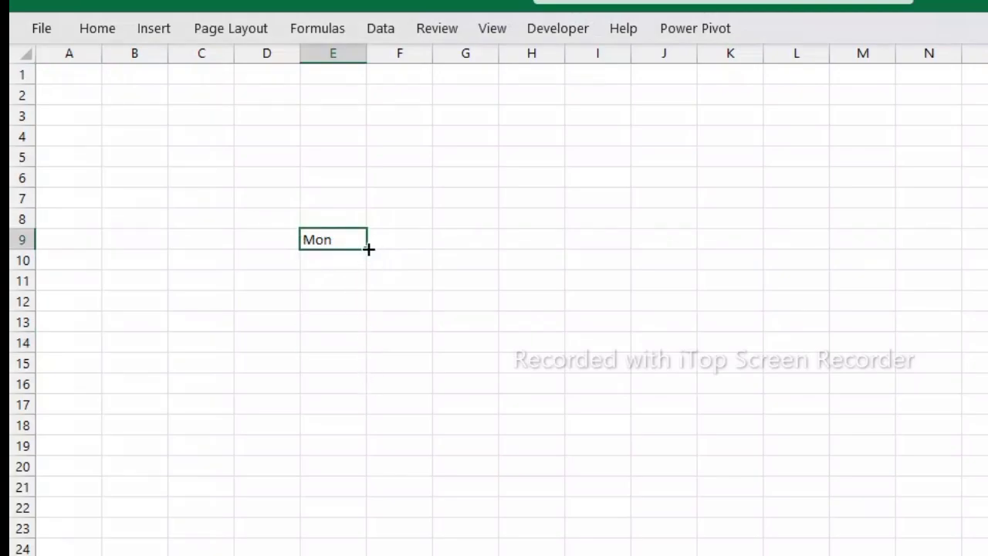
{"action": "left_click_drag", "start_coordinate": [368, 248], "coordinate": [709, 247]}
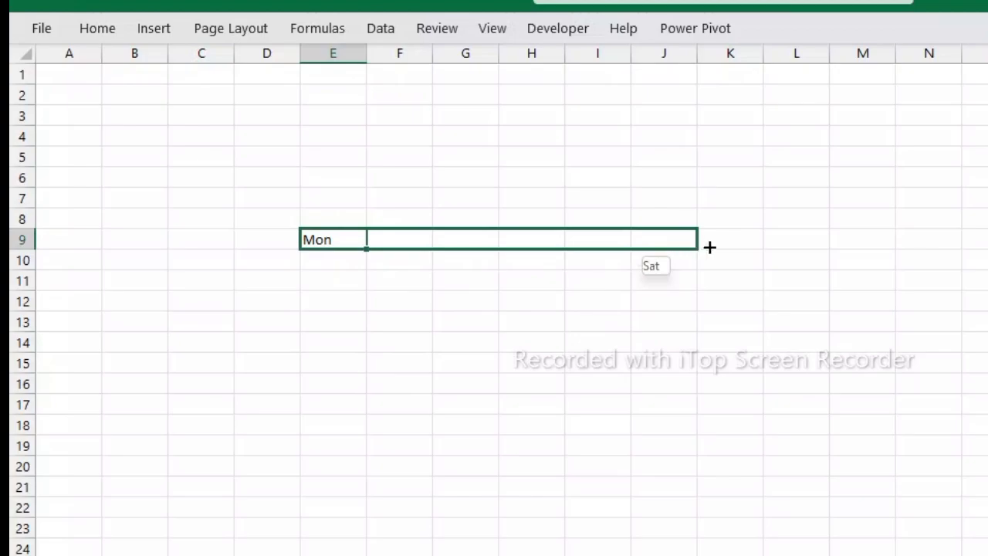
{"action": "left_click_drag", "start_coordinate": [735, 247], "coordinate": [740, 246]}
{"action": "left_click", "coordinate": [603, 380]}
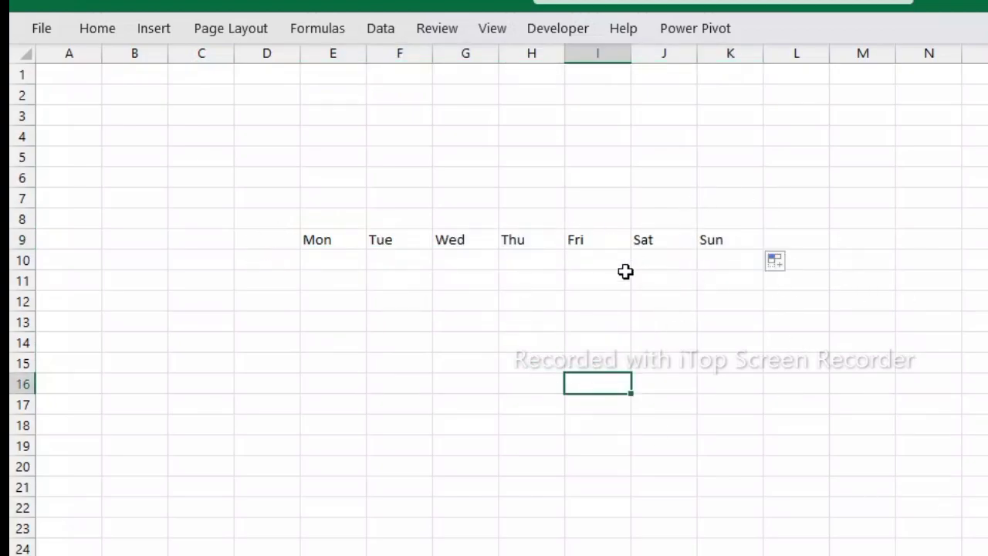
{"action": "left_click", "coordinate": [507, 308]}
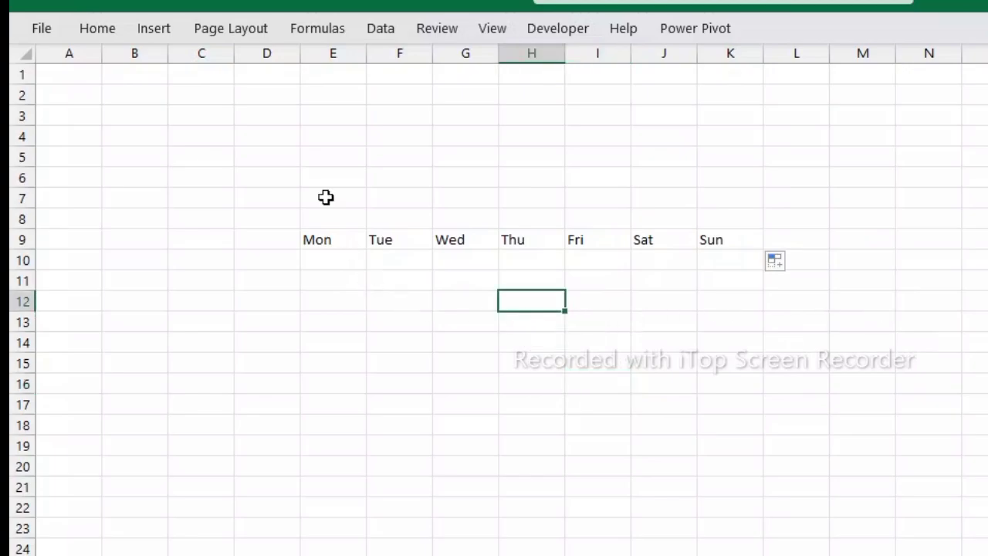
{"action": "mouse_move", "coordinate": [332, 233]}
{"action": "left_mouse_down"}
{"action": "mouse_move", "coordinate": [711, 316]}
{"action": "mouse_move", "coordinate": [744, 342]}
{"action": "mouse_move", "coordinate": [745, 356]}
{"action": "left_mouse_up"}
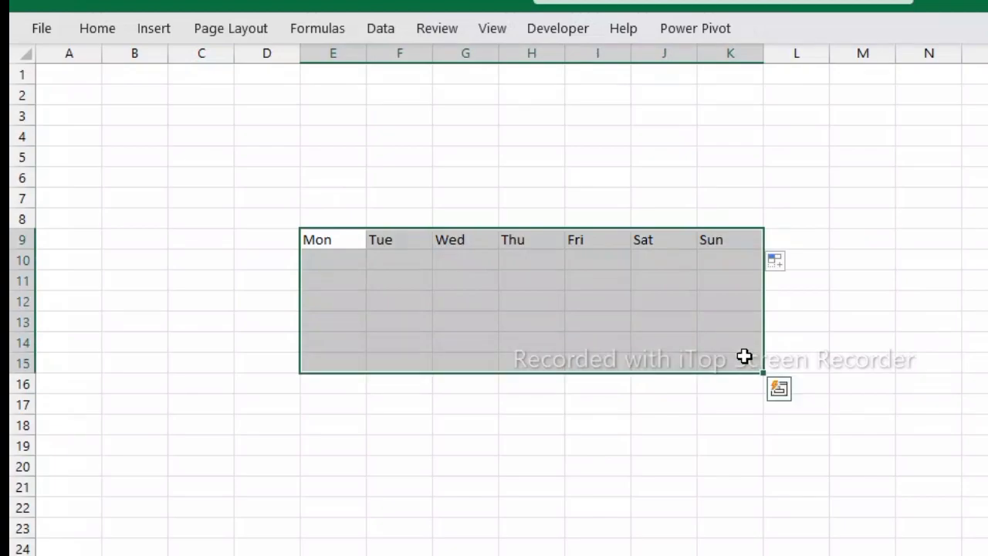
- Open Format Cells borders for E9:K15 and pick a medium solid line style
{"action": "right_click", "coordinate": [543, 293]}
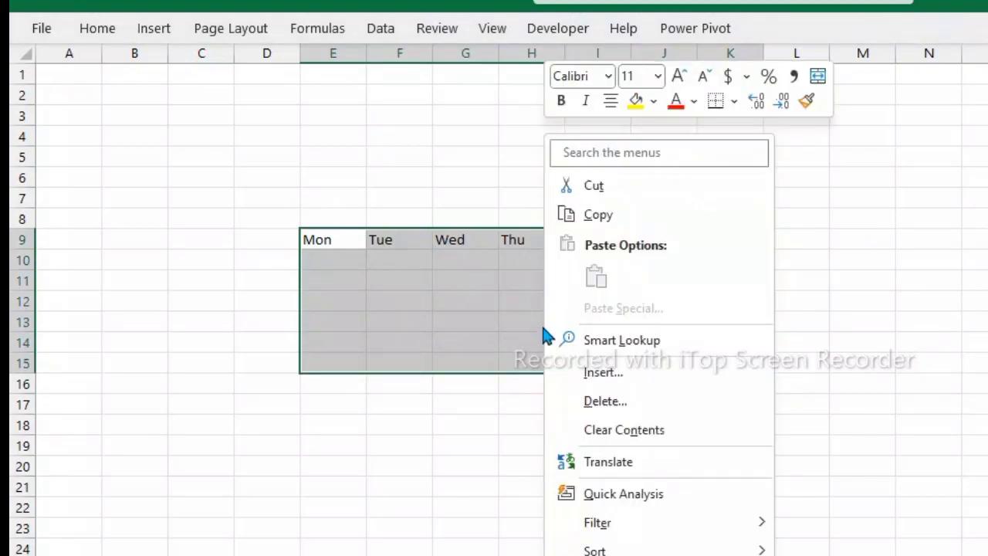
{"action": "key", "text": "ctrl+1"}
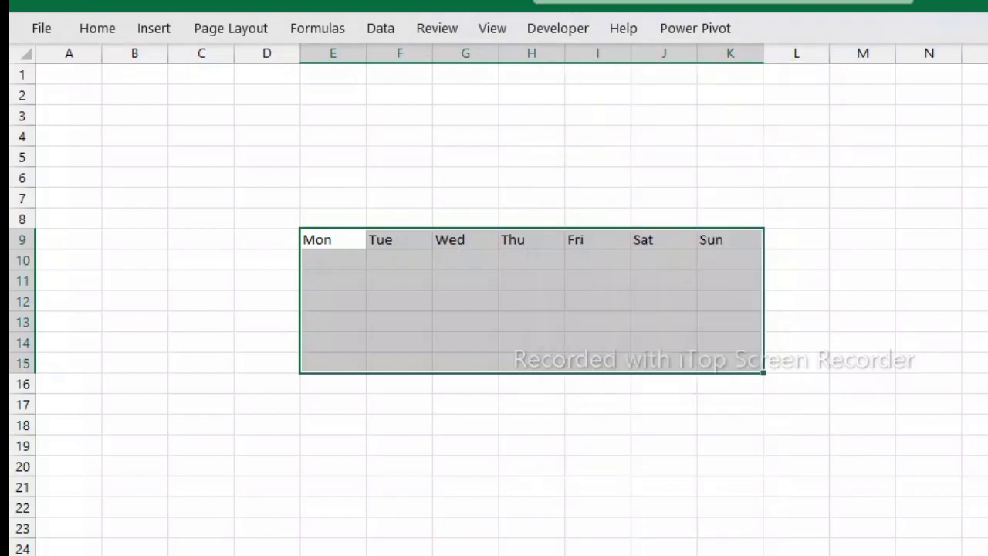
{"action": "left_click_drag", "start_coordinate": [561, 277], "coordinate": [560, 173]}
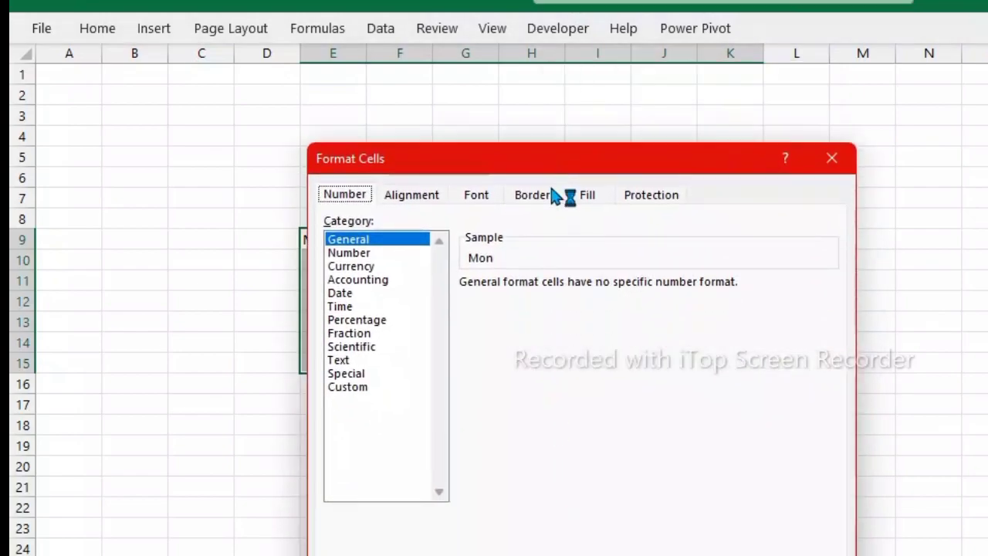
{"action": "left_click", "coordinate": [548, 197]}
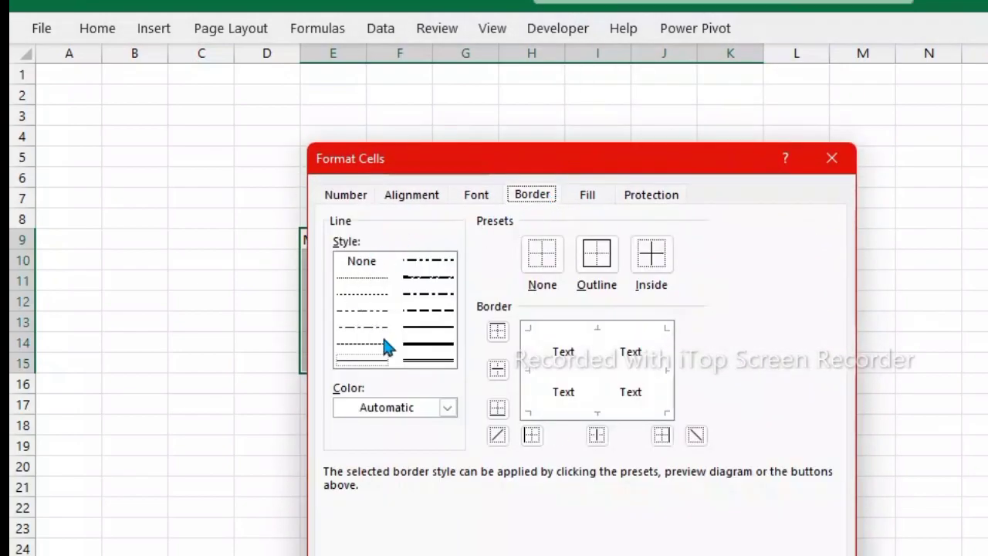
{"action": "left_click", "coordinate": [423, 328]}
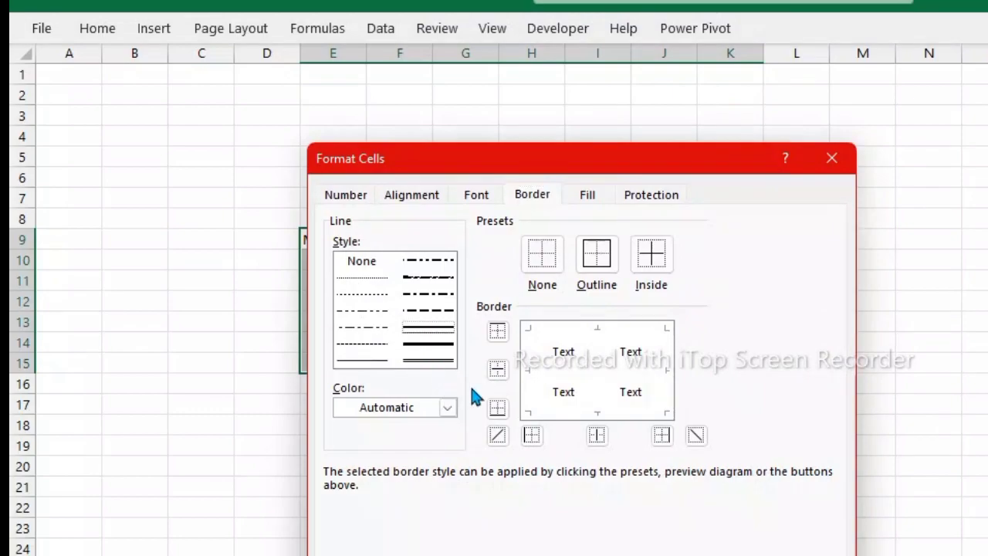
{"action": "left_click", "coordinate": [497, 369]}
- Apply outline and inside vertical and horizontal borders to E9:K15 and confirm
{"action": "left_click", "coordinate": [571, 331]}
{"action": "left_click", "coordinate": [533, 371]}
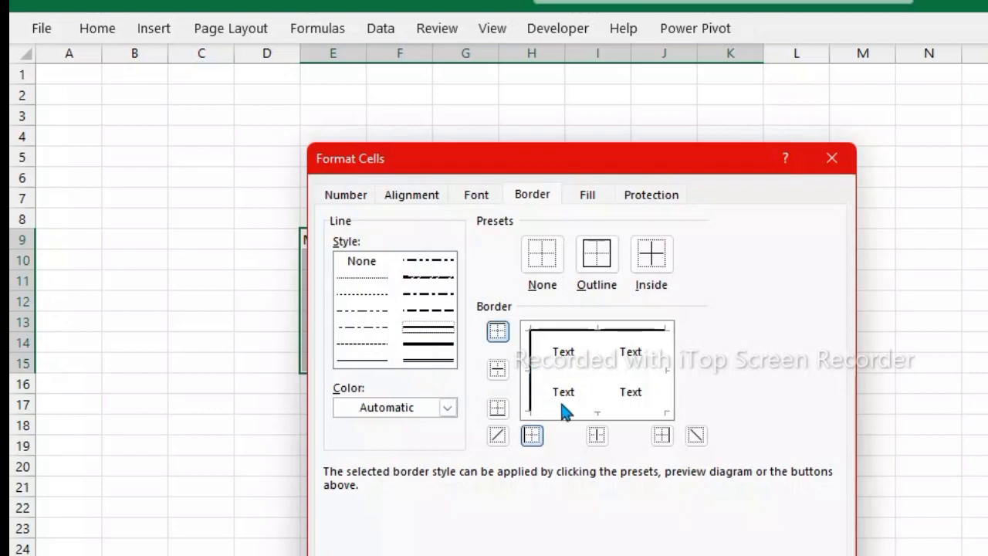
{"action": "left_click", "coordinate": [562, 410]}
{"action": "left_click", "coordinate": [666, 378]}
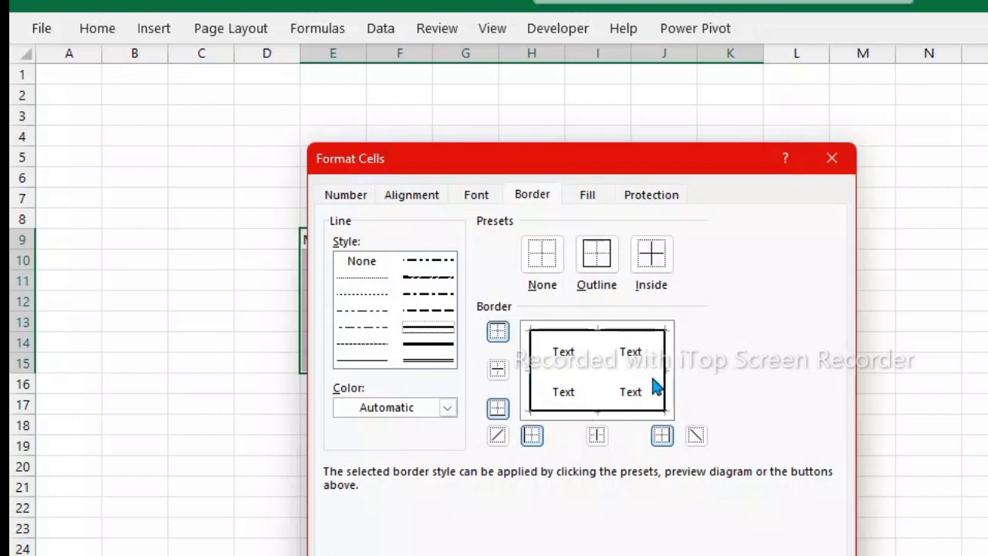
{"action": "left_click", "coordinate": [596, 370]}
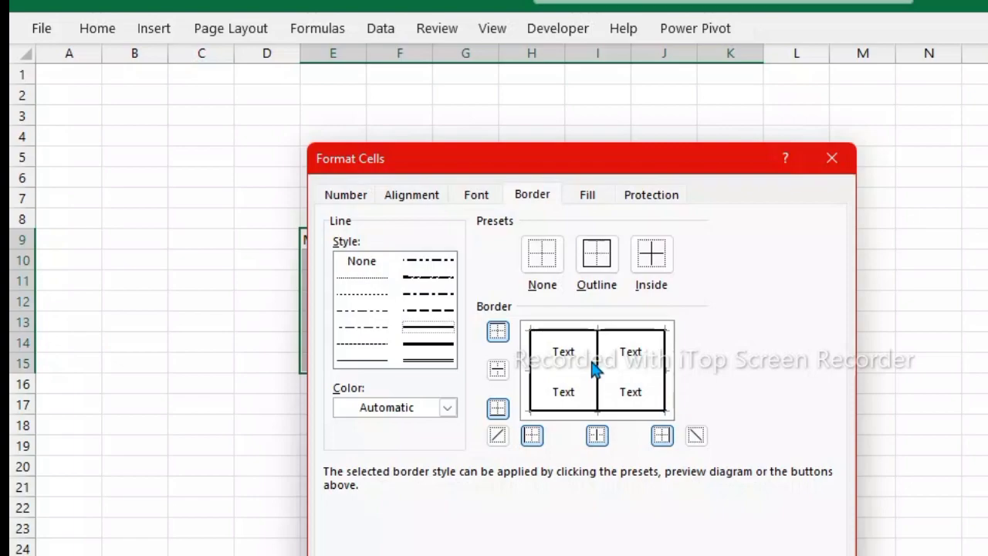
{"action": "left_click", "coordinate": [545, 374]}
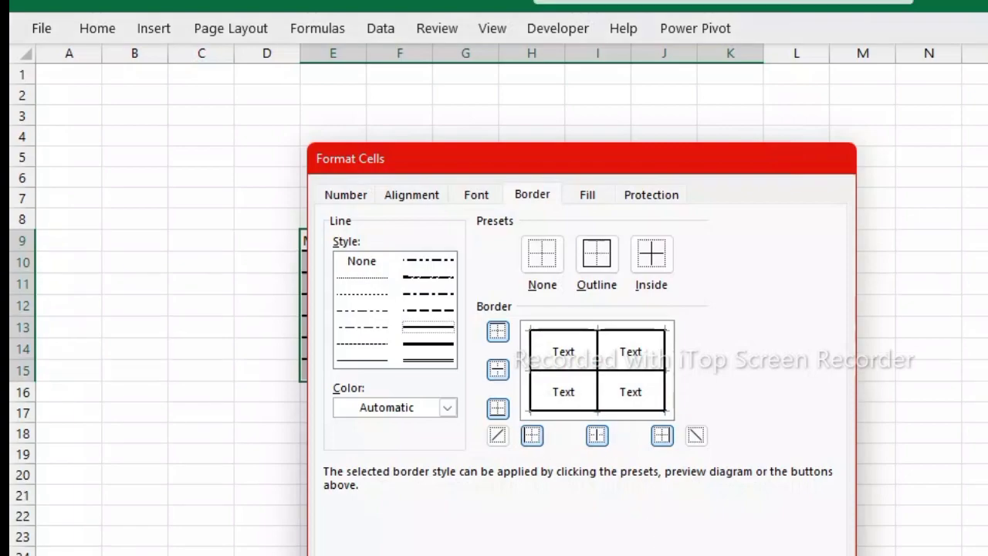
{"action": "key", "text": "Return"}
{"action": "left_click", "coordinate": [901, 522]}
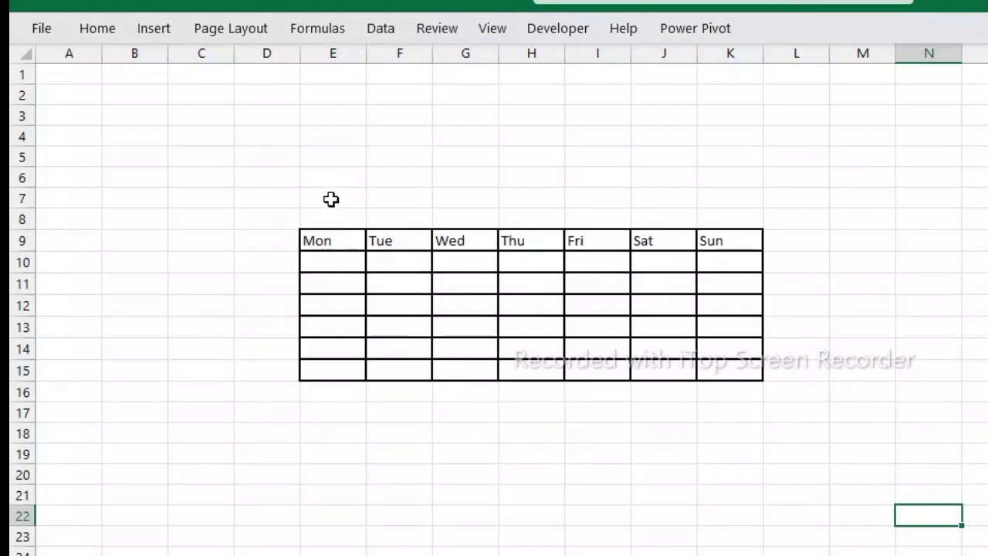
- Apply Merge & Center to E7:F7 and to G7:I7 in row 7
{"action": "left_click_drag", "start_coordinate": [331, 199], "coordinate": [376, 200]}
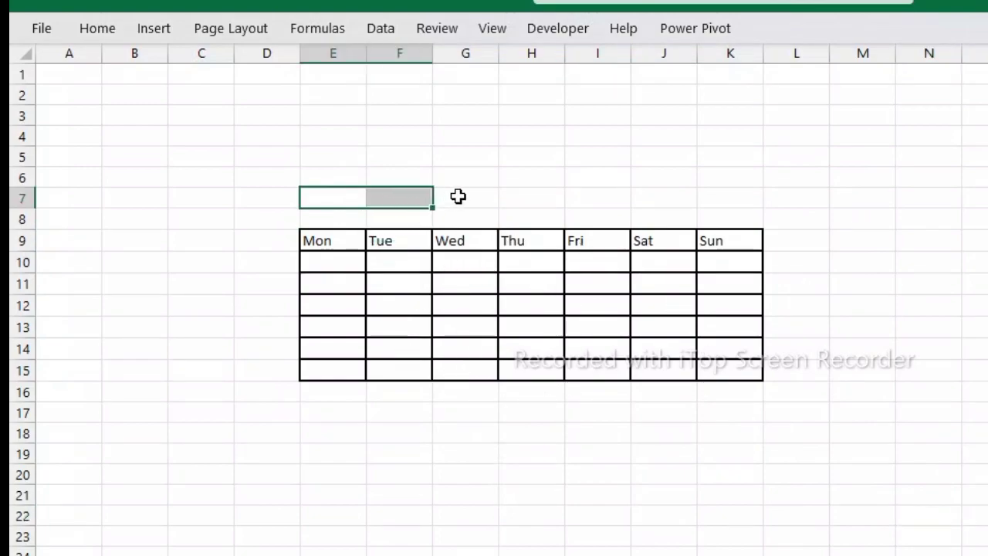
{"action": "left_click_drag", "start_coordinate": [458, 196], "coordinate": [588, 201], "text": "ctrl"}
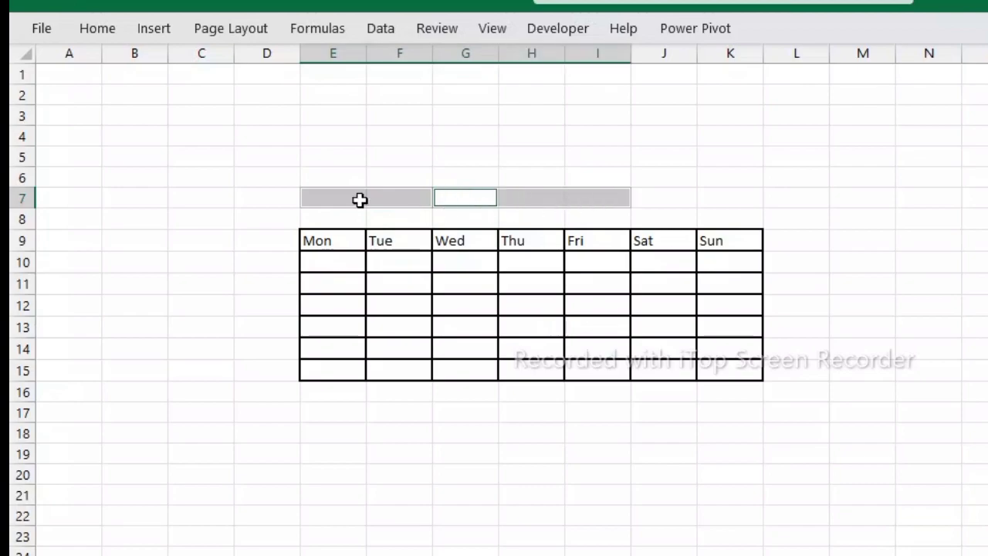
{"action": "left_click", "coordinate": [98, 31]}
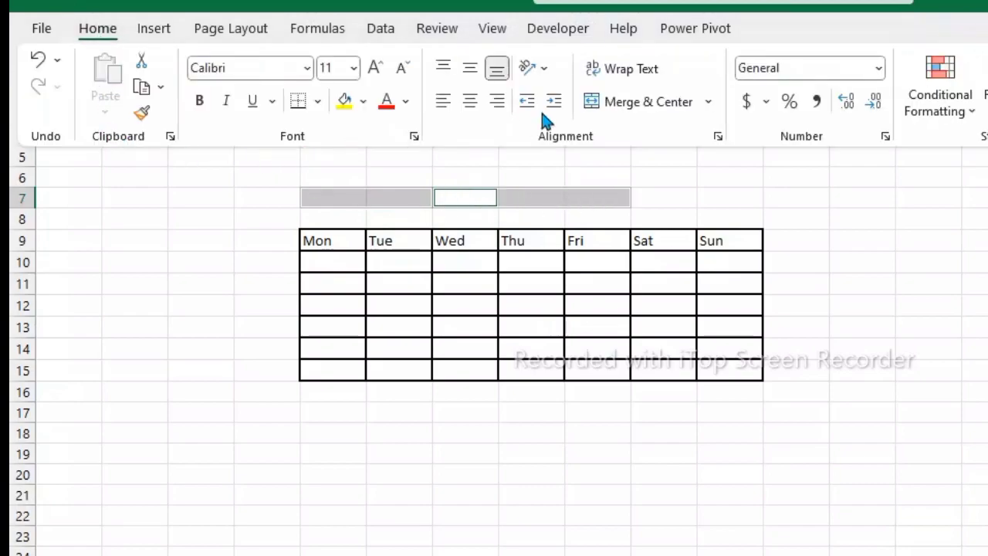
{"action": "left_click", "coordinate": [606, 103]}
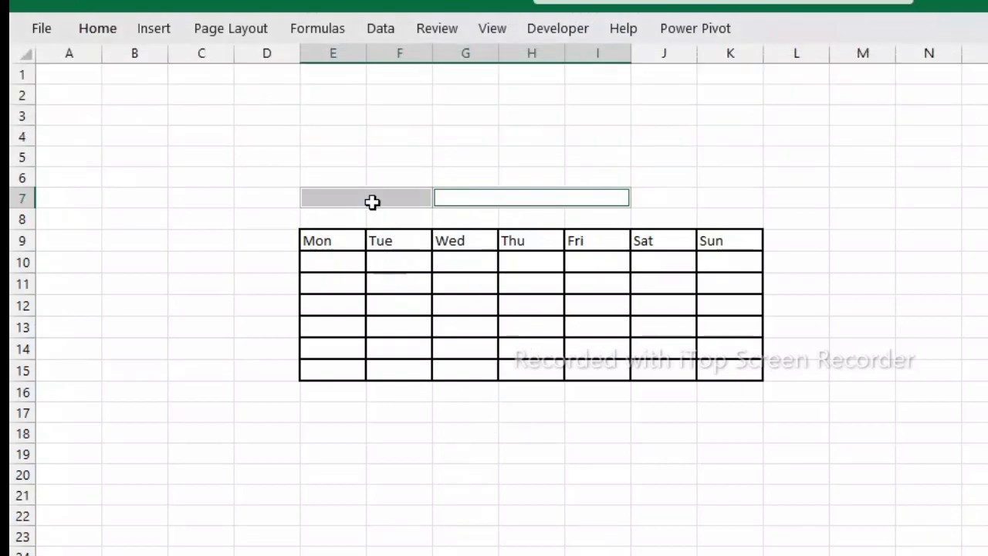
{"action": "left_click", "coordinate": [373, 203]}
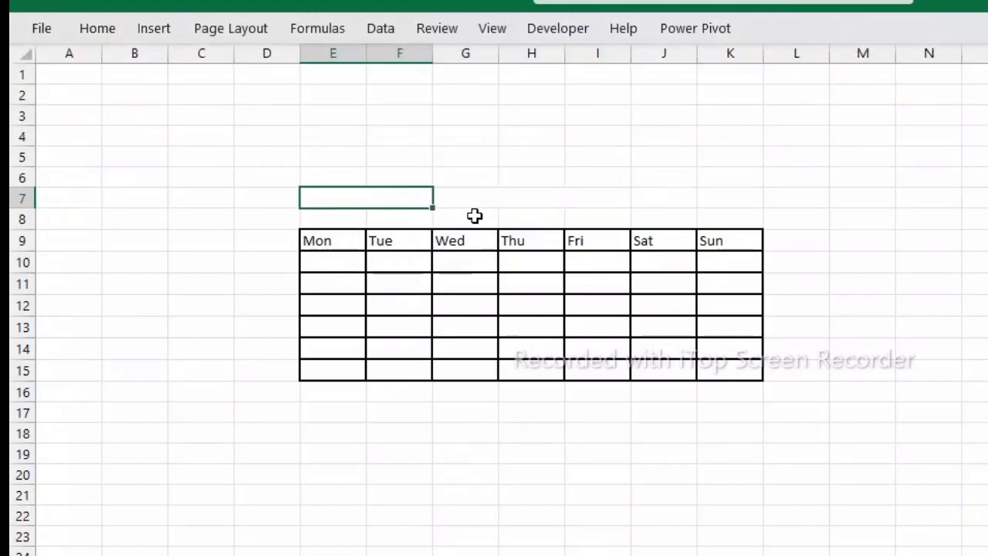
{"action": "left_click", "coordinate": [500, 200]}
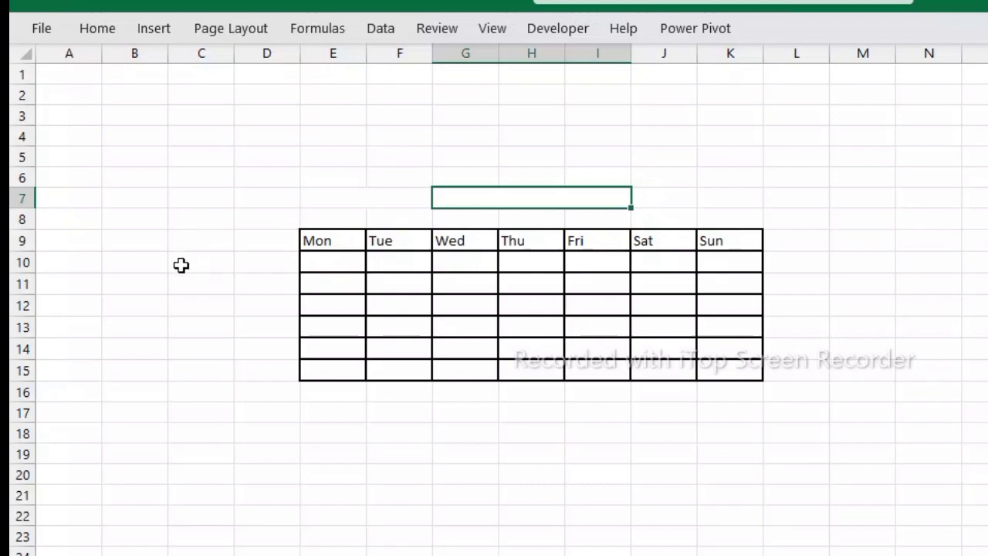
- Enter January in C9, fill down to December in C20, and AutoFit column C
{"action": "left_click", "coordinate": [181, 242]}
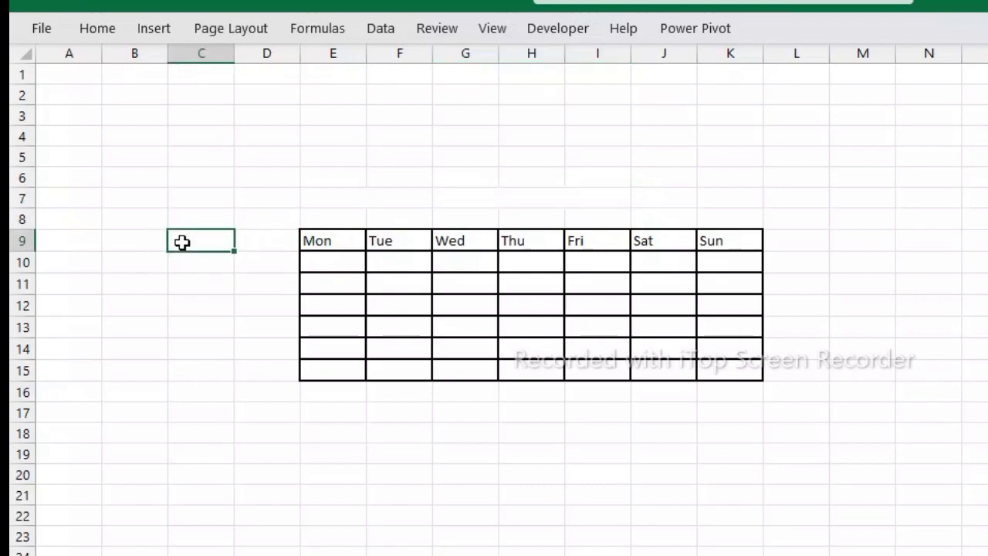
{"action": "type", "text": "J"}
{"action": "type", "text": "anua"}
{"action": "type", "text": "ry"}
{"action": "left_click", "coordinate": [277, 296]}
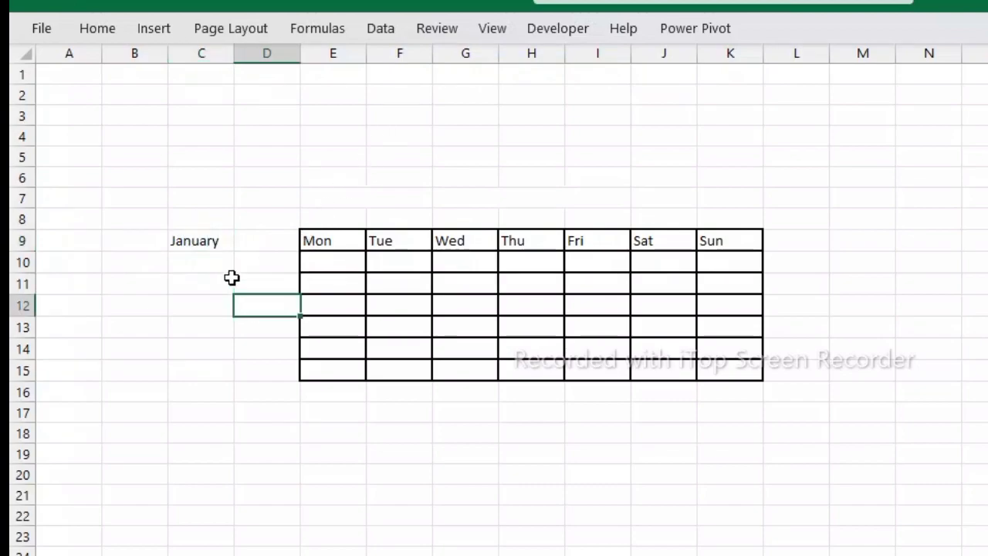
{"action": "left_click", "coordinate": [223, 244]}
{"action": "left_click_drag", "start_coordinate": [233, 250], "coordinate": [235, 481]}
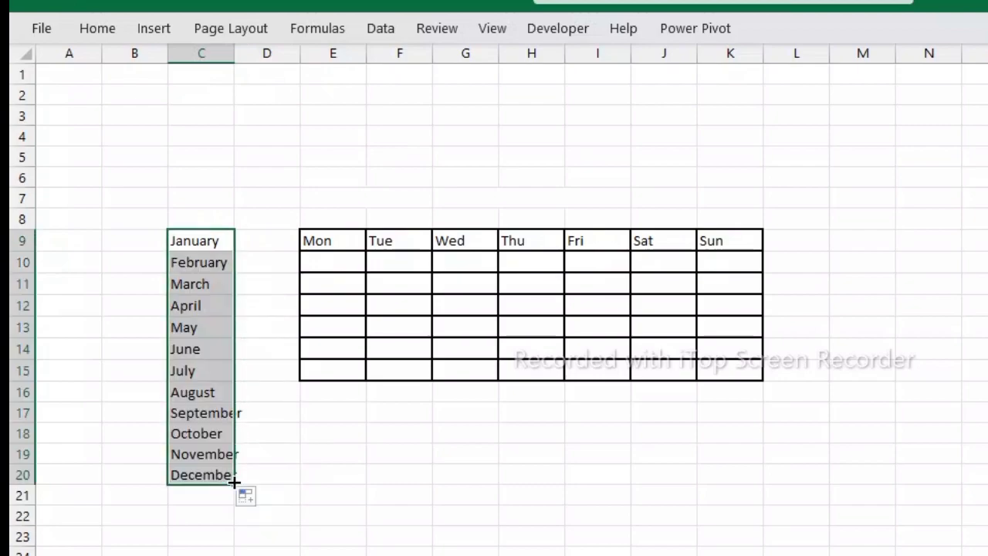
{"action": "double_click", "coordinate": [234, 52]}
{"action": "left_click", "coordinate": [283, 474]}
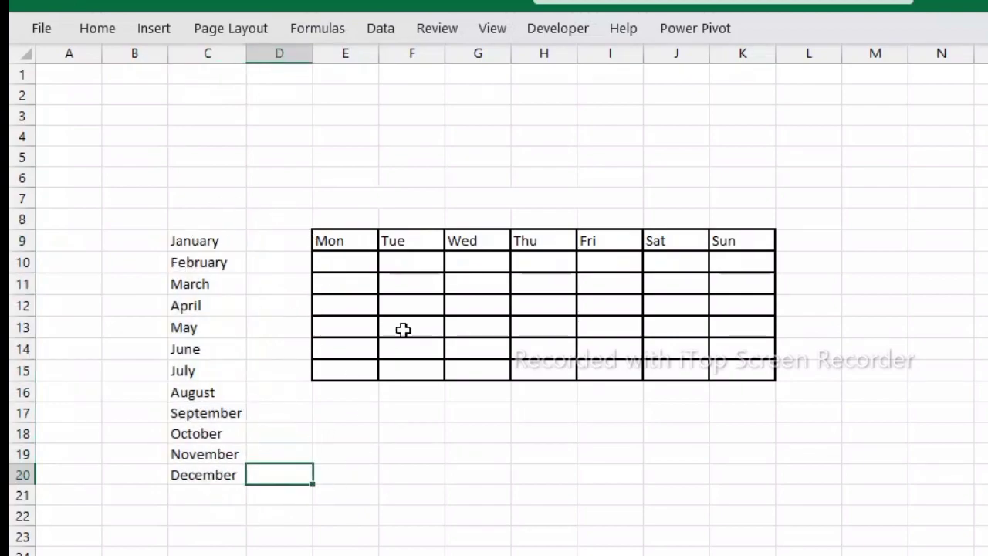
{"action": "left_click", "coordinate": [479, 203]}
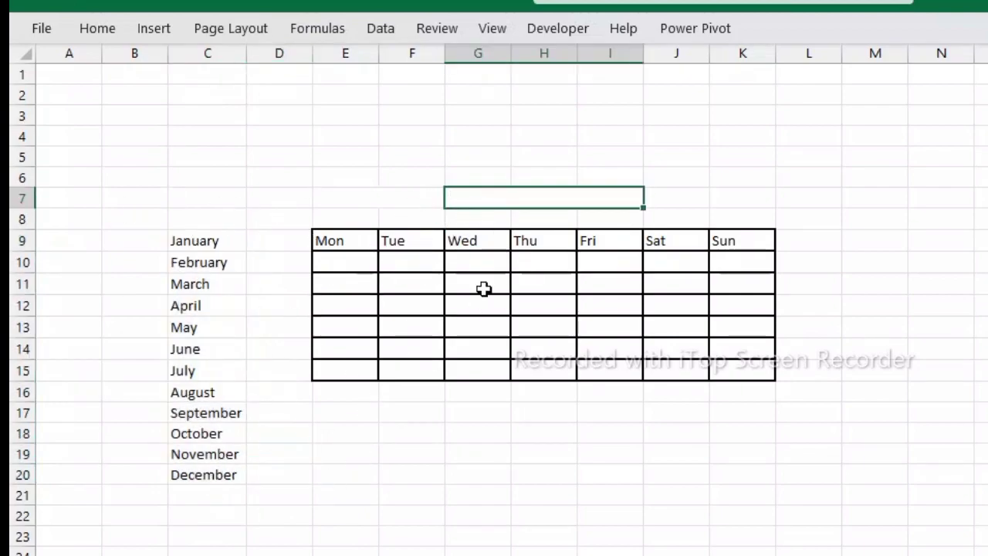
- Add List data validation to G7:I7 with source $C$9:$C$20
{"action": "left_click", "coordinate": [381, 28]}
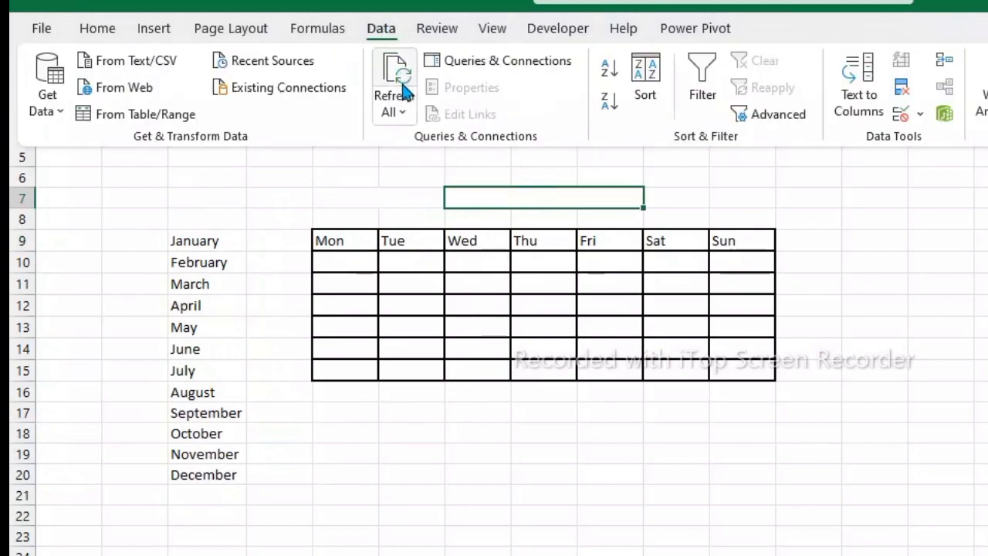
{"action": "left_click", "coordinate": [901, 114]}
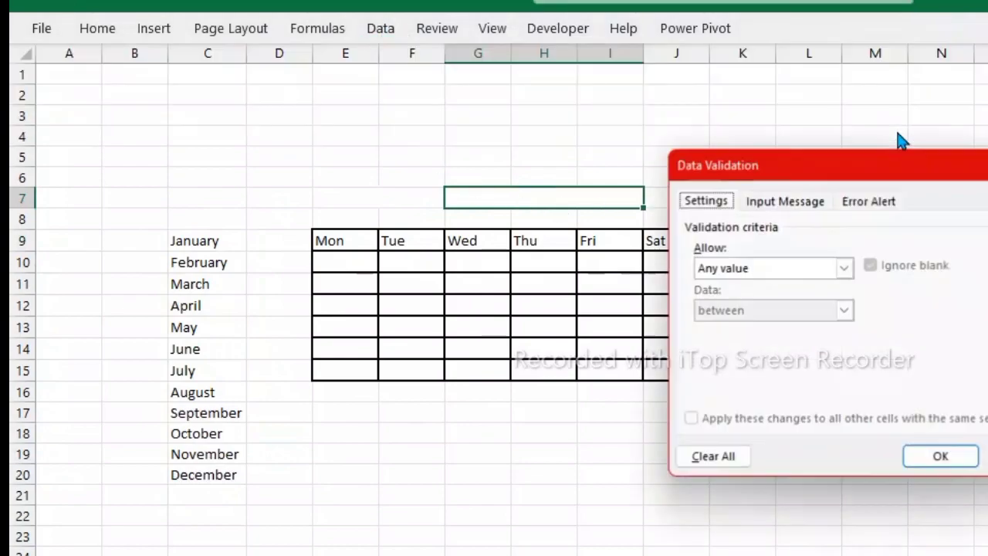
{"action": "left_click", "coordinate": [845, 270]}
{"action": "left_click", "coordinate": [767, 325]}
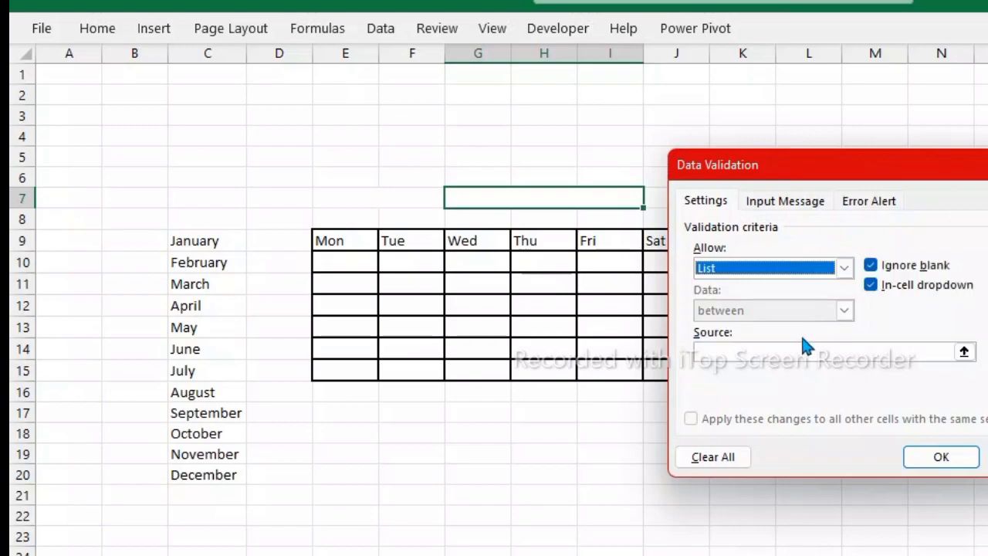
{"action": "left_click", "coordinate": [763, 352]}
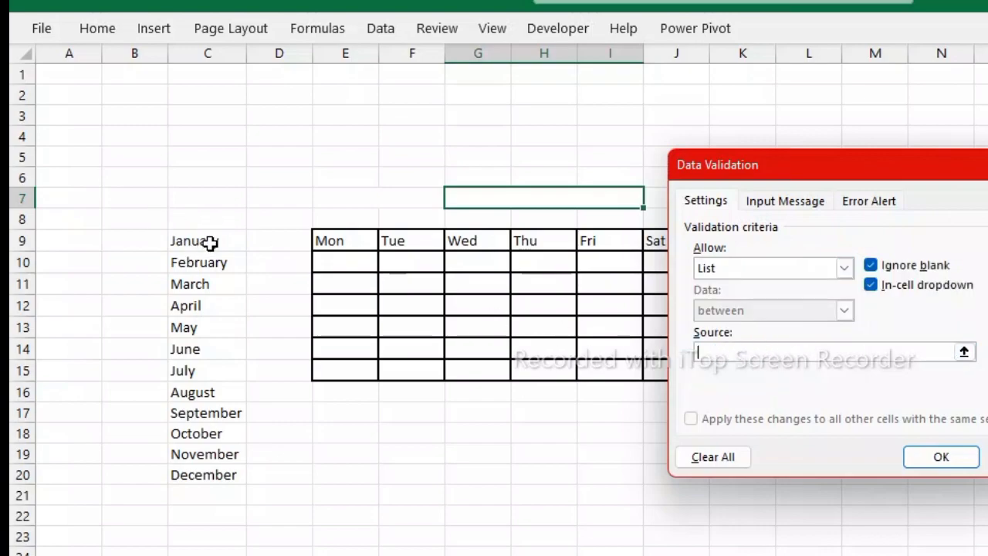
{"action": "left_click_drag", "start_coordinate": [210, 242], "coordinate": [201, 476]}
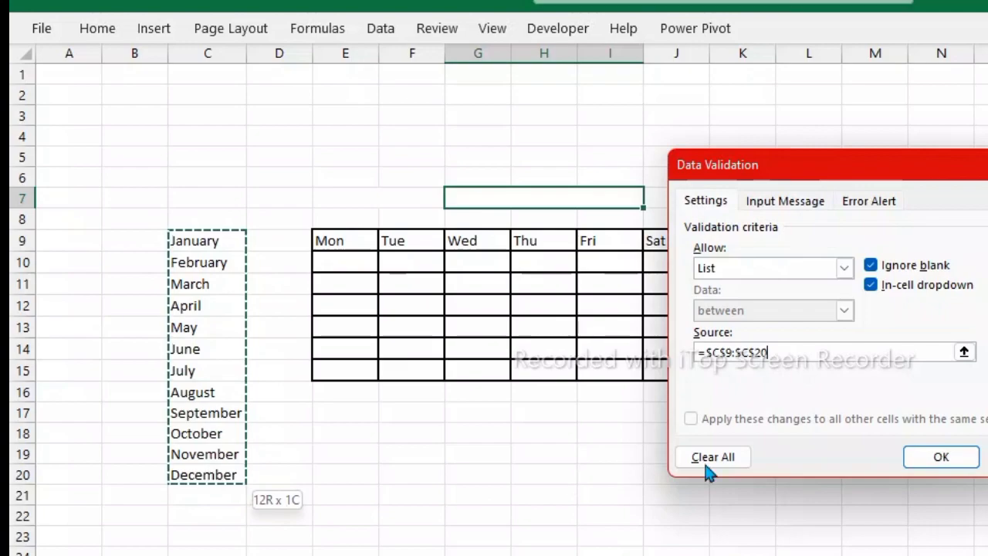
{"action": "left_click", "coordinate": [913, 456]}
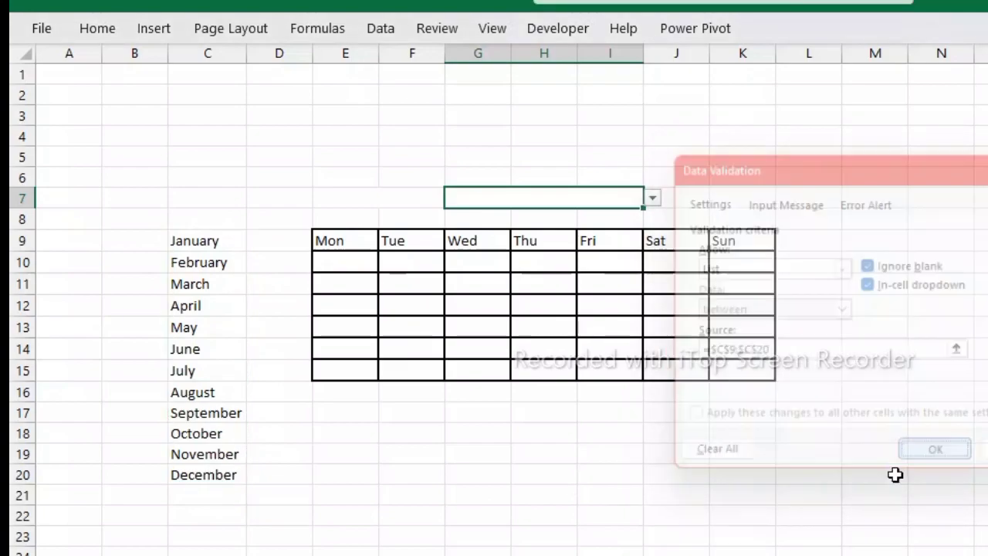
- Choose March from the G7:I7 dropdown and type 2023 into E7:F7
{"action": "left_click", "coordinate": [610, 200]}
{"action": "left_click", "coordinate": [653, 199]}
{"action": "left_click", "coordinate": [581, 242]}
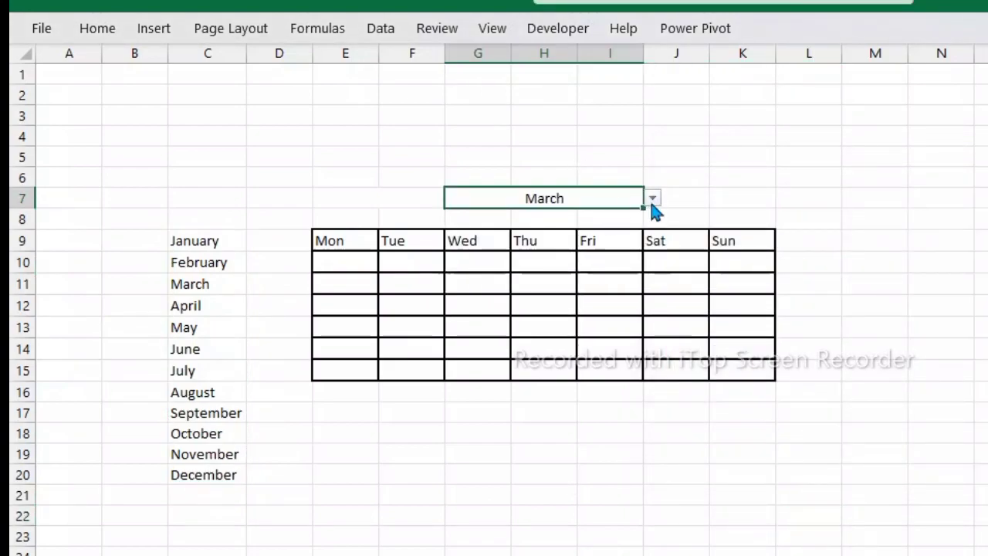
{"action": "left_click", "coordinate": [421, 199]}
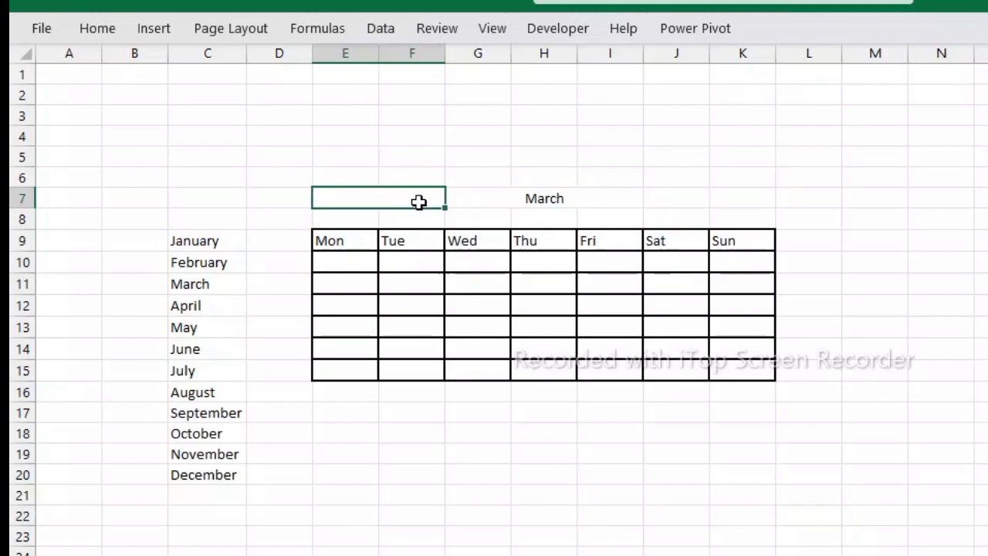
{"action": "type", "text": "20"}
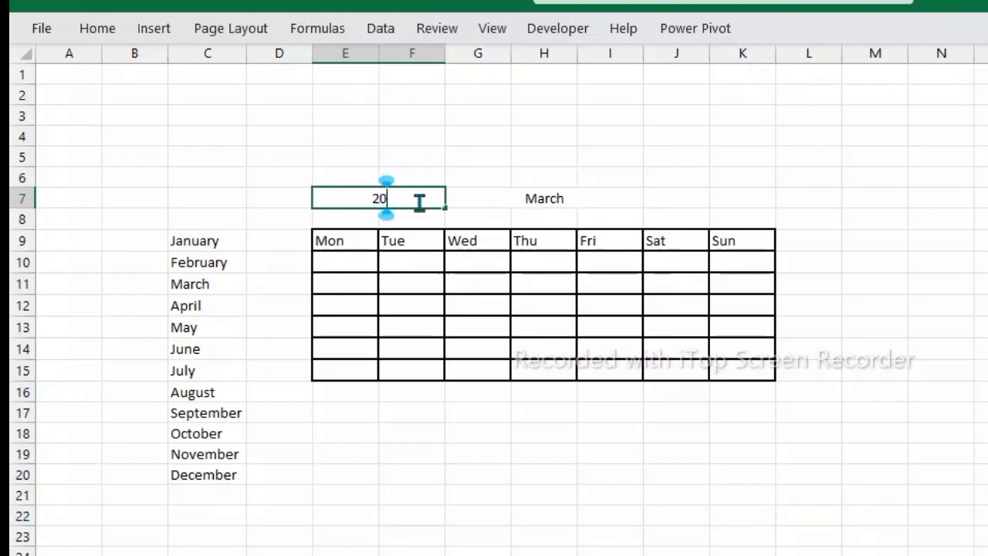
{"action": "type", "text": "23"}
- Confirm 2023 in E7:F7 and format both header cells as 14-point bold Centaur
{"action": "key", "text": "Return"}
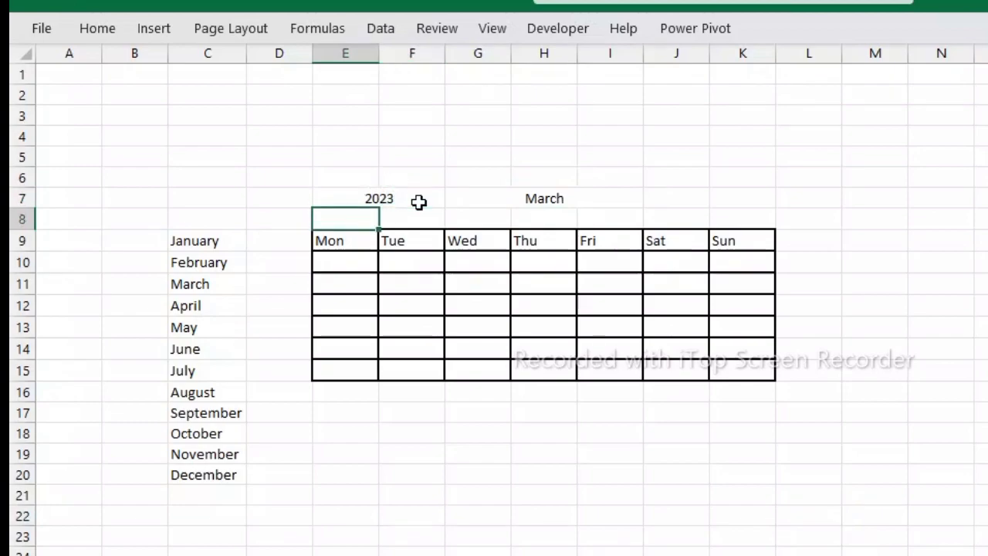
{"action": "left_click", "coordinate": [477, 203]}
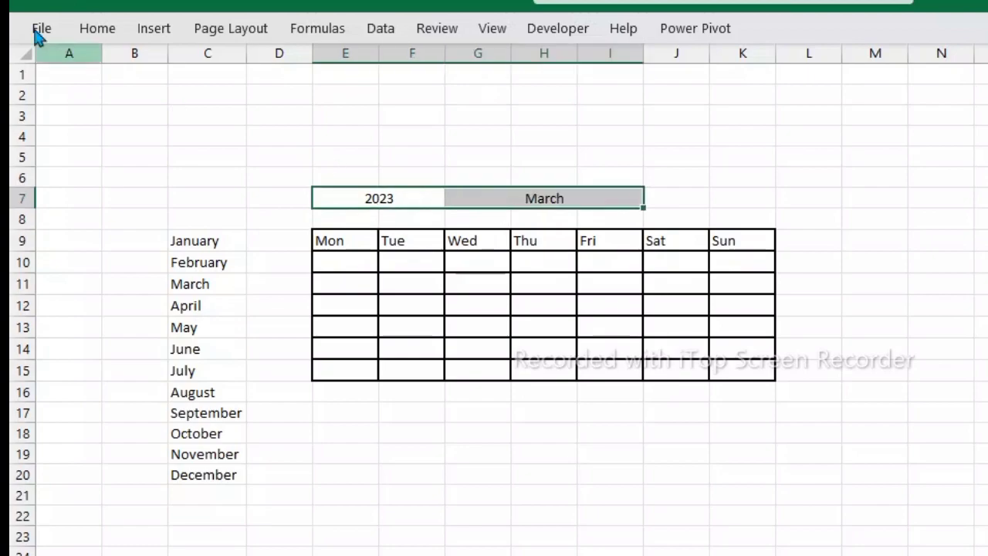
{"action": "left_click", "coordinate": [109, 29]}
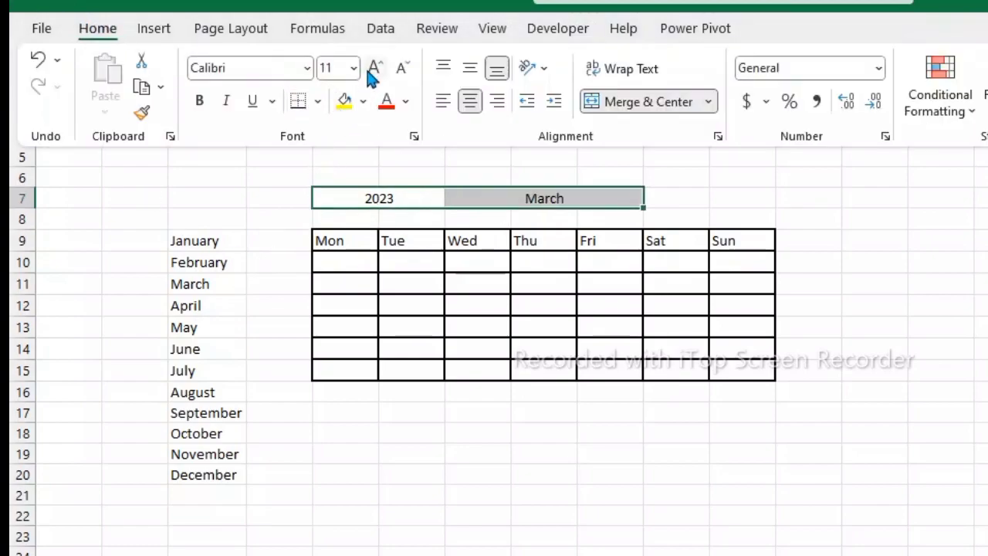
{"action": "left_click", "coordinate": [369, 68]}
{"action": "left_click", "coordinate": [369, 68]}
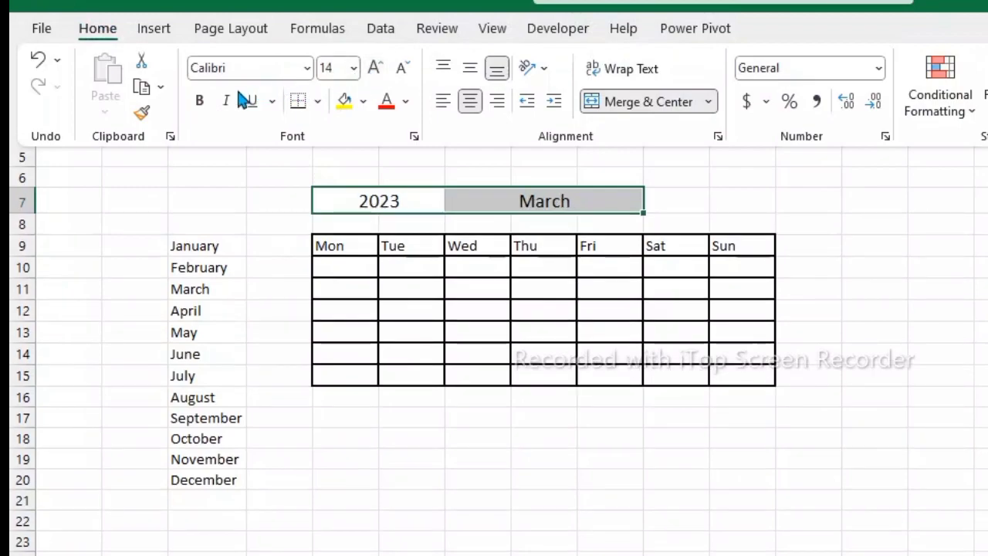
{"action": "left_click", "coordinate": [200, 100]}
{"action": "left_click", "coordinate": [276, 70]}
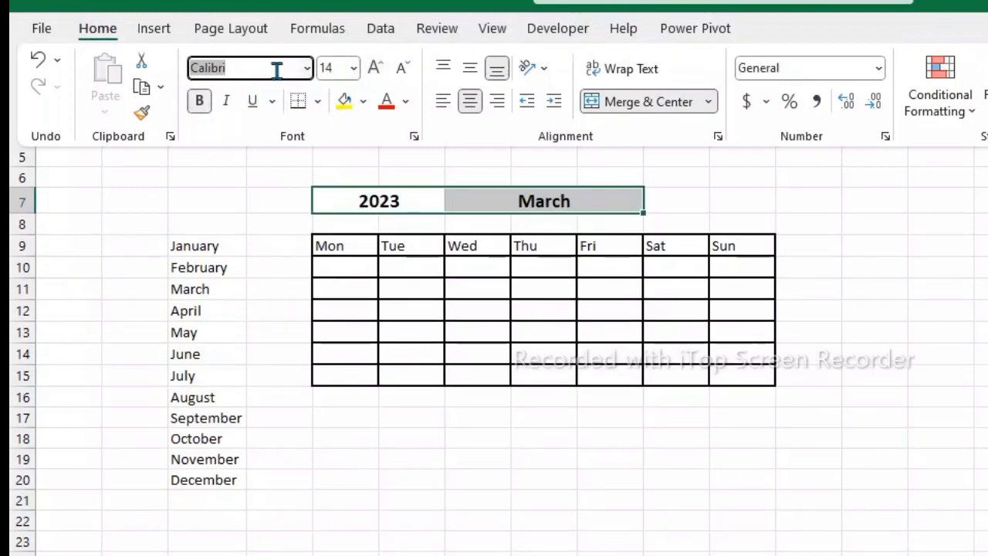
{"action": "key", "text": "BackSpace"}
{"action": "type", "text": "C"}
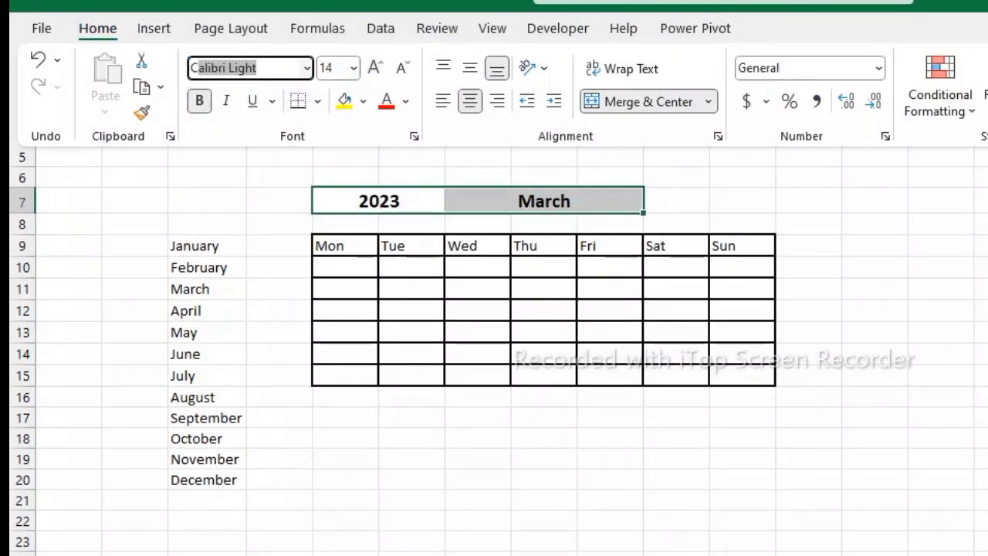
{"action": "type", "text": "entaur"}
{"action": "key", "text": "Return"}
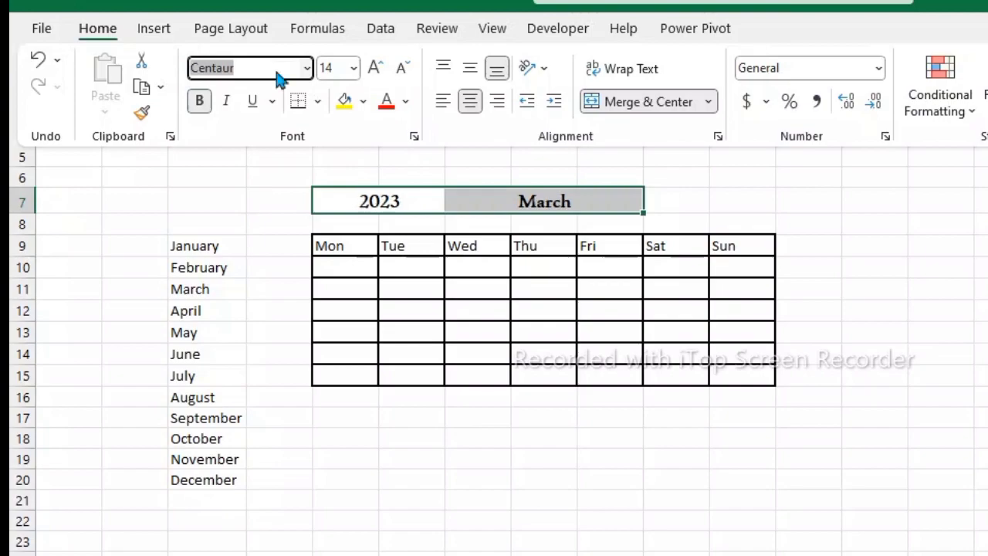
{"action": "key", "text": "ctrl+F1"}
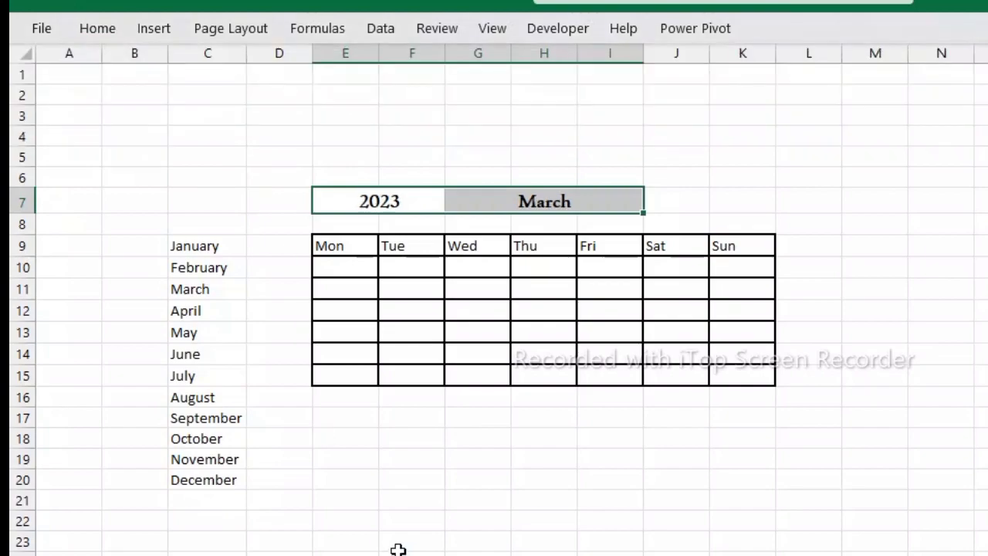
{"action": "left_click", "coordinate": [400, 545]}
- Fill the 2023 and March header cells with a gradient whose second colour is dark orange
{"action": "left_click_drag", "start_coordinate": [408, 205], "coordinate": [458, 213]}
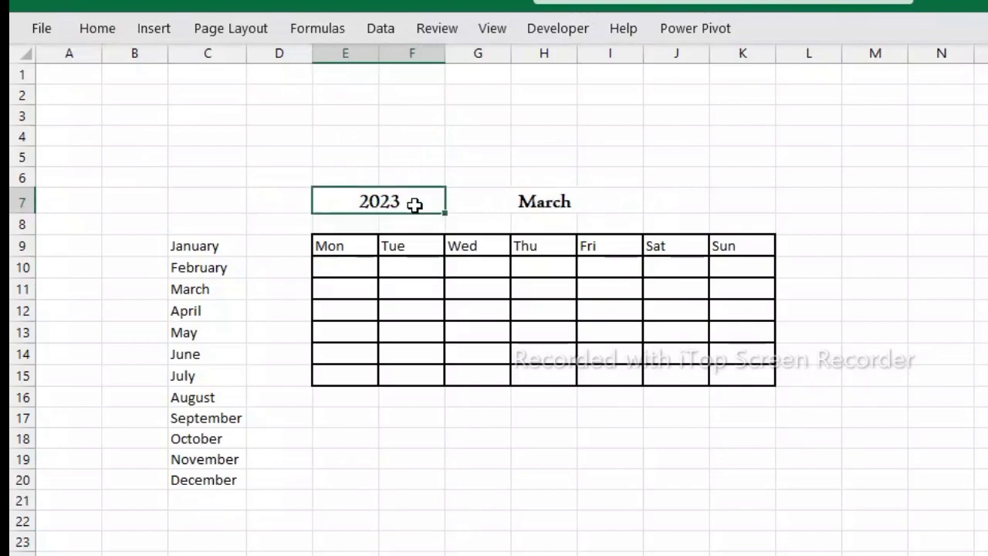
{"action": "right_click", "coordinate": [375, 199]}
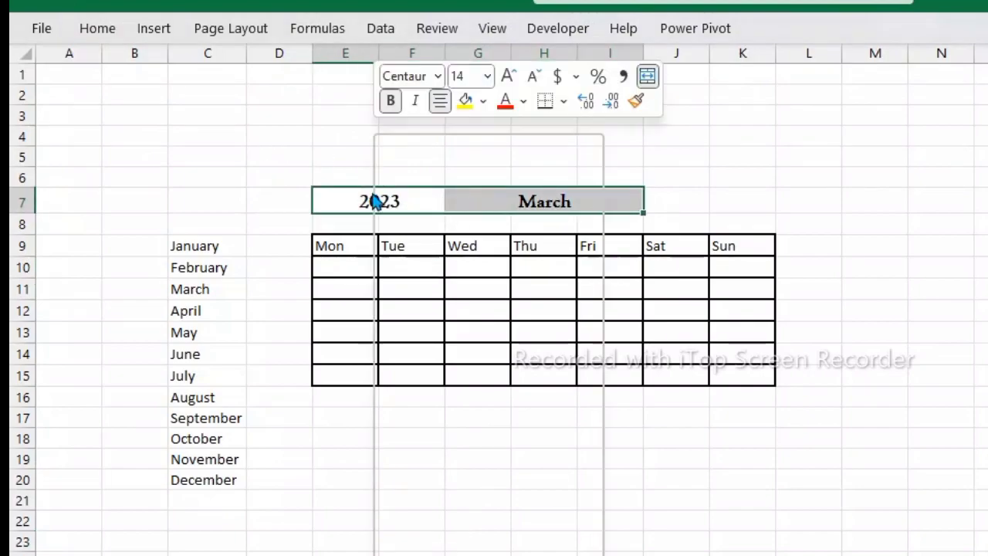
{"action": "key", "text": "ctrl+1"}
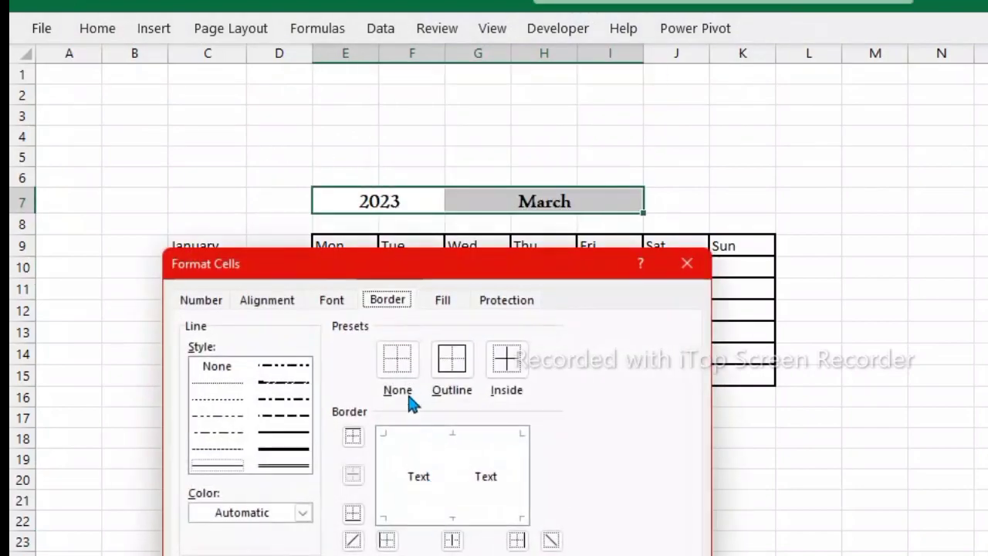
{"action": "left_click", "coordinate": [429, 307]}
{"action": "left_click_drag", "start_coordinate": [426, 274], "coordinate": [435, 196]}
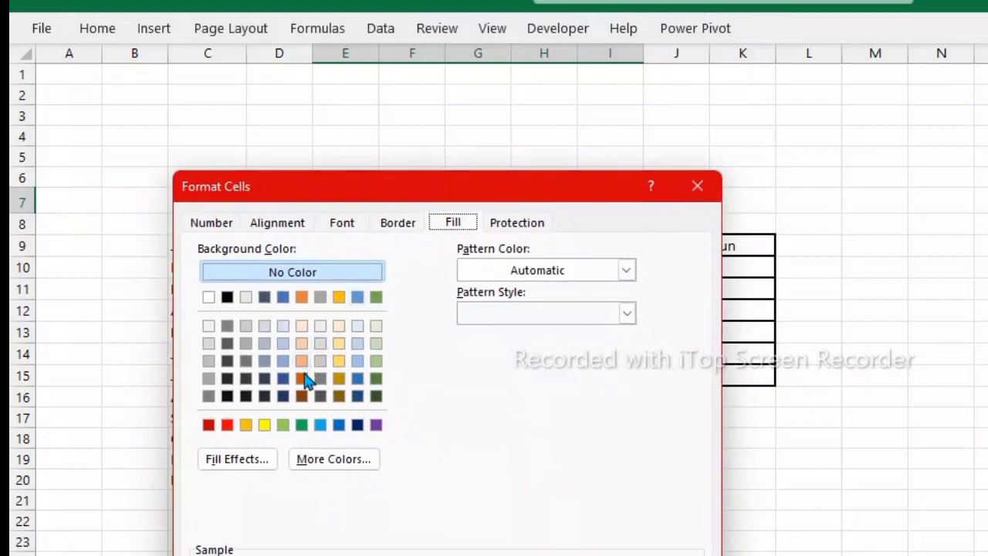
{"action": "left_click", "coordinate": [261, 464]}
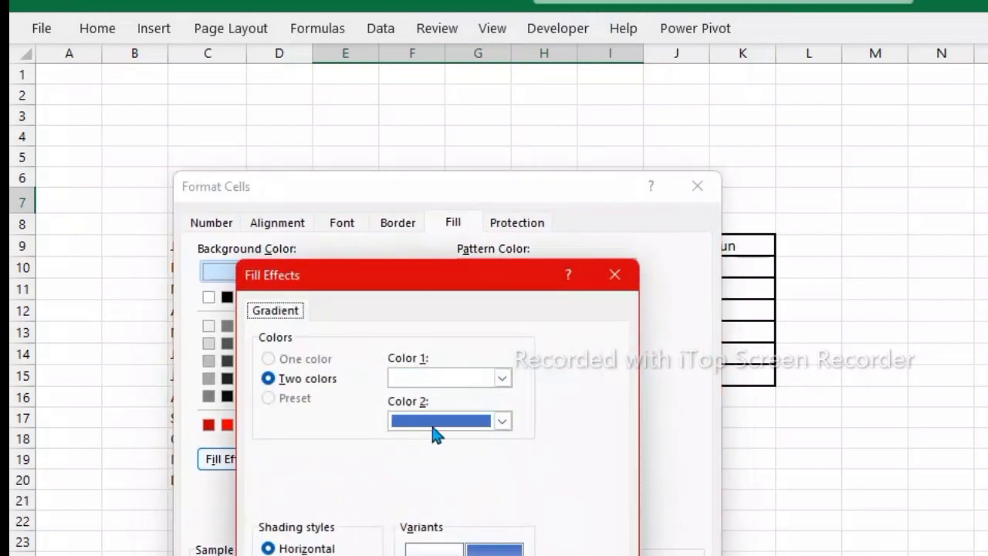
{"action": "left_click", "coordinate": [503, 420]}
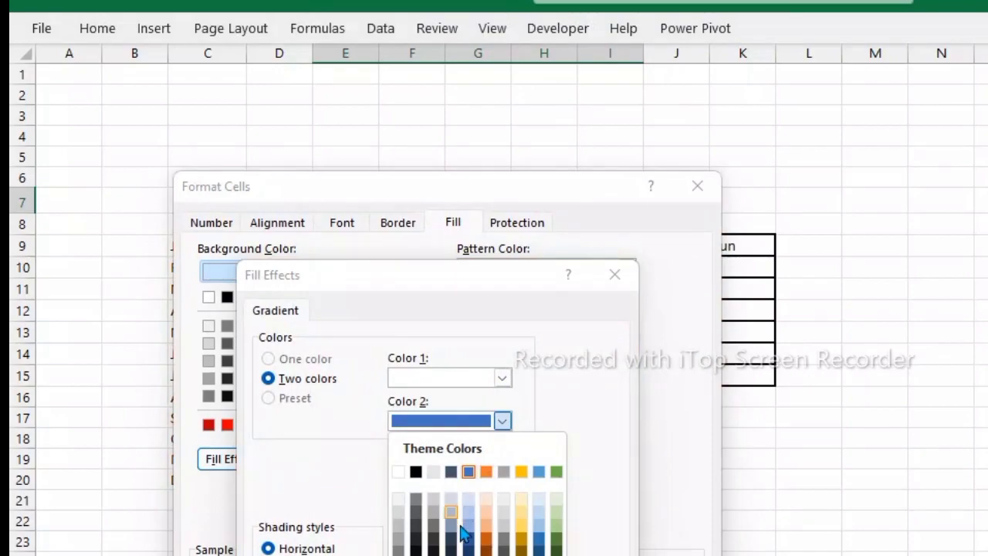
{"action": "left_click", "coordinate": [488, 538]}
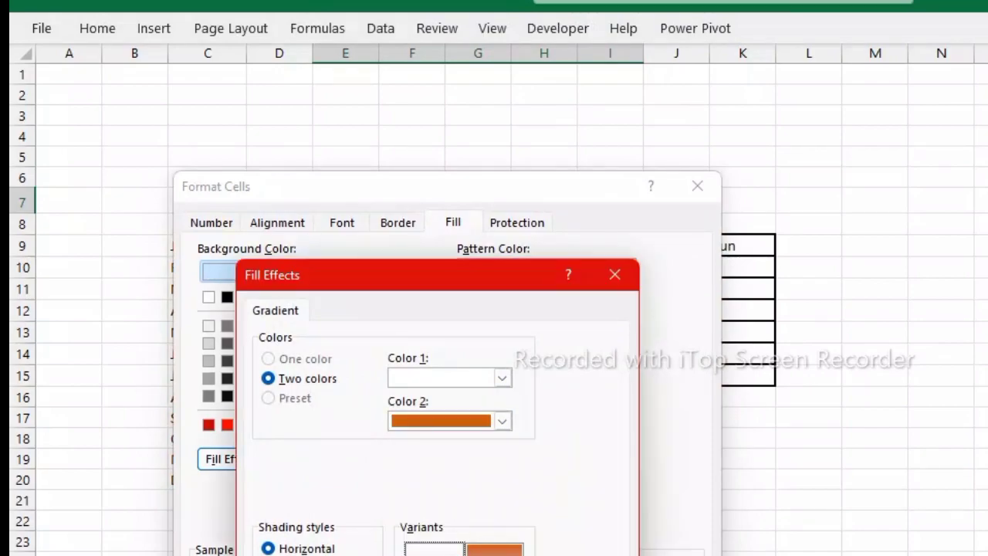
{"action": "key", "text": "Return"}
{"action": "key", "text": "Return"}
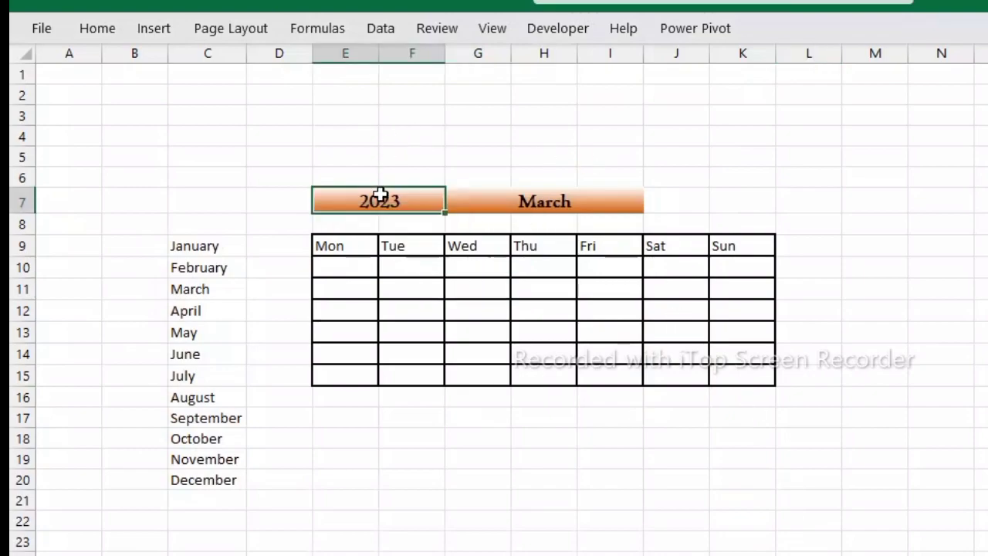
- Apply All Borders to the E7:I7 header cells
{"action": "left_click_drag", "start_coordinate": [379, 195], "coordinate": [477, 200]}
{"action": "left_click", "coordinate": [85, 32]}
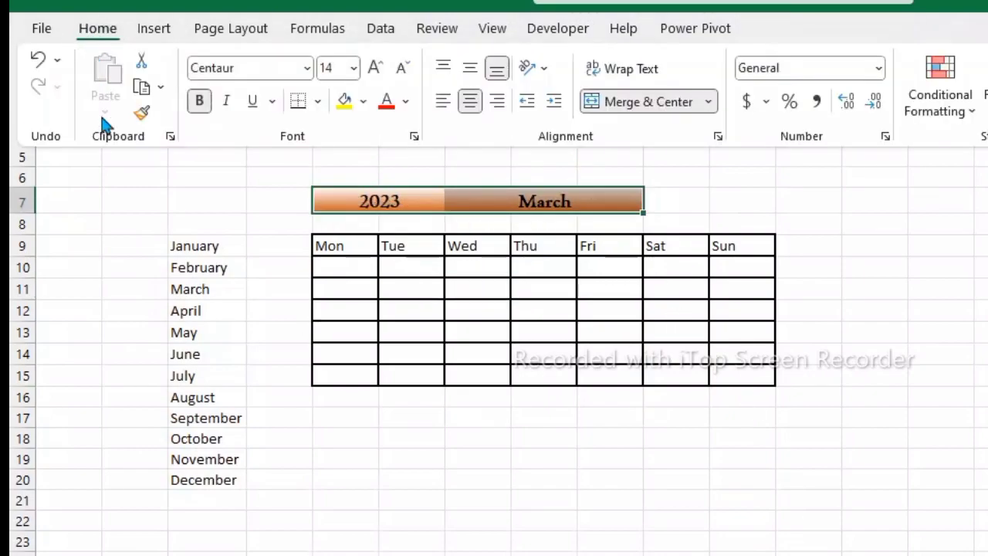
{"action": "left_click", "coordinate": [317, 102]}
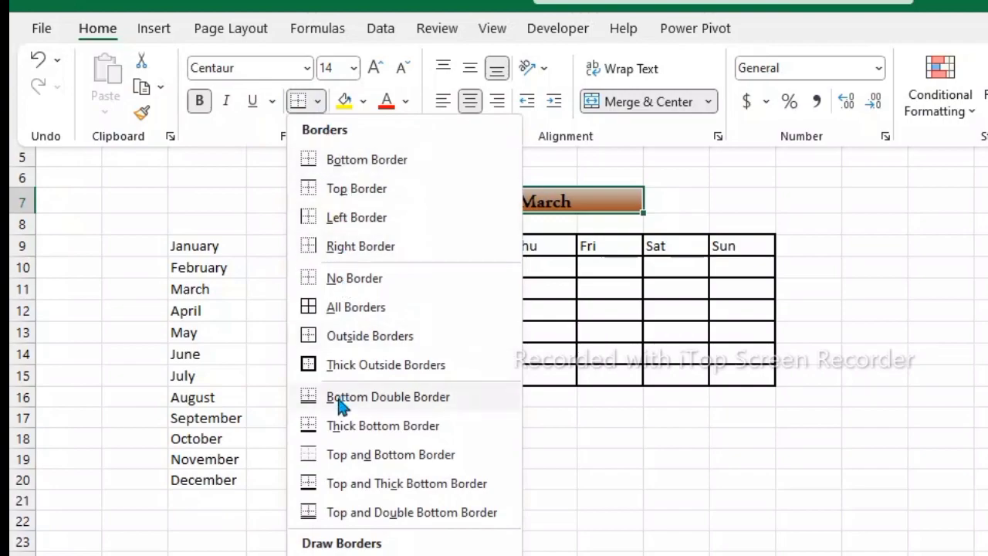
{"action": "left_click", "coordinate": [352, 320]}
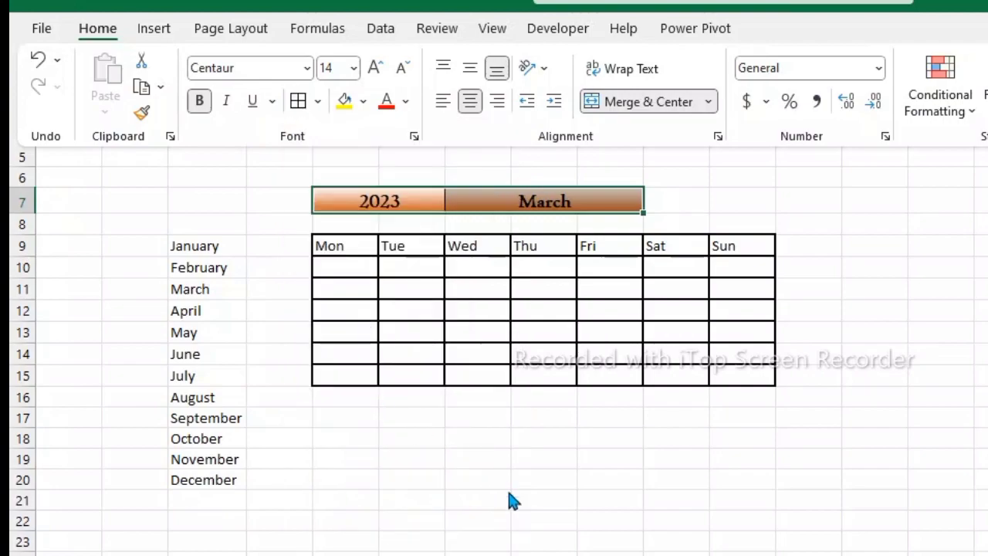
{"action": "left_click", "coordinate": [478, 551]}
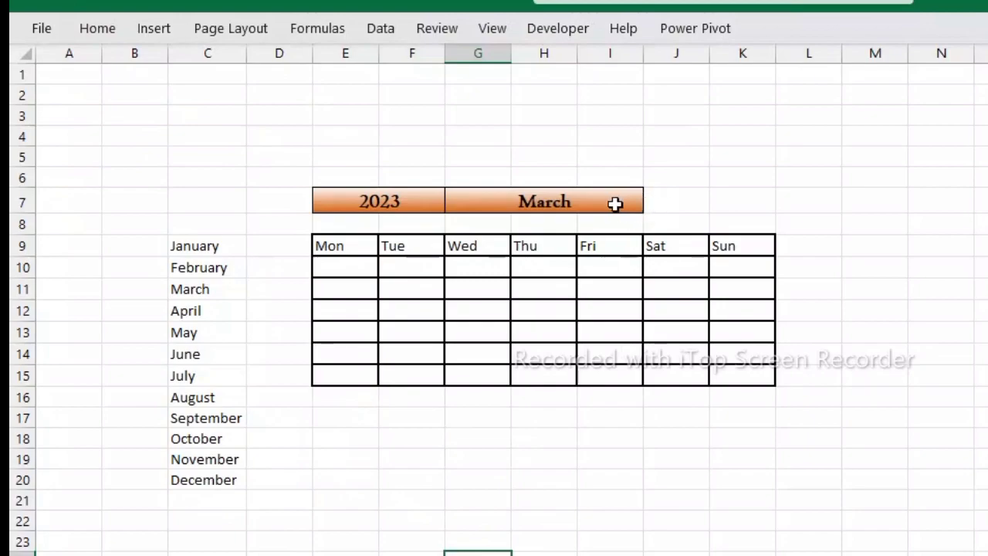
{"action": "left_click", "coordinate": [674, 200]}
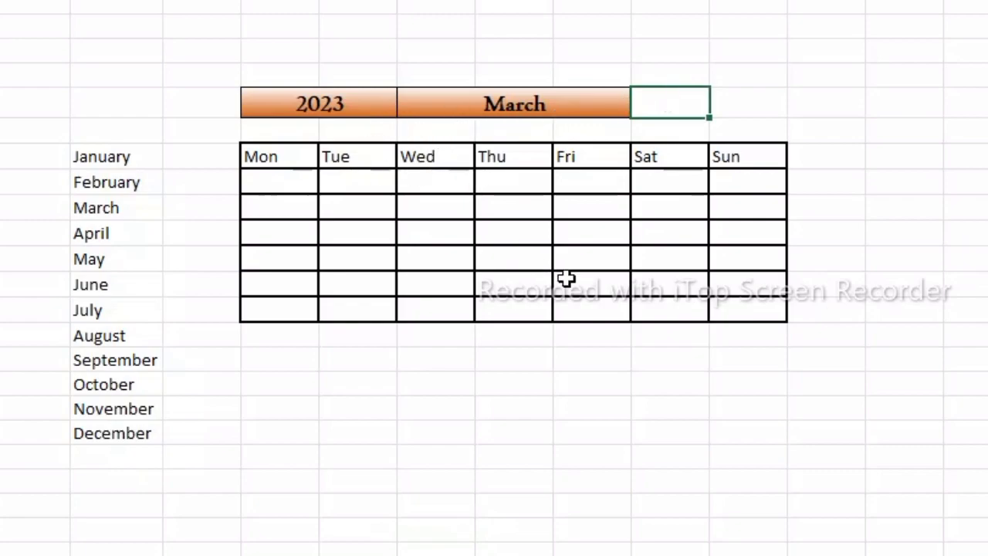
- Start a DATE formula in J7 using the 2023 year cell as an absolute reference
{"action": "double_click", "coordinate": [658, 104]}
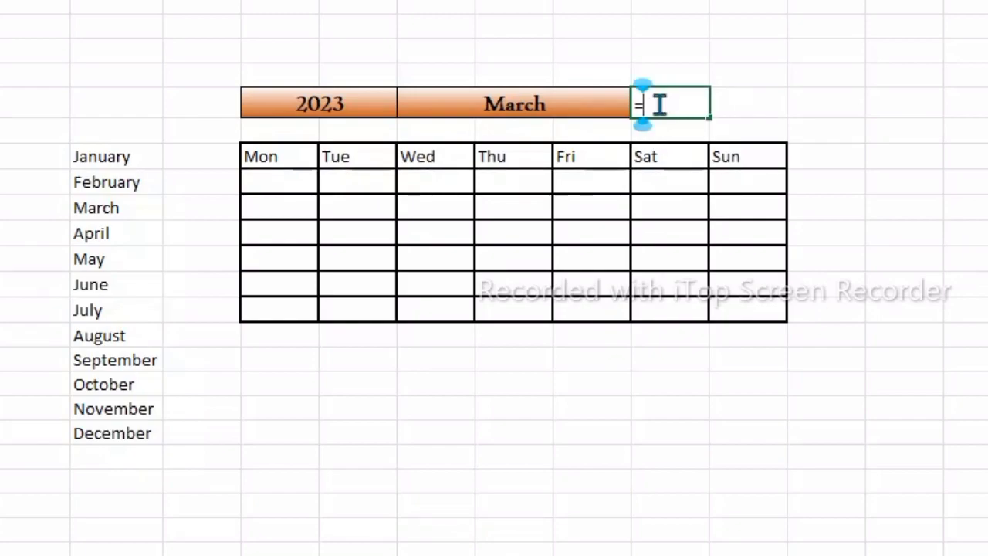
{"action": "type", "text": "=date"}
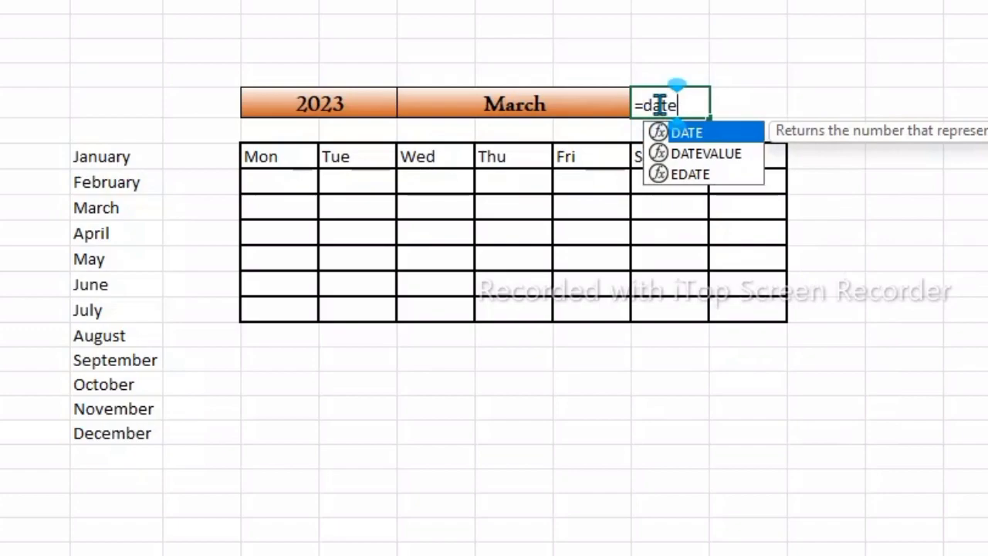
{"action": "double_click", "coordinate": [733, 133]}
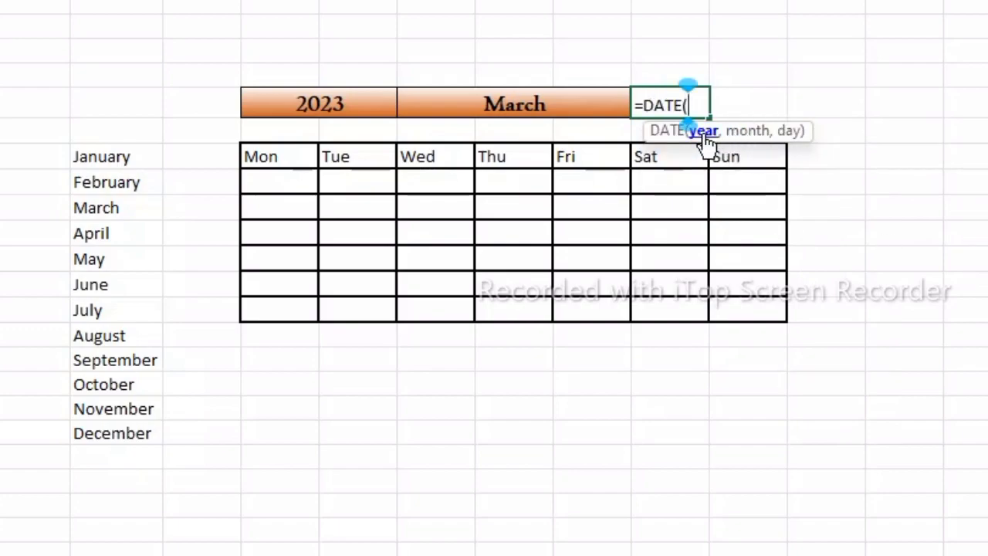
{"action": "left_click", "coordinate": [360, 114]}
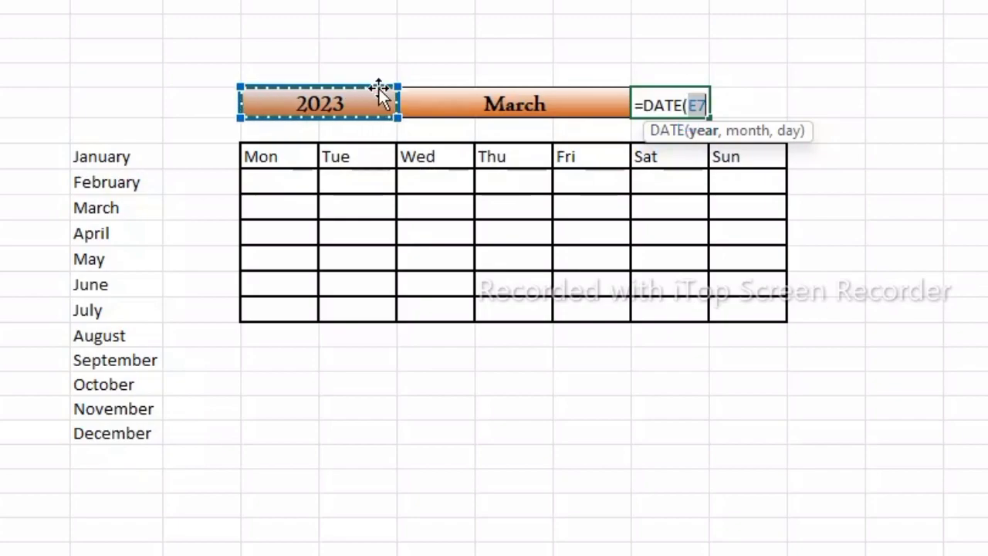
{"action": "key", "text": "F4"}
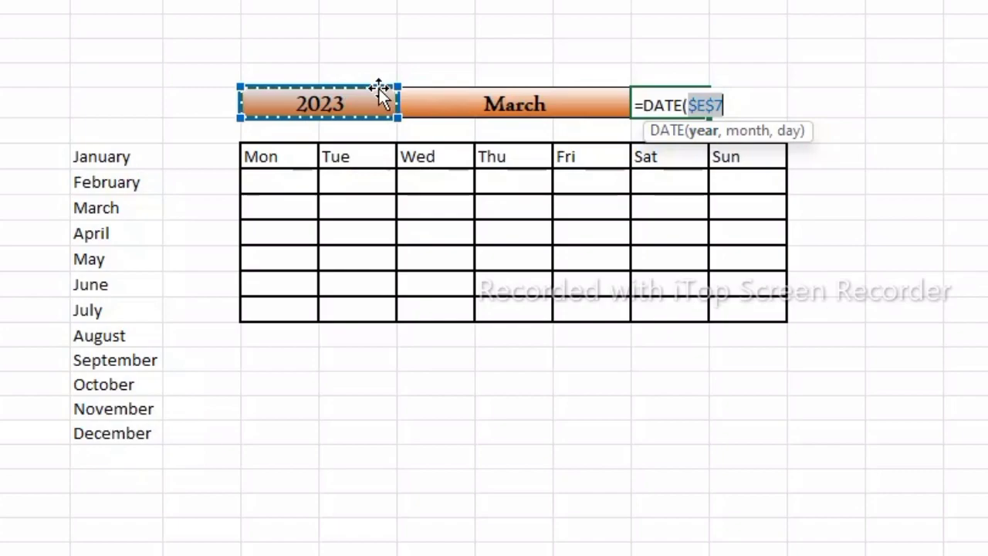
- Finish the formula with MATCH of the month in $C$9:$C$20 and day 1, giving 3/1/2023
{"action": "type", "text": ","}
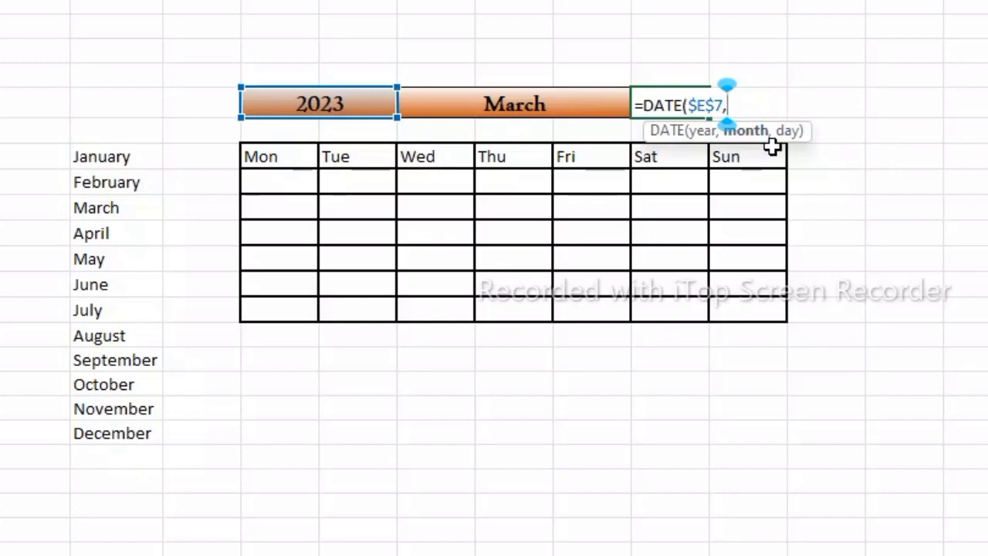
{"action": "type", "text": "match"}
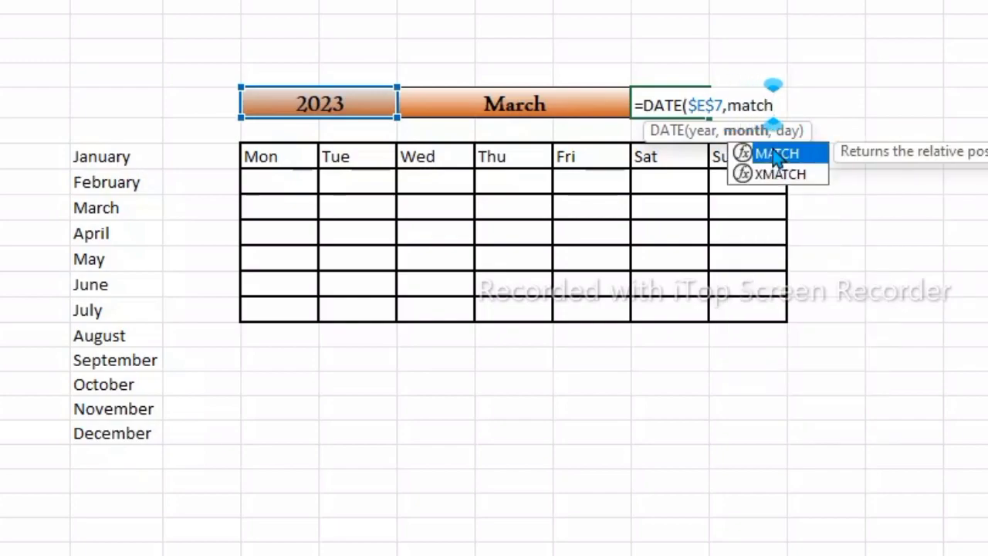
{"action": "double_click", "coordinate": [776, 155]}
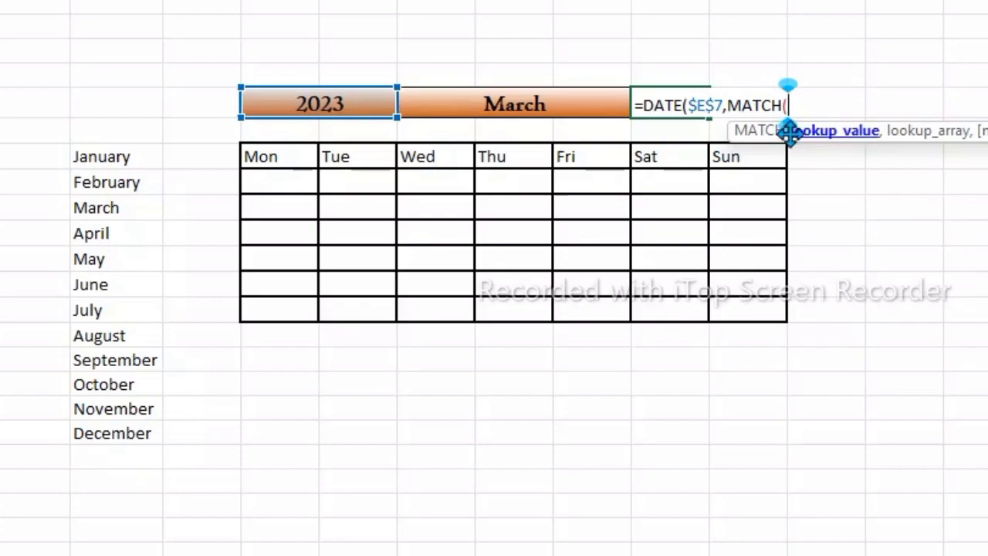
{"action": "left_click", "coordinate": [523, 105]}
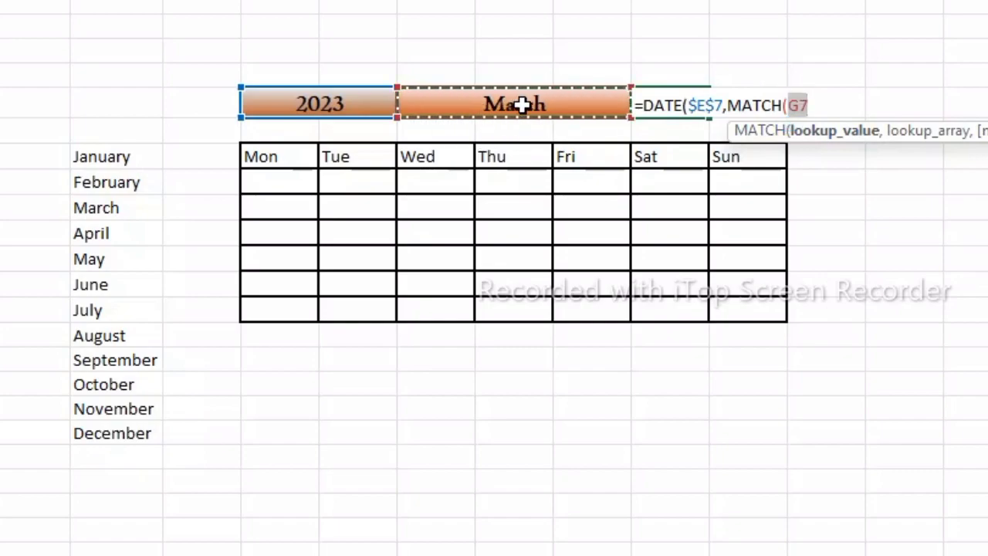
{"action": "key", "text": "F4"}
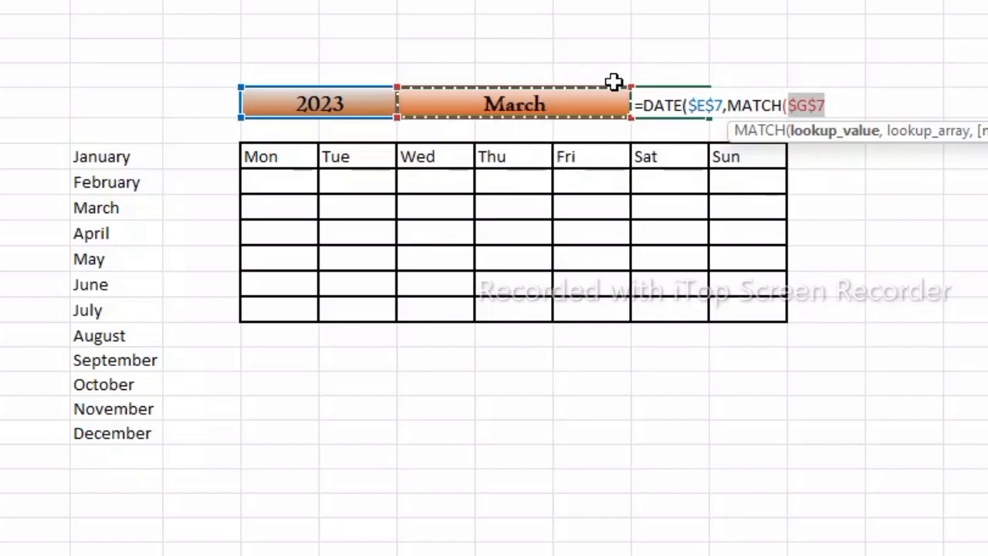
{"action": "type", "text": ","}
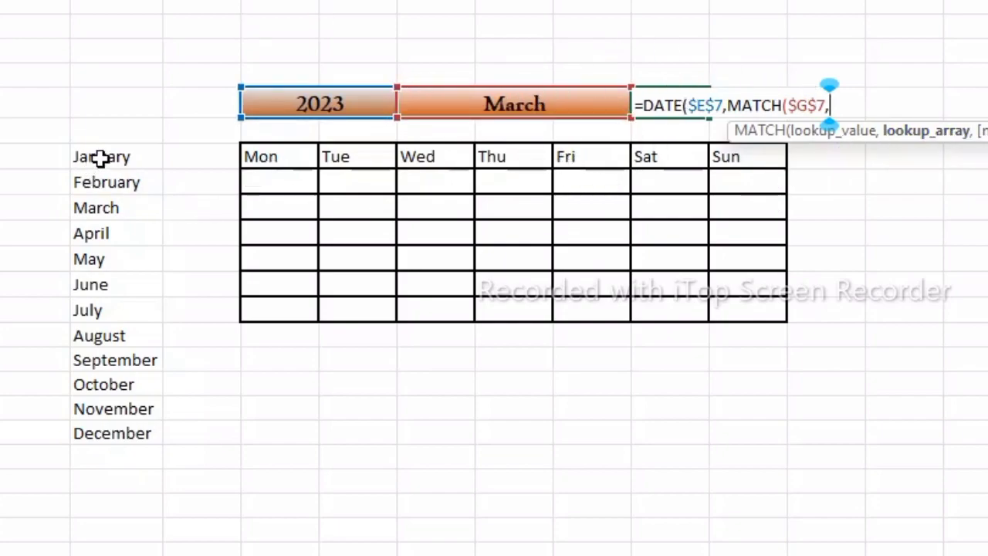
{"action": "left_click_drag", "start_coordinate": [101, 157], "coordinate": [88, 436]}
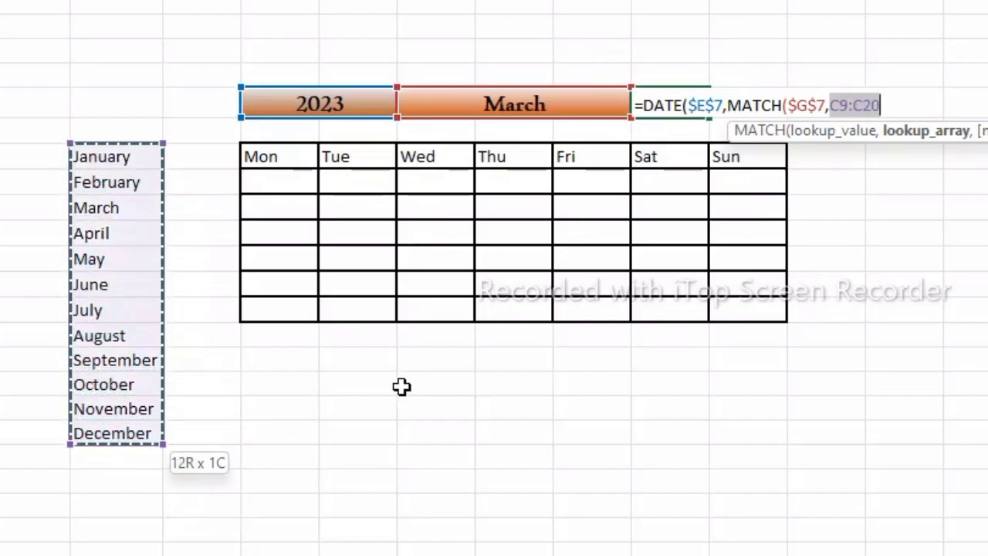
{"action": "key", "text": "F4"}
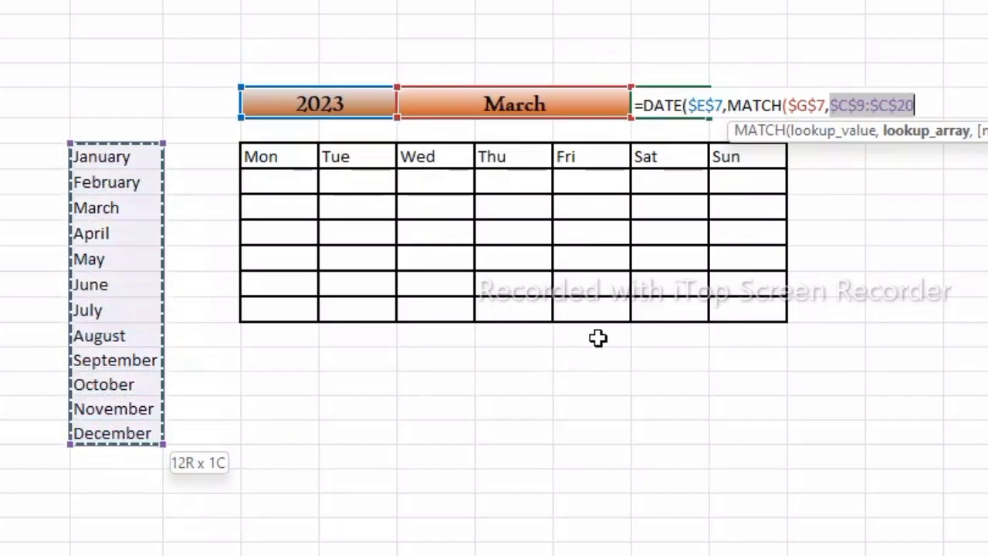
{"action": "type", "text": ","}
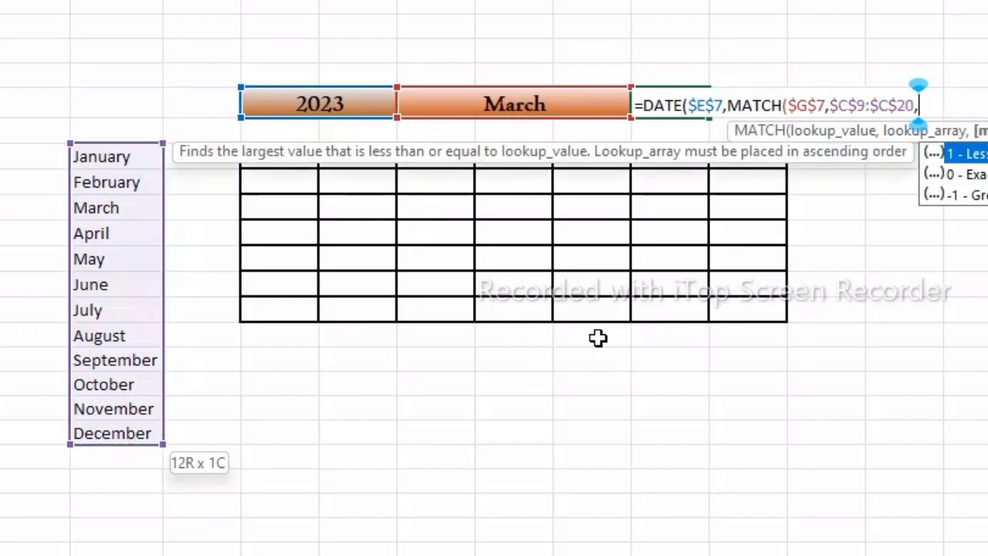
{"action": "type", "text": "0"}
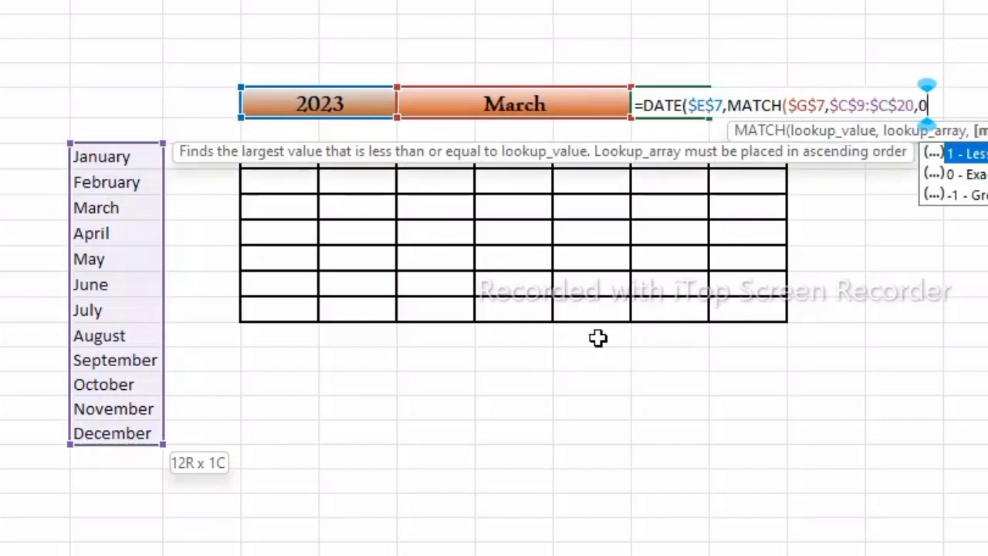
{"action": "type", "text": ")"}
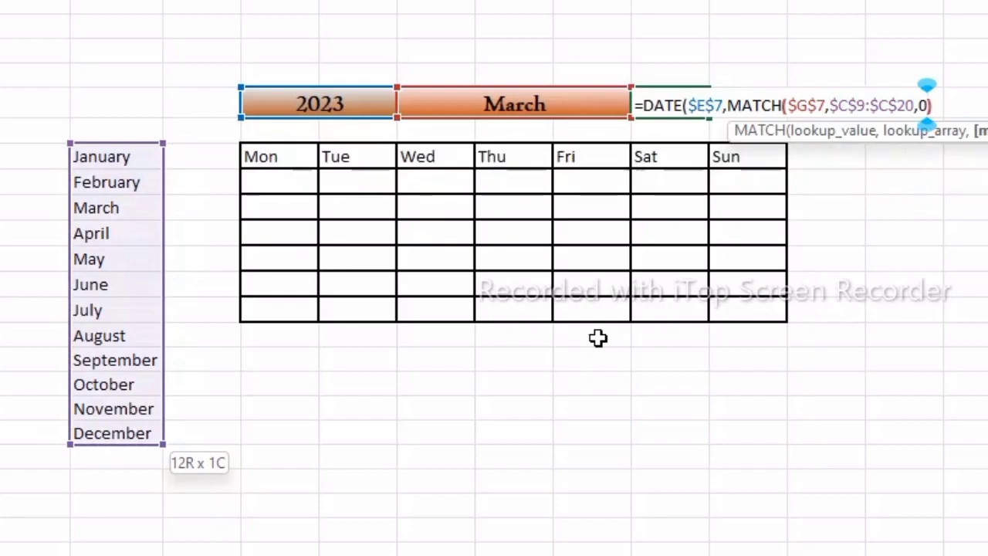
{"action": "type", "text": ","}
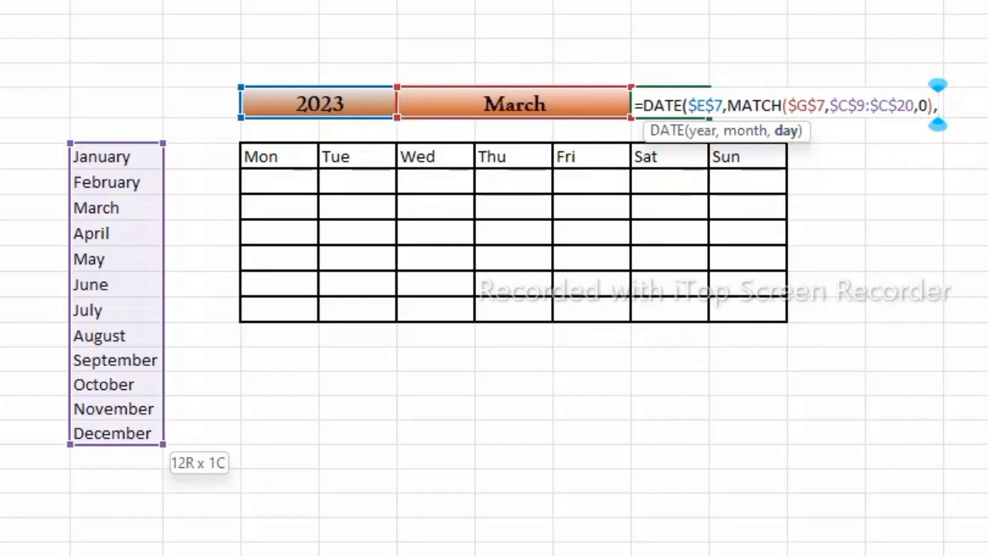
{"action": "type", "text": "1"}
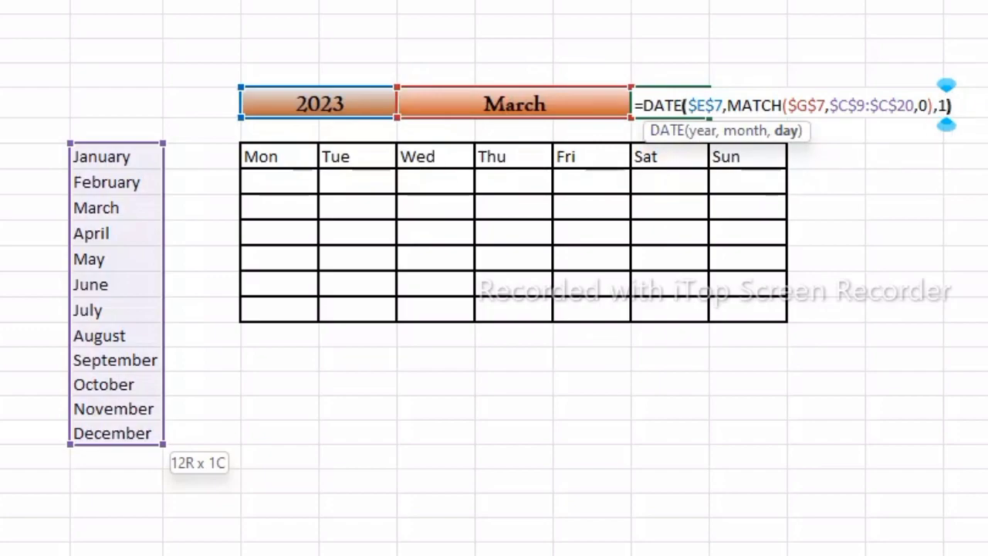
{"action": "key", "text": "Return"}
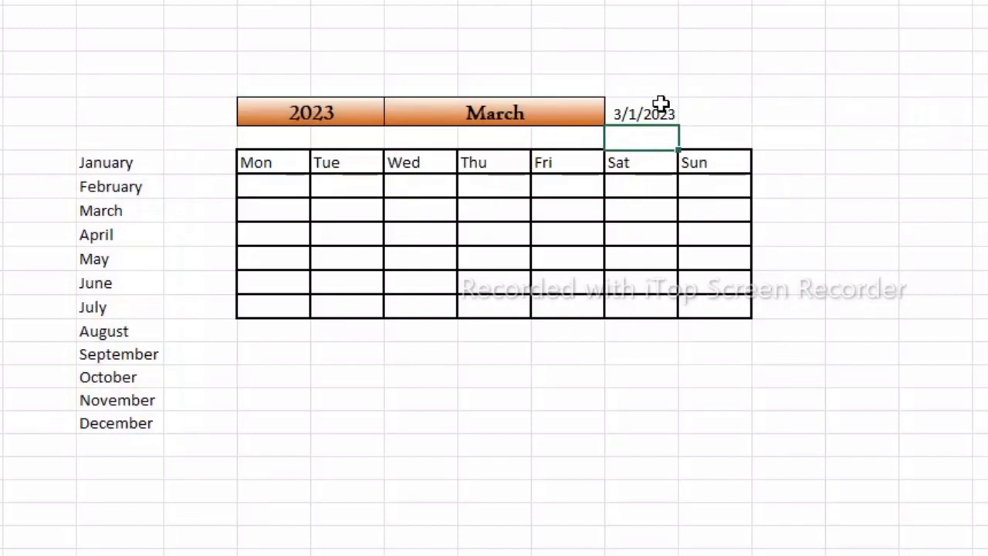
- Change the month header to May so J7 shows 5/1/2023
{"action": "left_click", "coordinate": [589, 111]}
{"action": "left_click", "coordinate": [615, 116]}
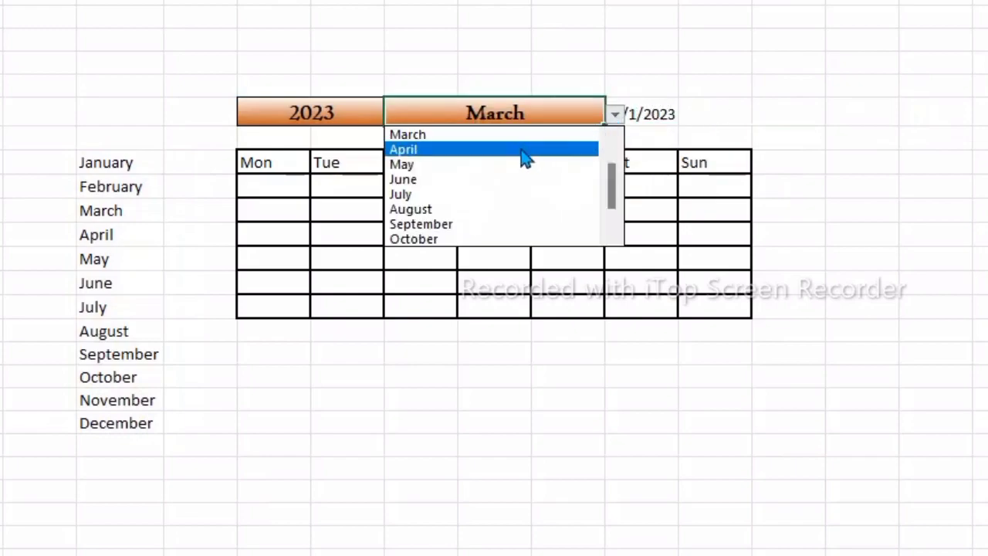
{"action": "left_click", "coordinate": [500, 165]}
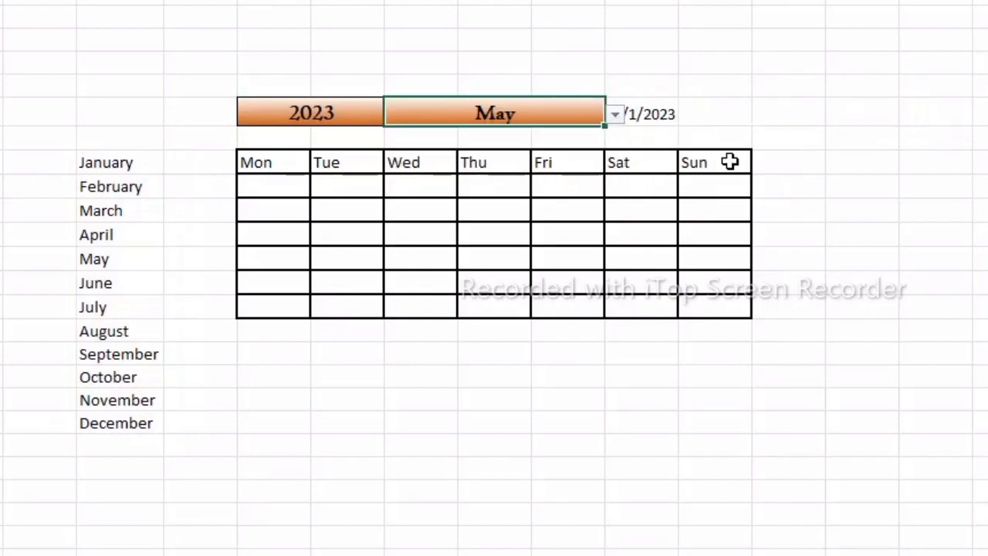
{"action": "left_click", "coordinate": [921, 162]}
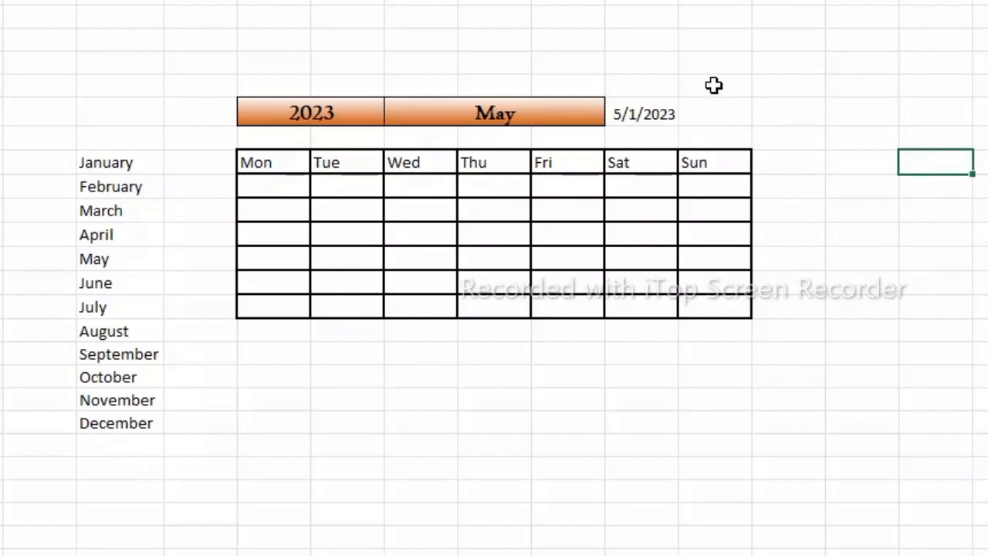
{"action": "left_click", "coordinate": [712, 106]}
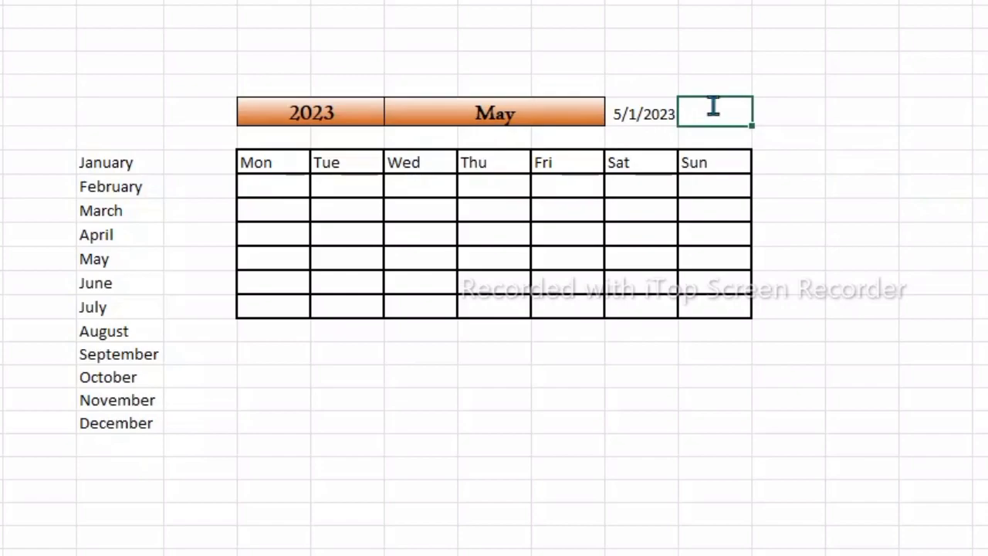
- Enter =WEEKDAY($J$7,3) in K7, returning 0 for Monday, May 1
{"action": "type", "text": "we"}
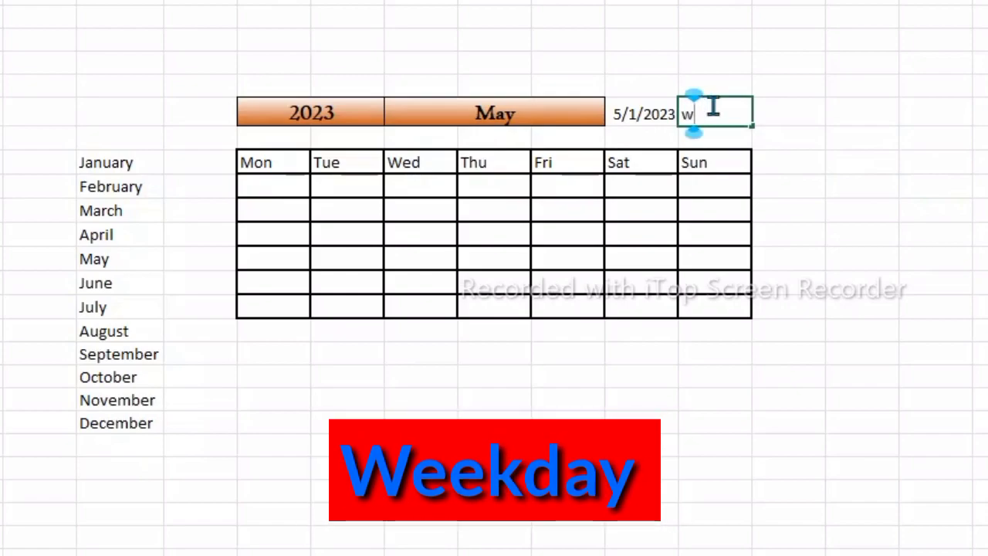
{"action": "key", "text": "BackSpace"}
{"action": "type", "text": "=w"}
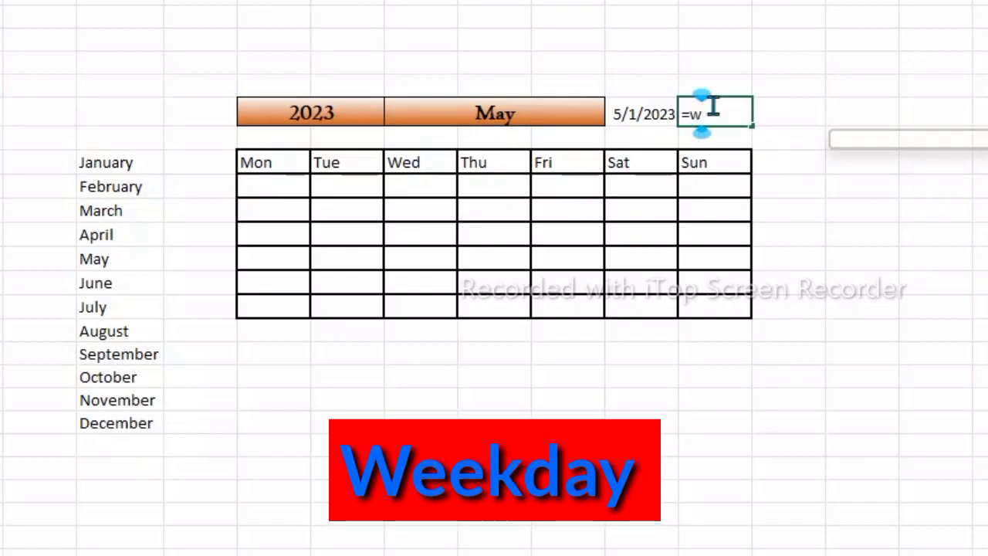
{"action": "type", "text": "ee"}
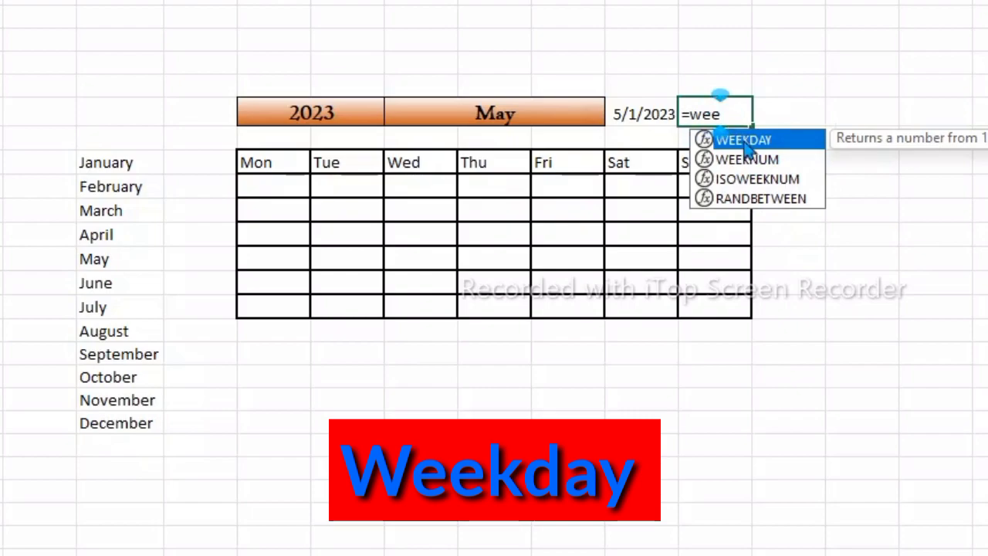
{"action": "double_click", "coordinate": [754, 144]}
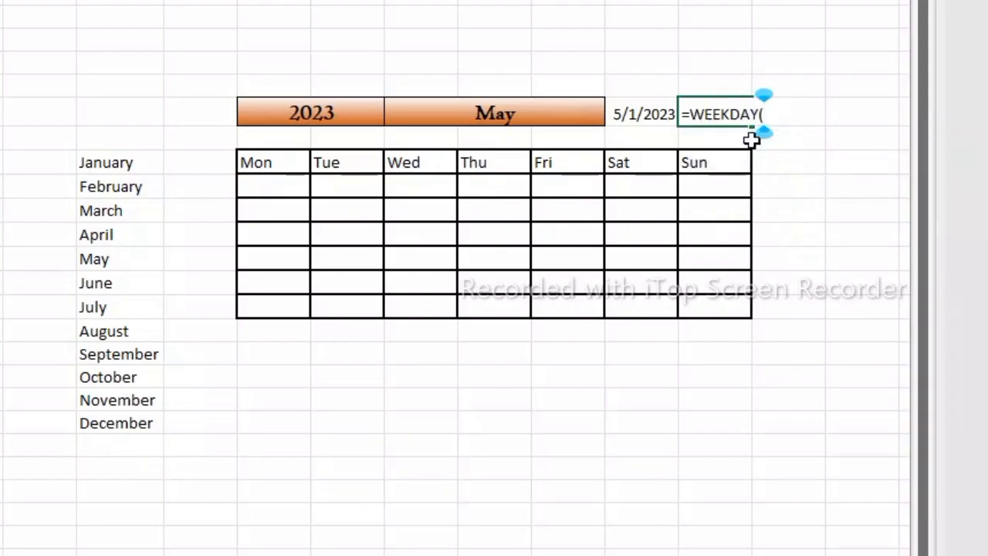
{"action": "left_click", "coordinate": [639, 115]}
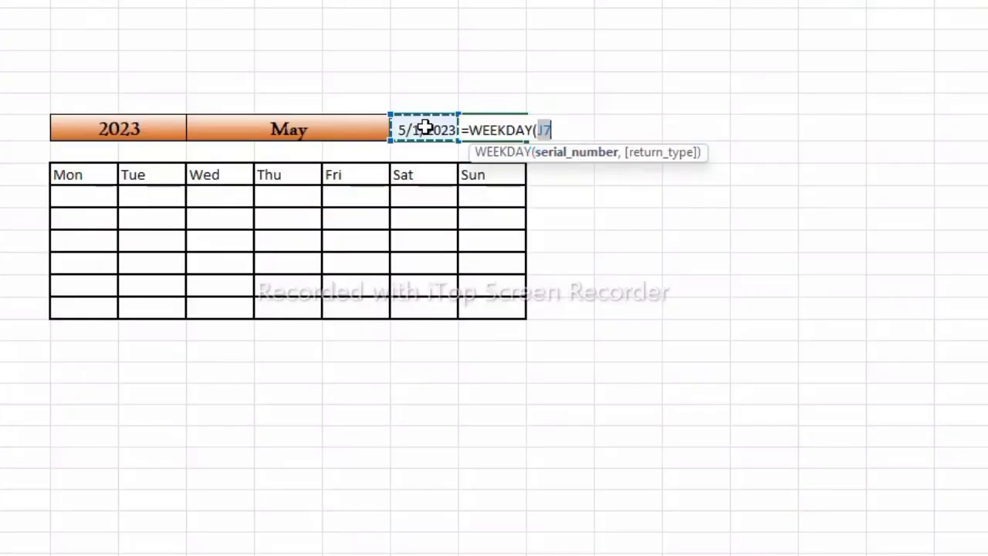
{"action": "key", "text": "F4"}
{"action": "type", "text": "$J$7,"}
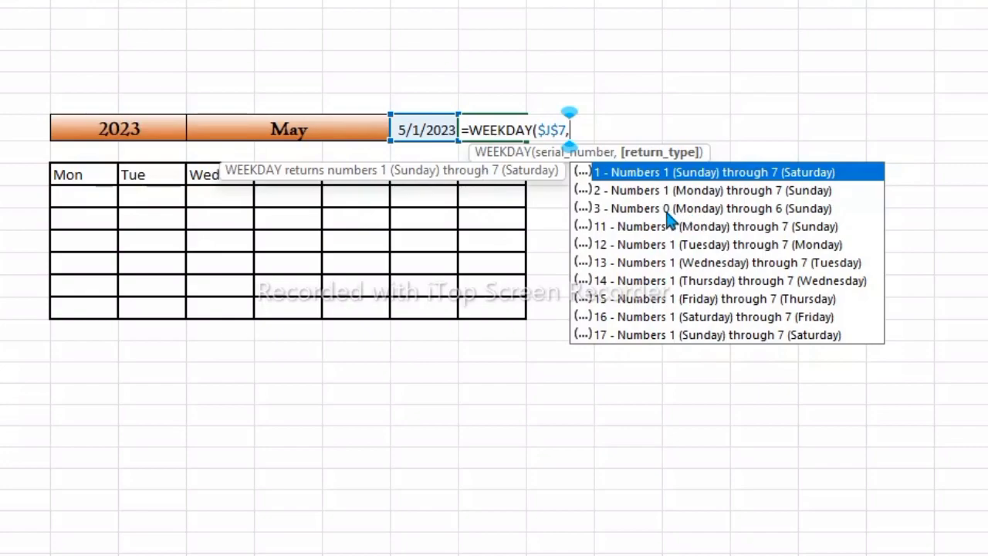
{"action": "double_click", "coordinate": [785, 210]}
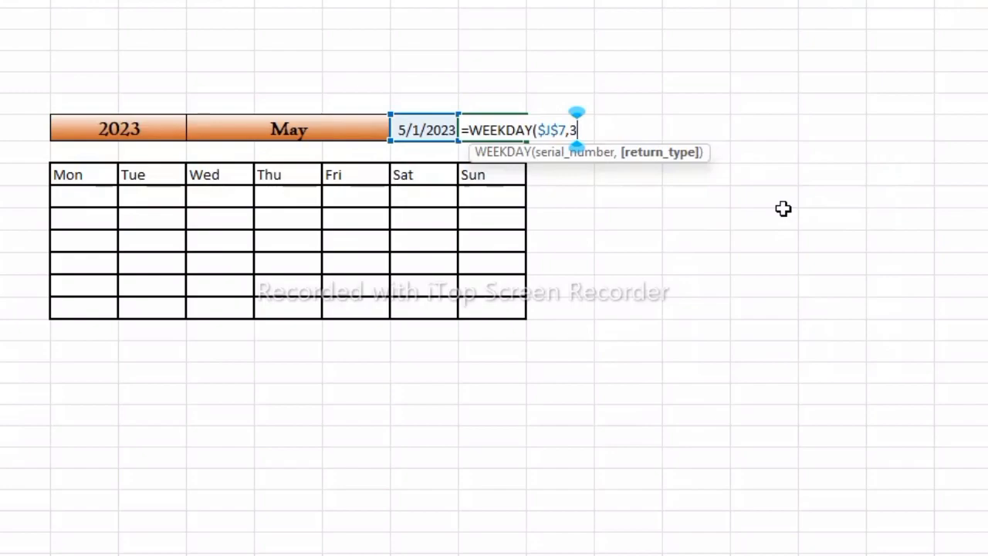
{"action": "key", "text": "Return"}
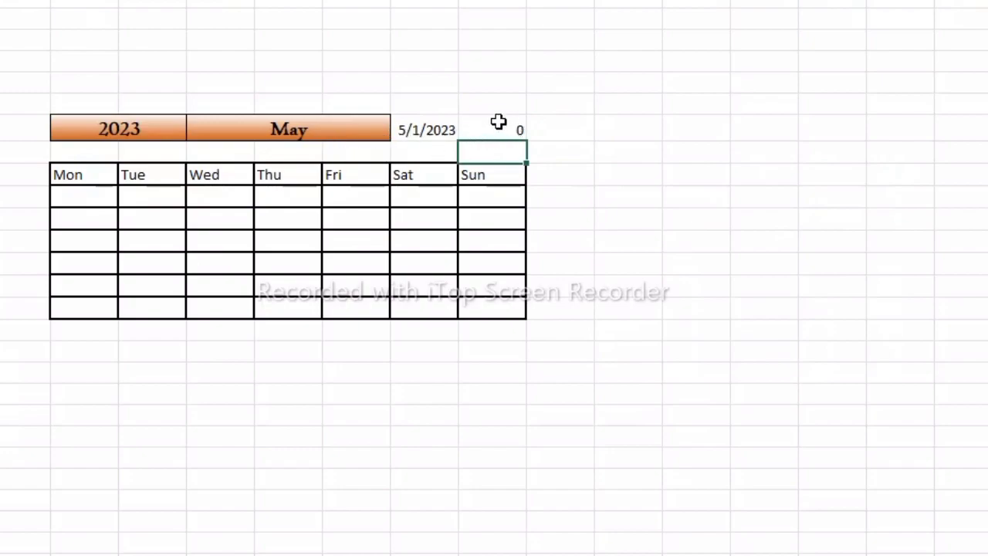
- Pick April from the month dropdown so the first-day cell shows 4/1/2023
{"action": "left_click", "coordinate": [379, 128]}
{"action": "left_click", "coordinate": [400, 131]}
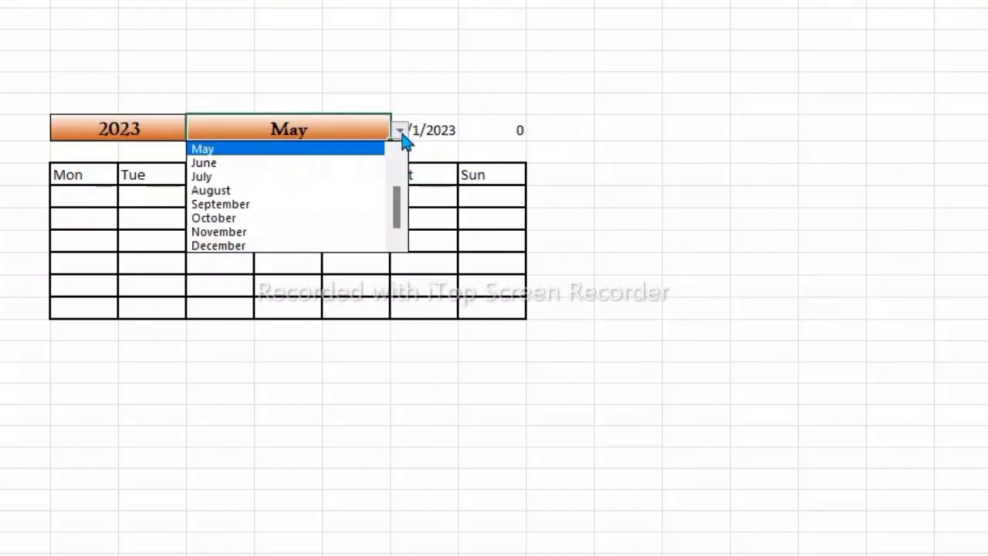
{"action": "left_click", "coordinate": [341, 177]}
{"action": "left_click", "coordinate": [463, 101]}
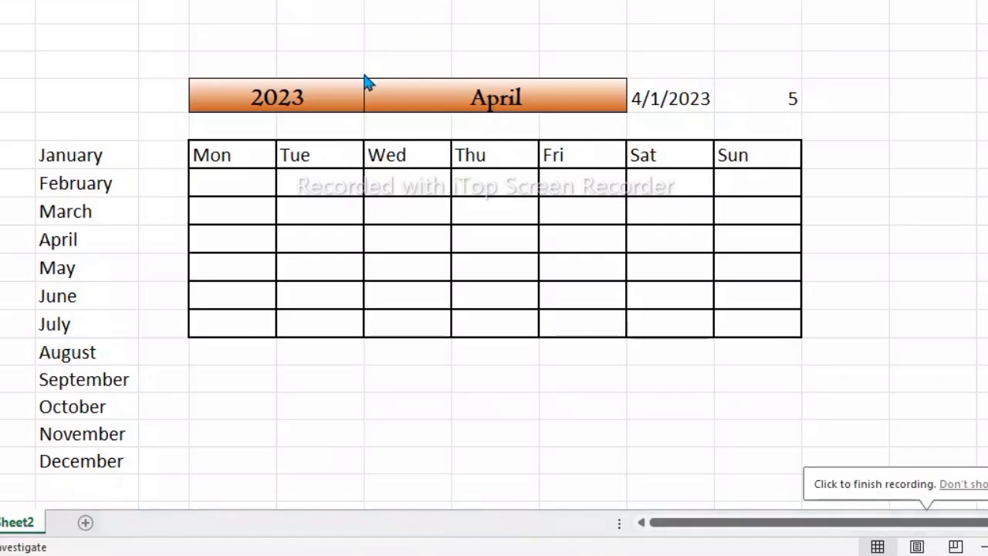
- Enter =J7-K7 in E10 to get the first Monday date
{"action": "left_click", "coordinate": [237, 177]}
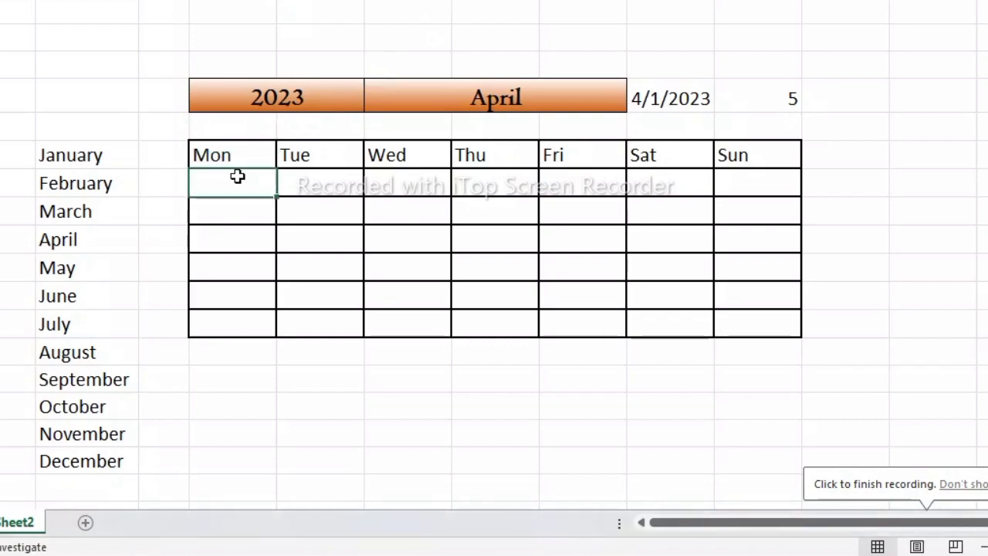
{"action": "type", "text": "="}
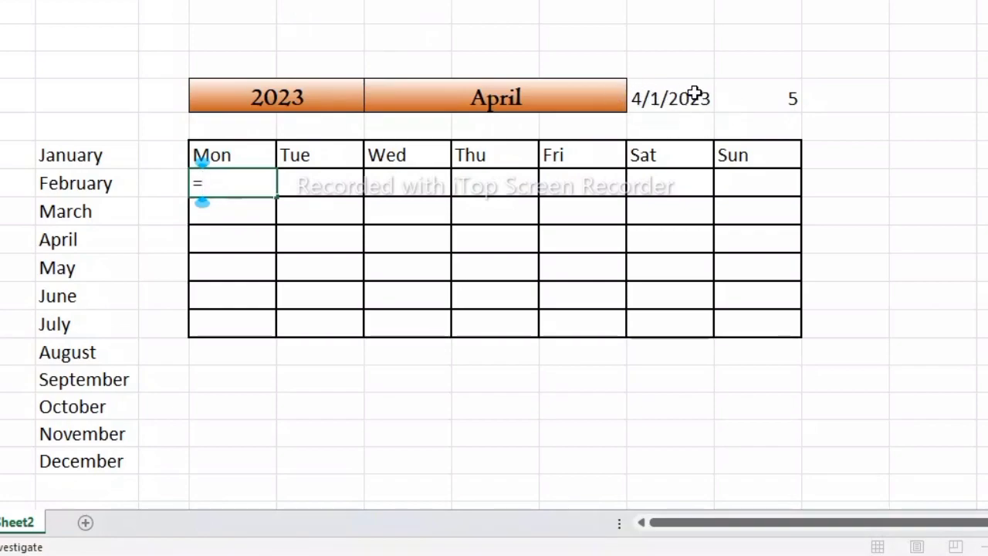
{"action": "left_click", "coordinate": [697, 97]}
{"action": "type", "text": "-"}
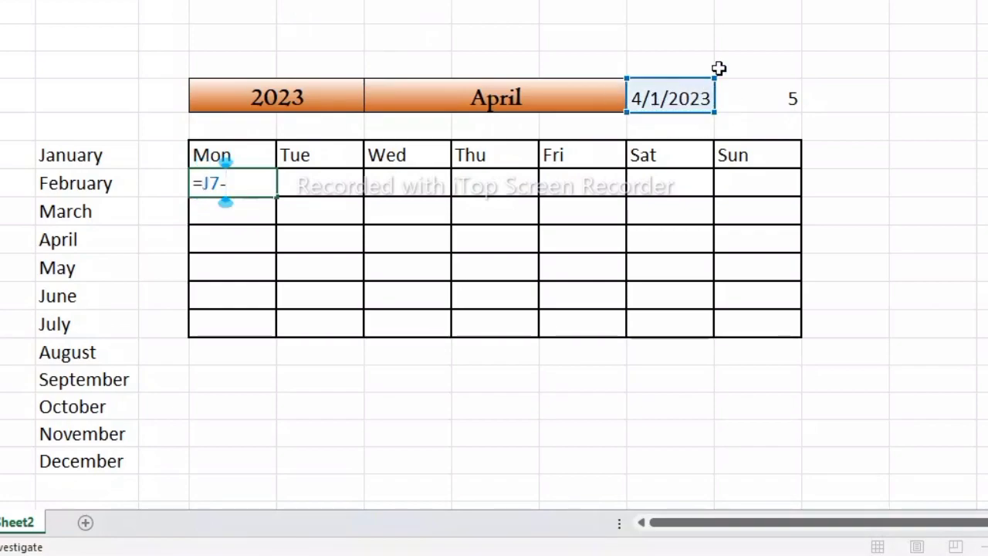
{"action": "left_click", "coordinate": [776, 98]}
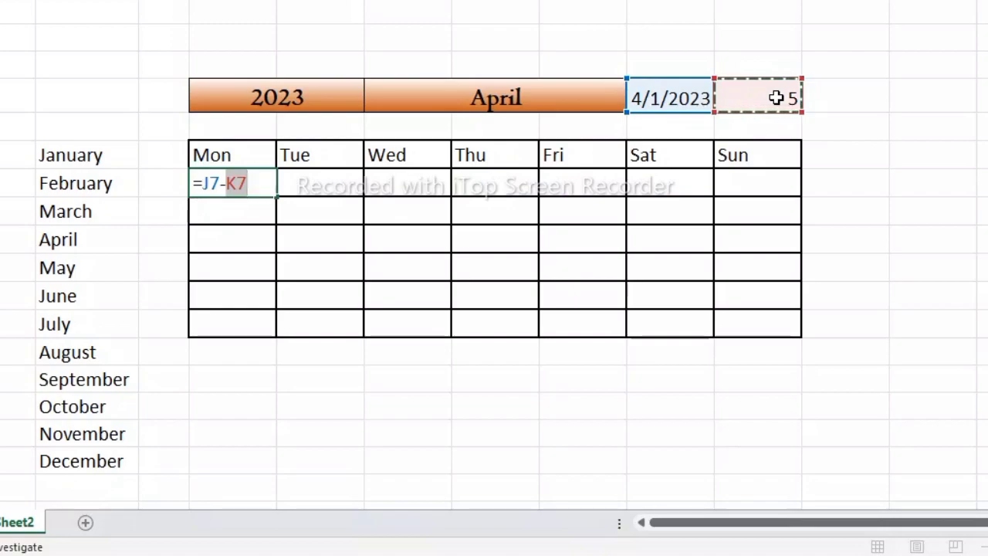
{"action": "key", "text": "Return"}
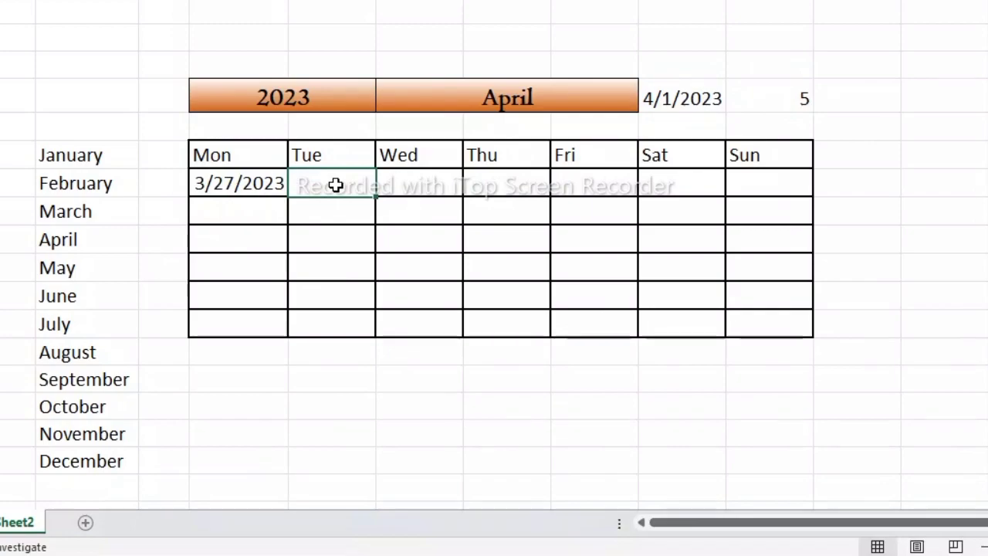
- Enter =E10+1 in F10 and fill the next-day dates across to Sunday
{"action": "type", "text": "="}
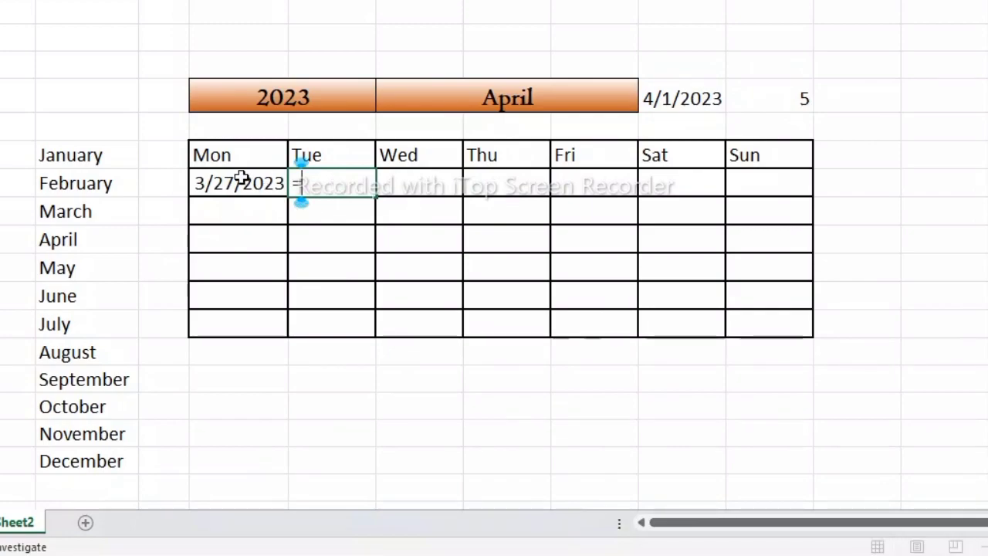
{"action": "left_click", "coordinate": [241, 179]}
{"action": "type", "text": "+"}
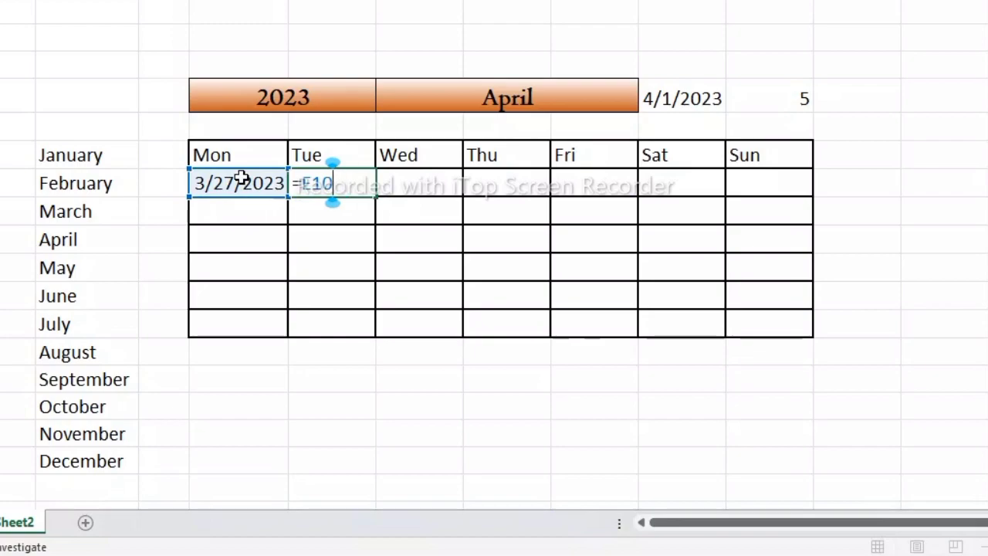
{"action": "type", "text": "1"}
{"action": "key", "text": "Return"}
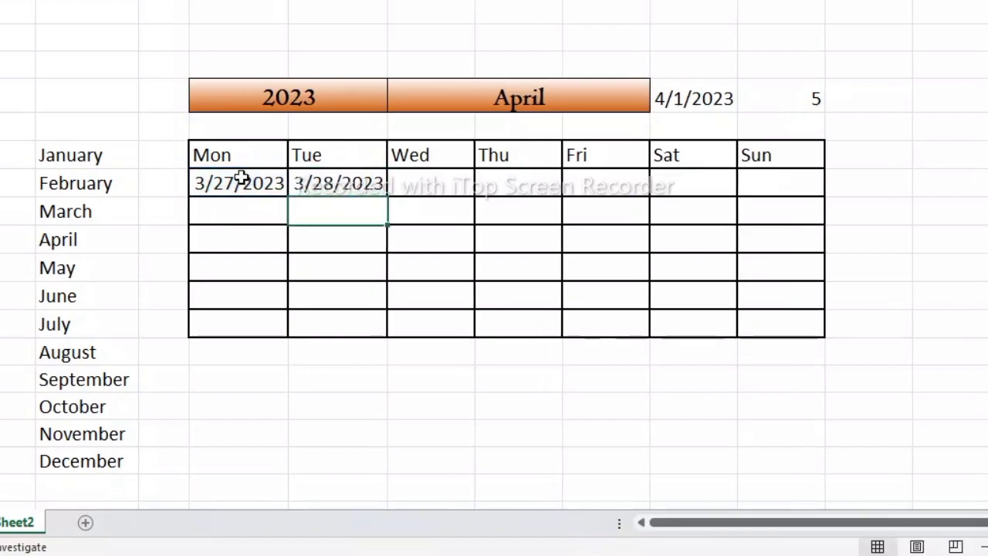
{"action": "left_click", "coordinate": [346, 189]}
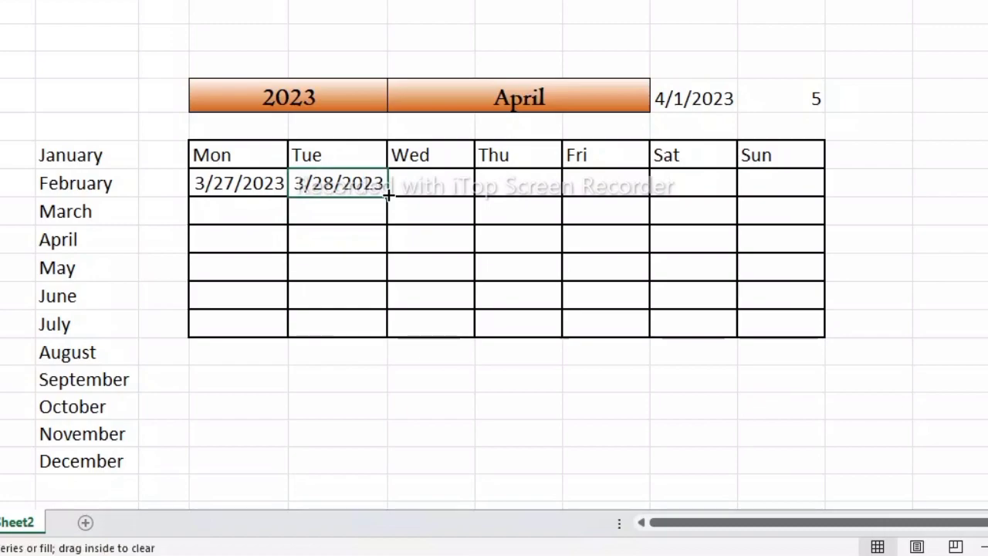
{"action": "left_click_drag", "start_coordinate": [389, 196], "coordinate": [788, 216]}
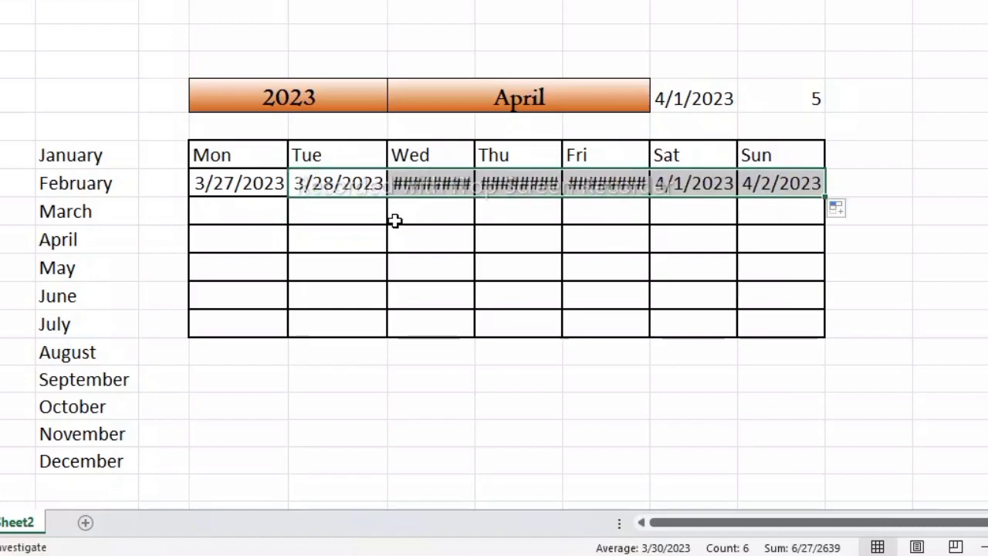
- Widen the Wed, Thu and Fri columns and copy the Tue–Sun formulas down to row 15
{"action": "left_click_drag", "start_coordinate": [475, 1], "coordinate": [487, 2]}
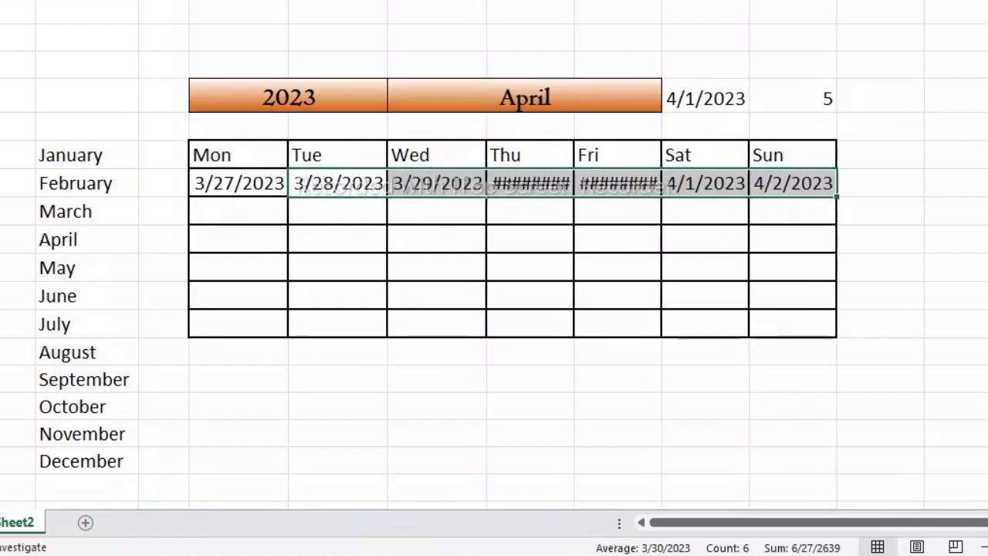
{"action": "left_click_drag", "start_coordinate": [574, 2], "coordinate": [585, 1]}
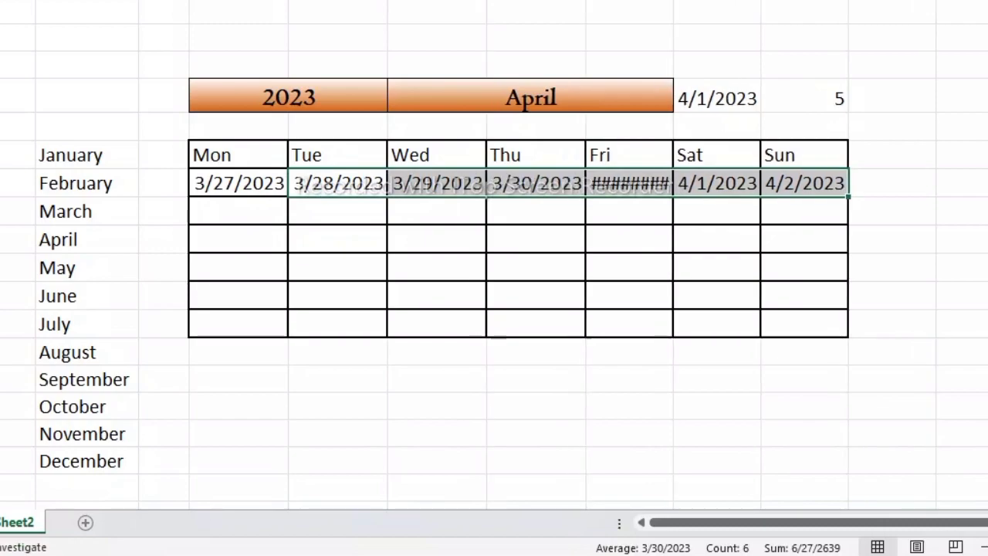
{"action": "left_click_drag", "start_coordinate": [672, 2], "coordinate": [684, 1]}
{"action": "left_click", "coordinate": [618, 461]}
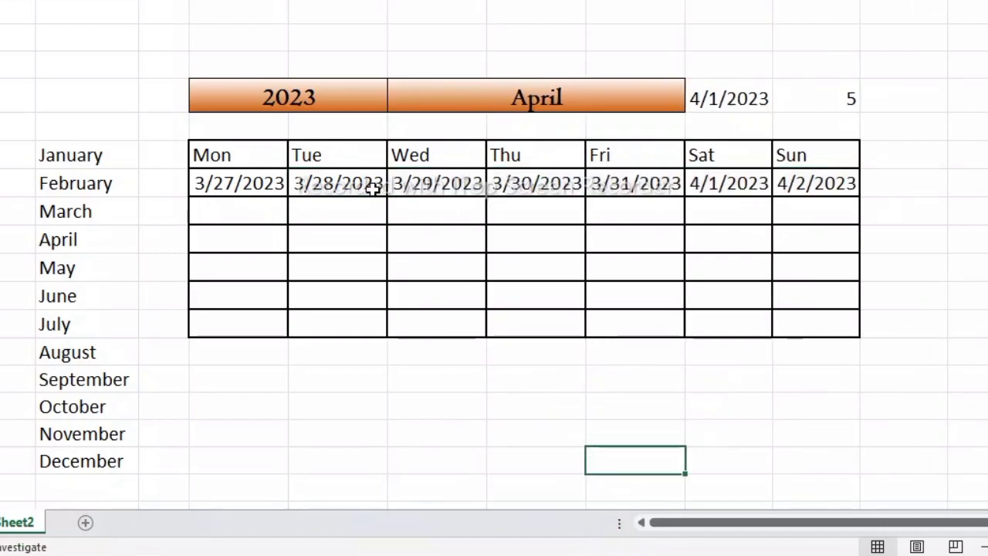
{"action": "left_click_drag", "start_coordinate": [372, 188], "coordinate": [825, 184]}
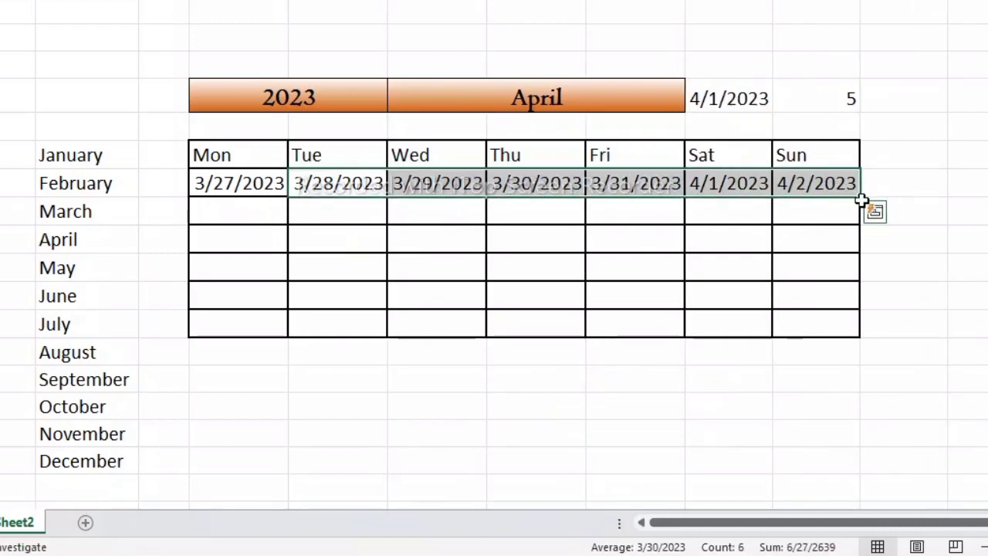
{"action": "left_click_drag", "start_coordinate": [863, 196], "coordinate": [854, 329]}
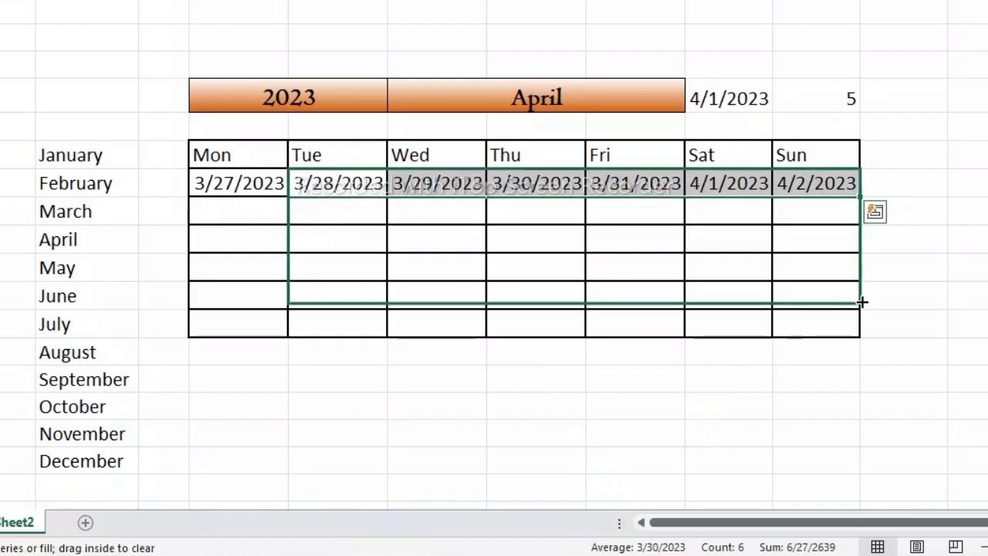
- Enter =K10+1 in the second-week Monday cell and fill it down through the July row
{"action": "left_click", "coordinate": [966, 267]}
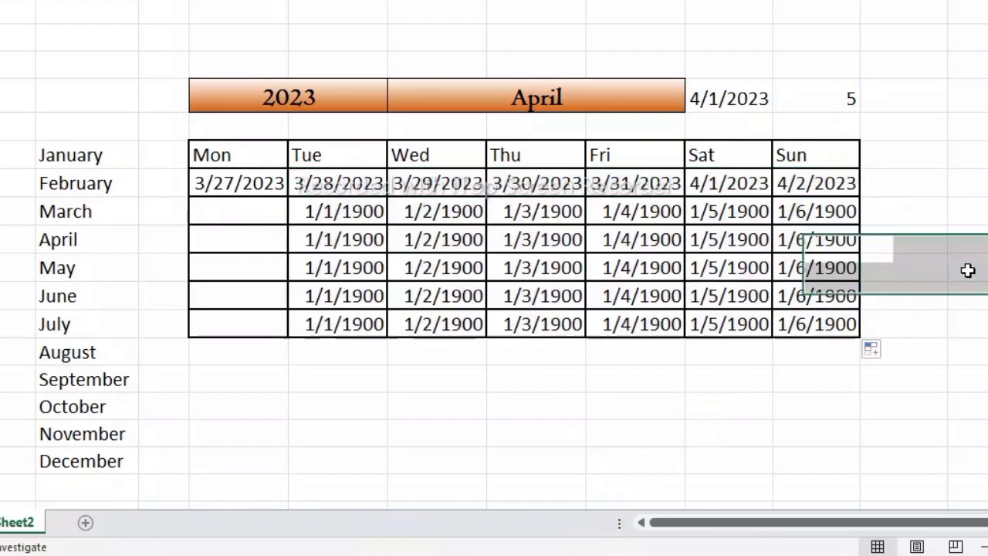
{"action": "left_click", "coordinate": [237, 213]}
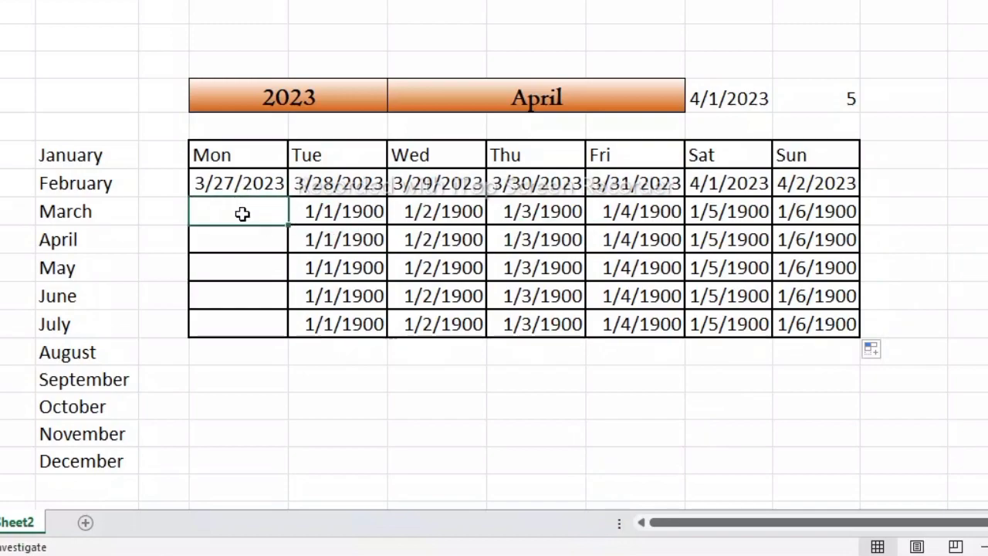
{"action": "type", "text": "="}
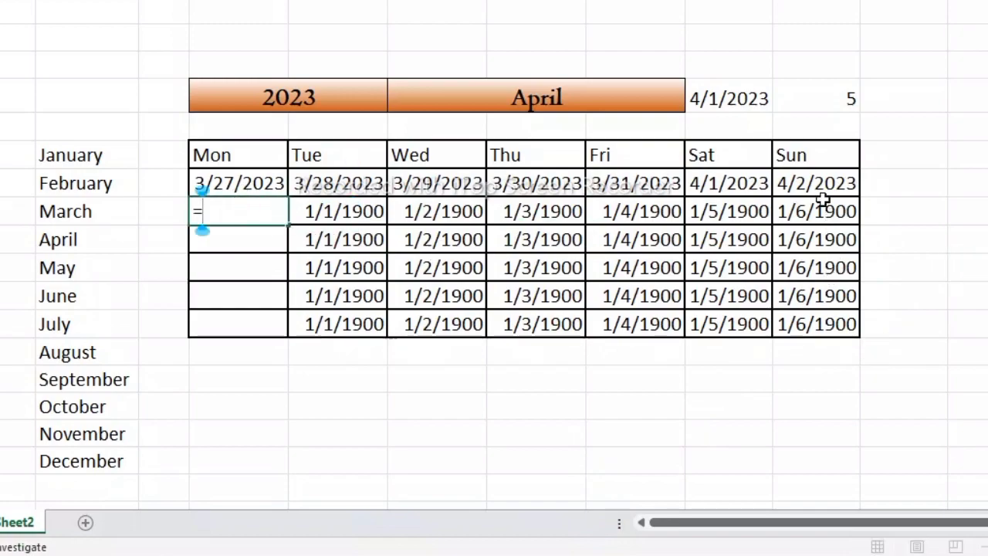
{"action": "left_click", "coordinate": [804, 183]}
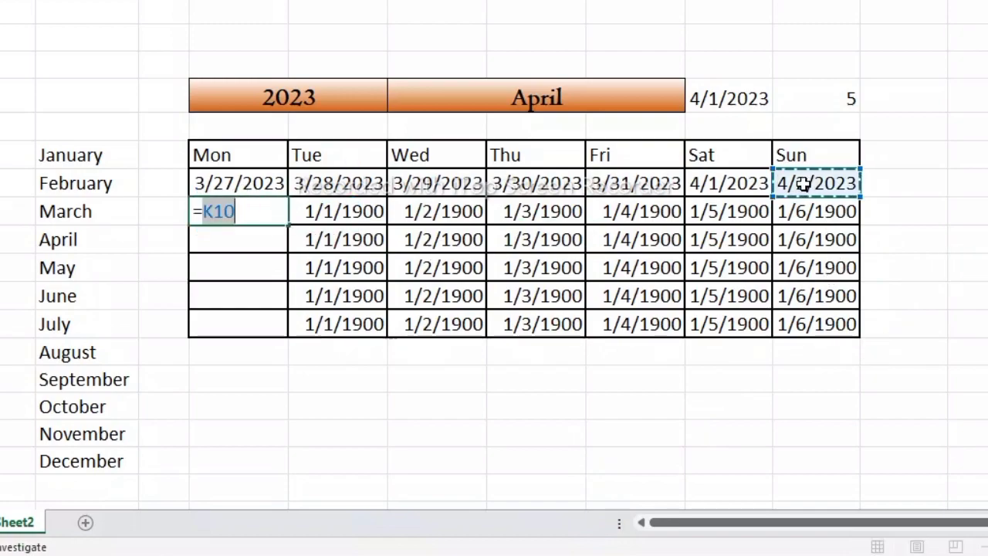
{"action": "type", "text": "+1"}
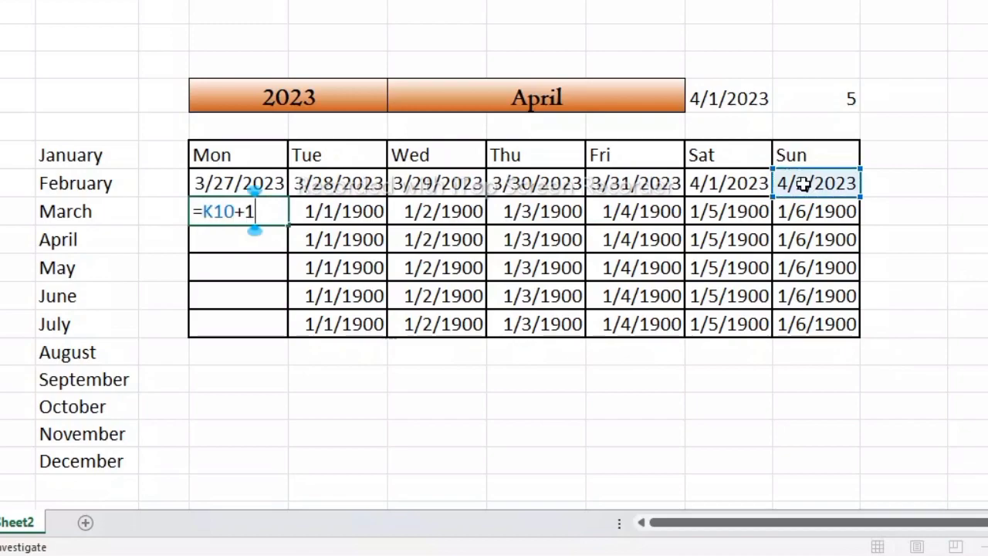
{"action": "key", "text": "Return"}
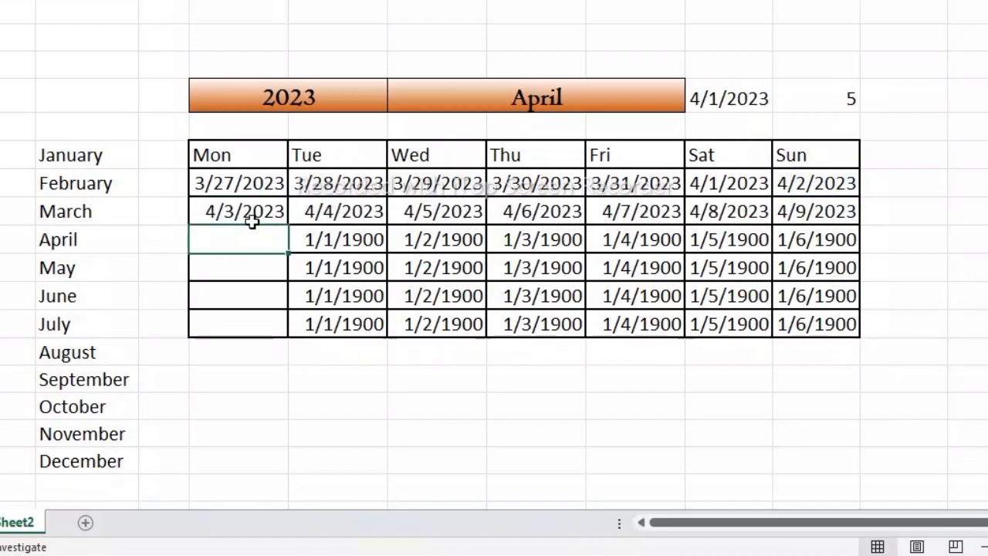
{"action": "left_click", "coordinate": [253, 220]}
{"action": "left_click_drag", "start_coordinate": [287, 225], "coordinate": [280, 324]}
{"action": "left_click", "coordinate": [275, 441]}
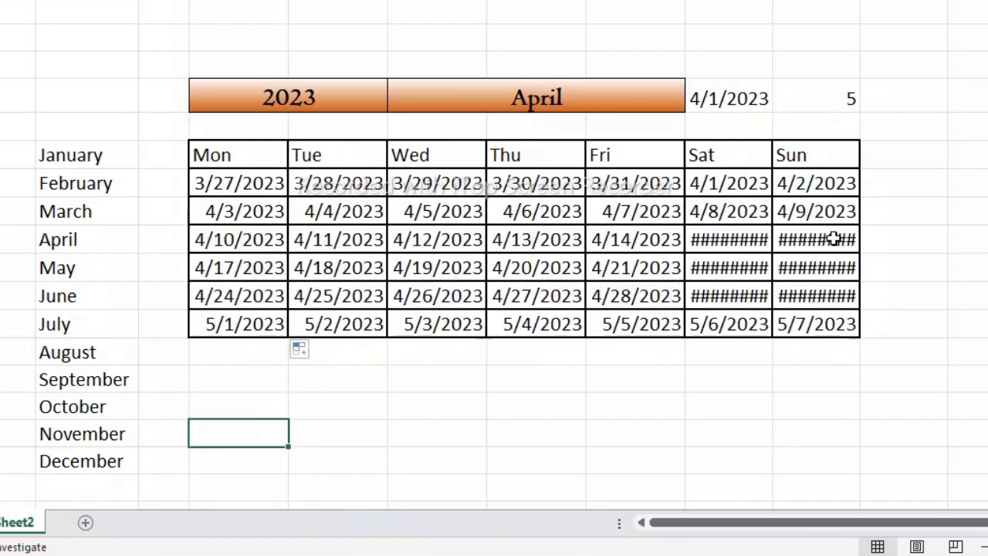
- AutoFit the Sat and Sun column widths so their dates show
{"action": "key", "text": "alt+h"}
{"action": "key", "text": "o"}
{"action": "key", "text": "i"}
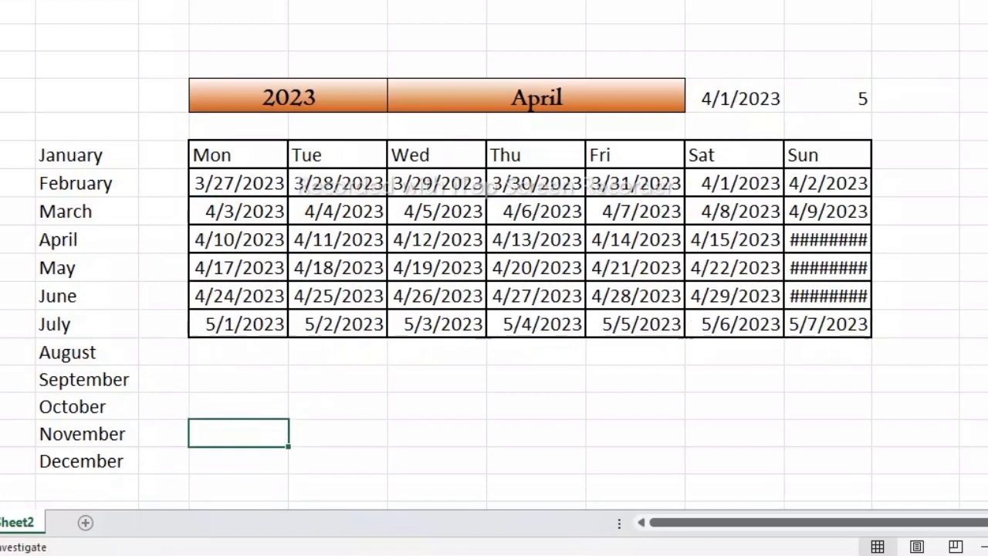
{"action": "key", "text": "alt+h"}
{"action": "key", "text": "o"}
{"action": "key", "text": "i"}
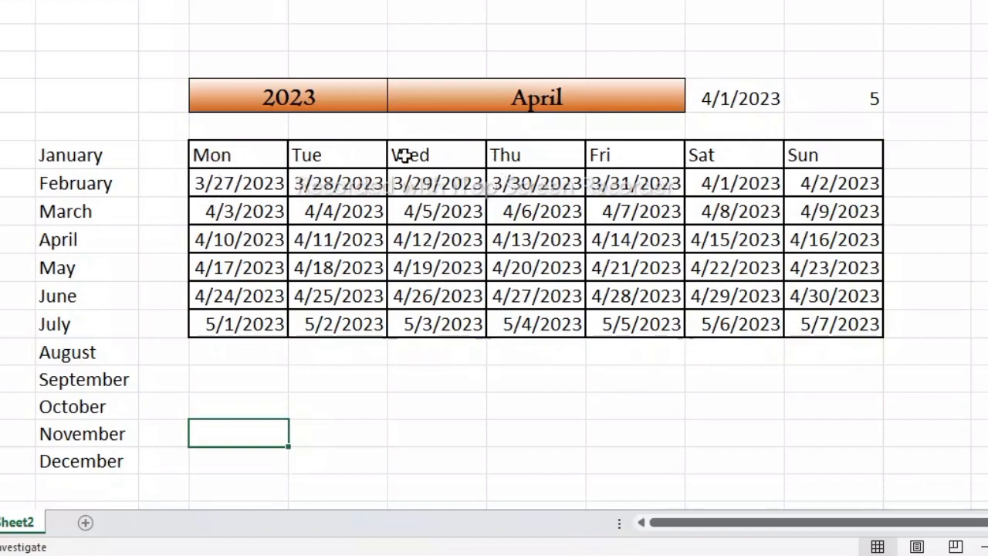
- Apply the custom number format dd to the whole calendar date grid
{"action": "left_click_drag", "start_coordinate": [249, 182], "coordinate": [786, 325]}
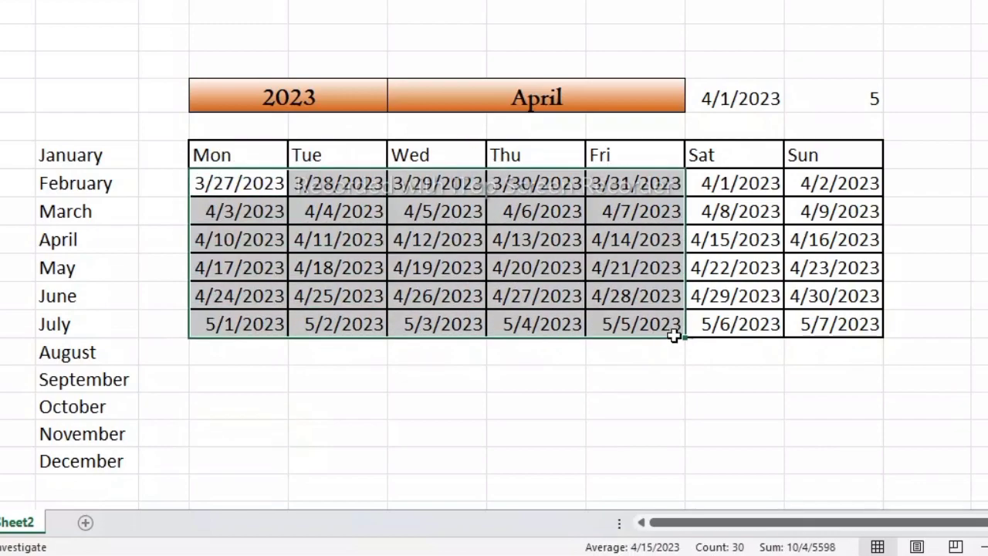
{"action": "right_click", "coordinate": [283, 199]}
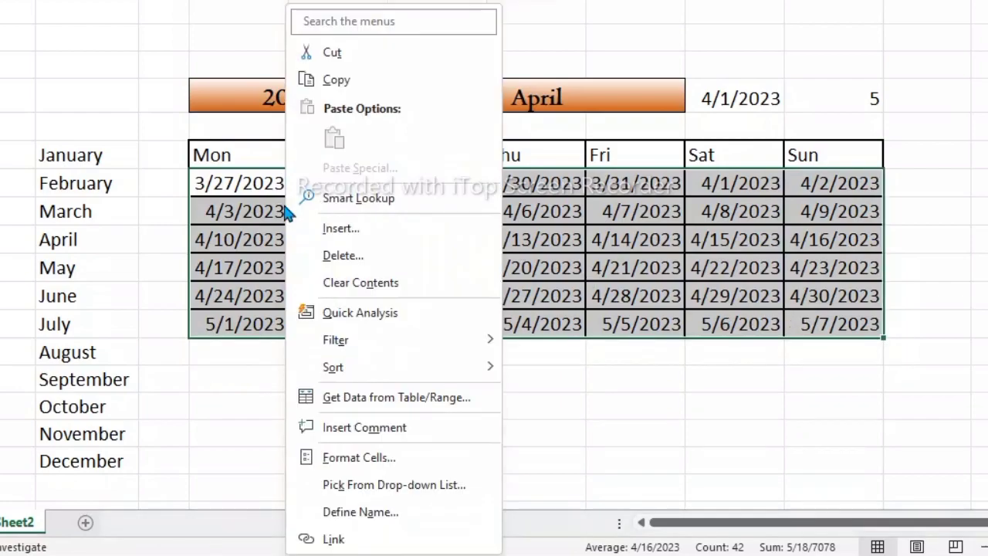
{"action": "left_click", "coordinate": [386, 454]}
{"action": "left_click_drag", "start_coordinate": [319, 106], "coordinate": [321, 1]}
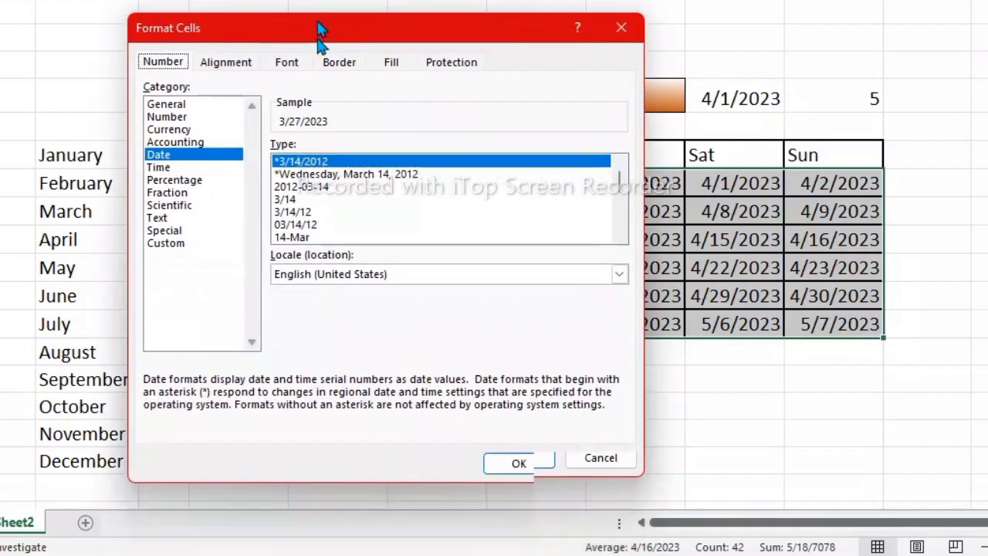
{"action": "left_click", "coordinate": [204, 204]}
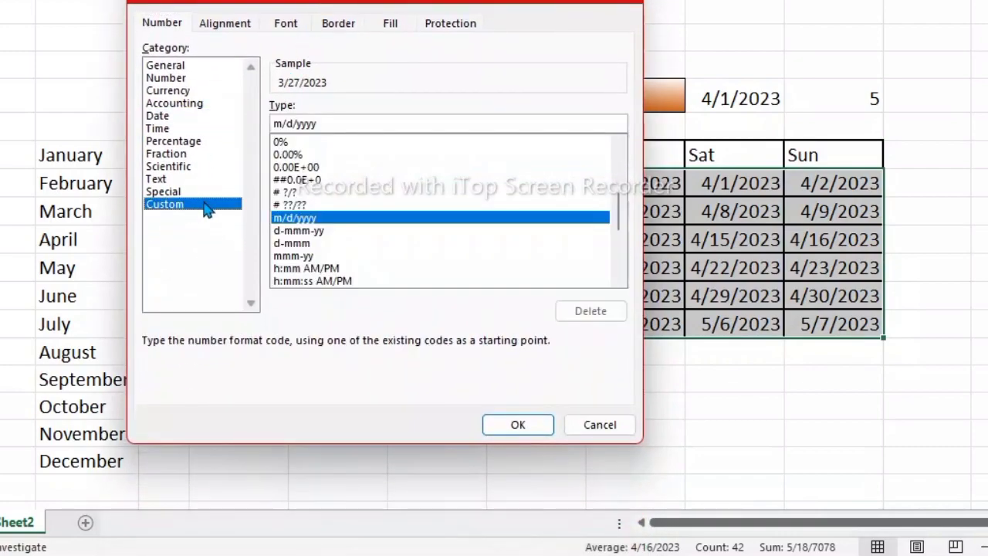
{"action": "left_click", "coordinate": [346, 124]}
{"action": "key", "text": "BackSpace"}
{"action": "key", "text": "BackSpace"}
{"action": "key", "text": "BackSpace"}
{"action": "key", "text": "BackSpace"}
{"action": "key", "text": "BackSpace"}
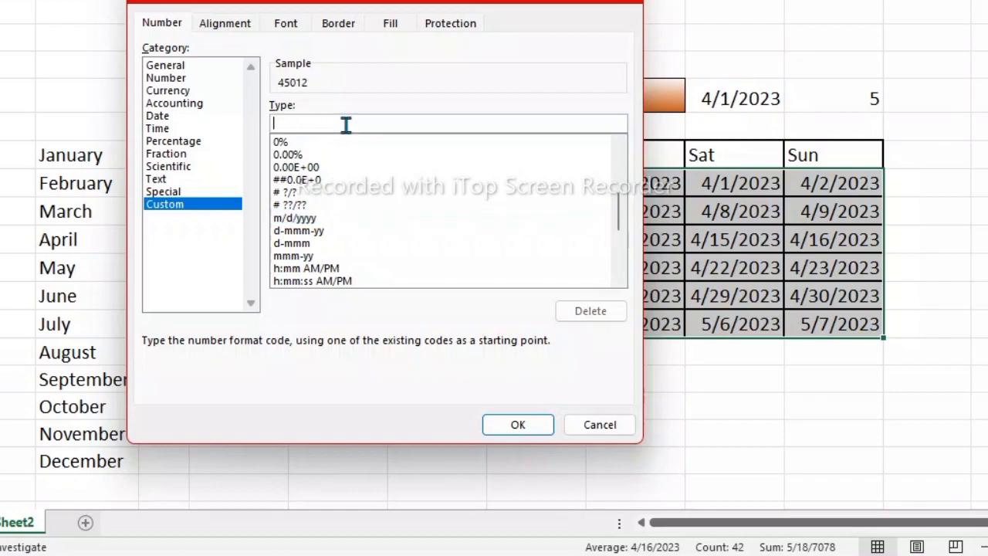
{"action": "type", "text": "dd"}
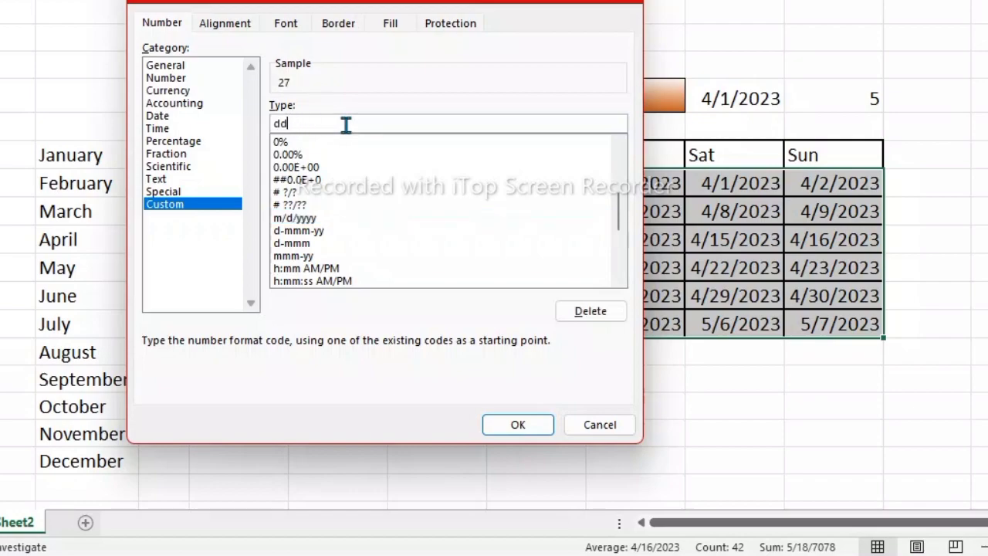
{"action": "key", "text": "Return"}
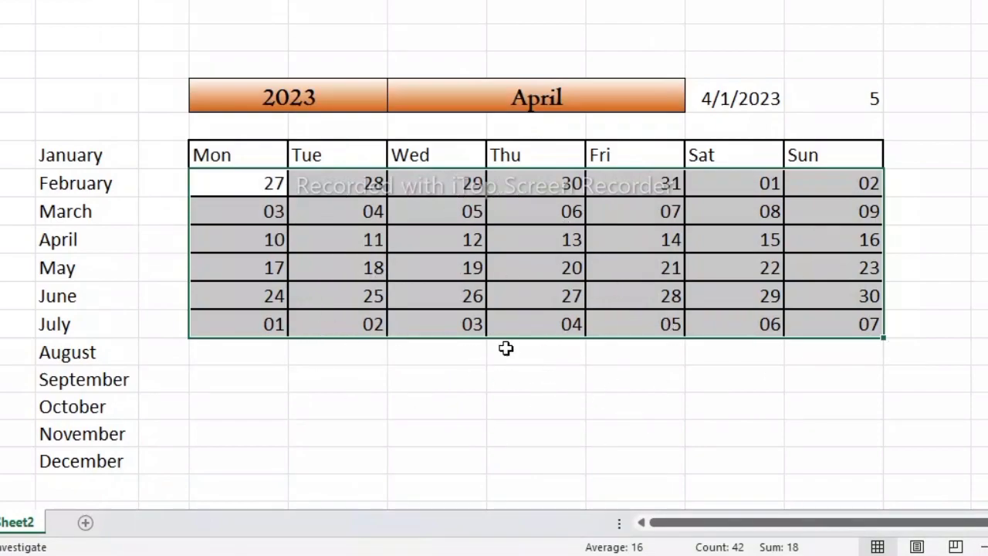
{"action": "left_click", "coordinate": [471, 425]}
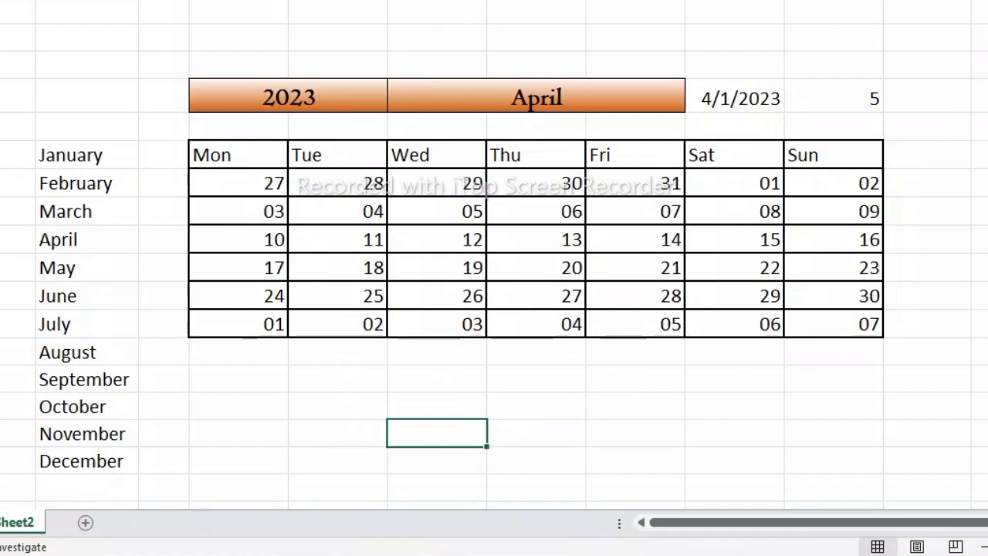
{"action": "left_click_drag", "start_coordinate": [7, 154], "coordinate": [7, 240]}
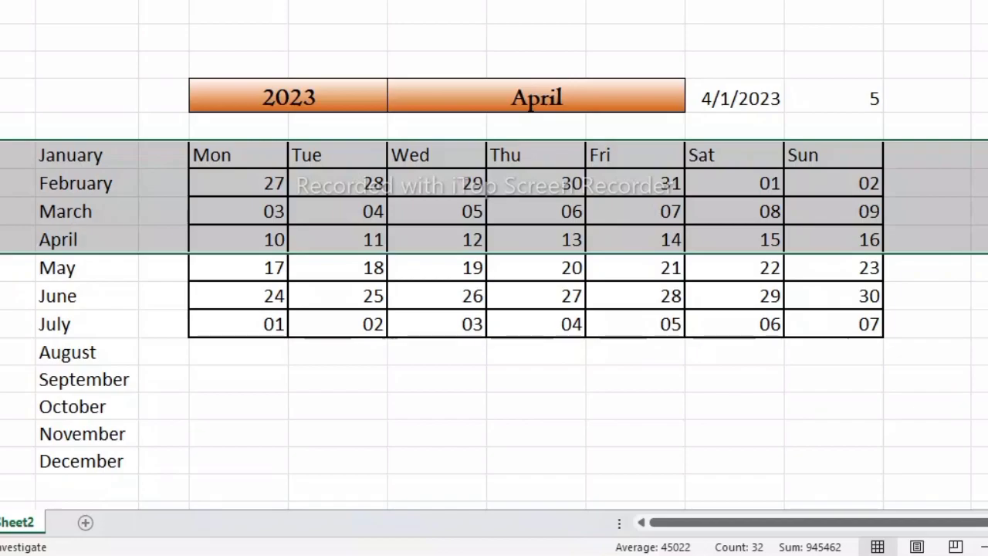
- Set the height of calendar week rows 10–15 to 24
{"action": "left_click_drag", "start_coordinate": [7, 182], "coordinate": [20, 363]}
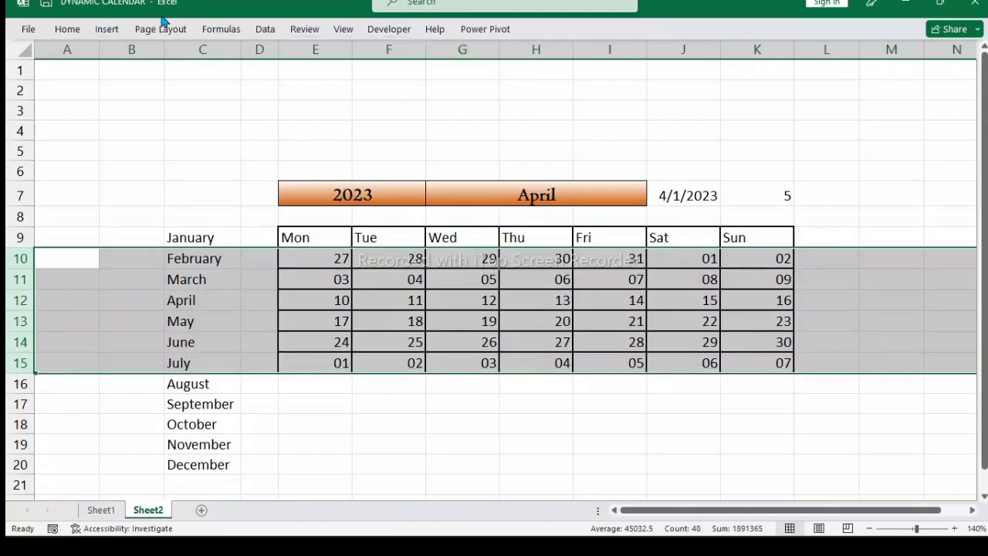
{"action": "left_click", "coordinate": [66, 30]}
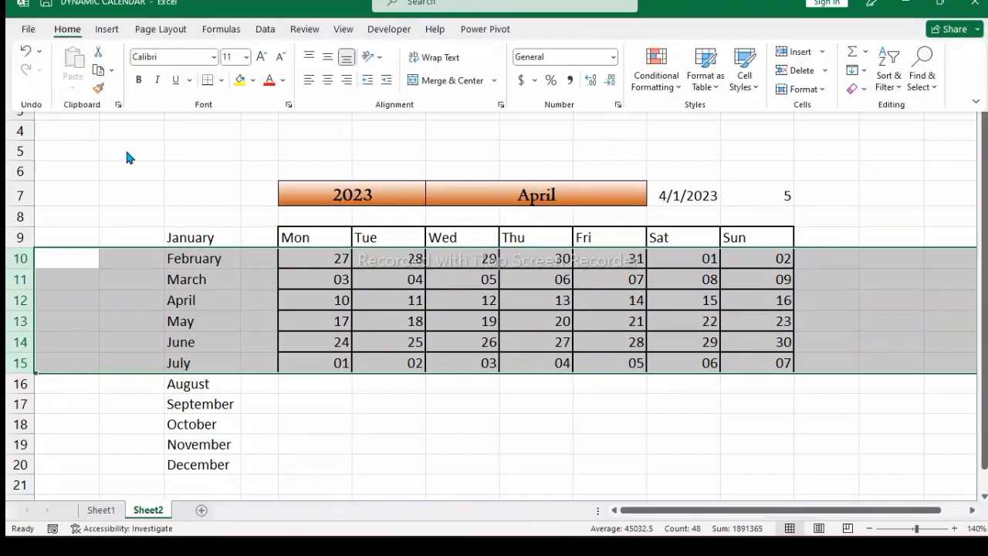
{"action": "left_click", "coordinate": [823, 90]}
{"action": "left_click", "coordinate": [839, 130]}
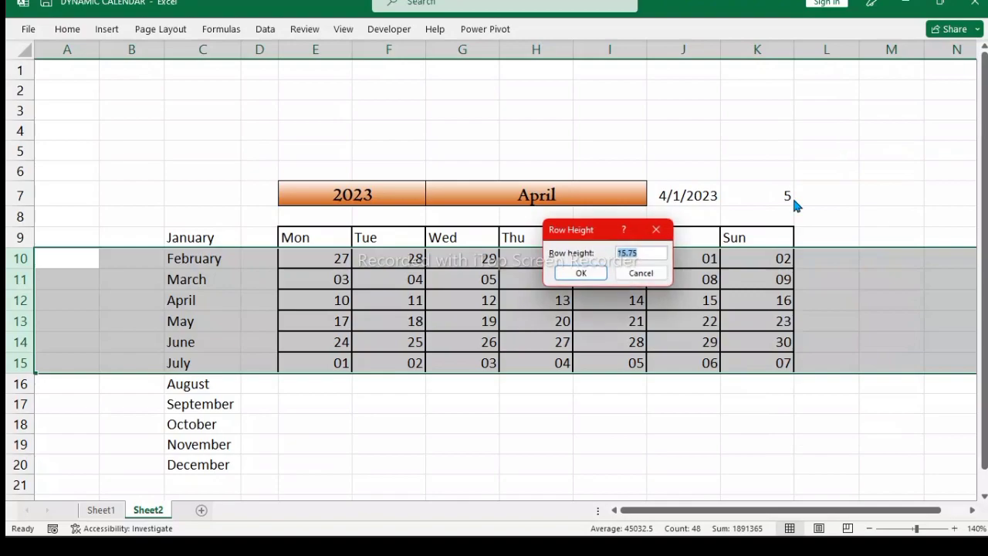
{"action": "left_click", "coordinate": [647, 255]}
{"action": "key", "text": "BackSpace"}
{"action": "key", "text": "BackSpace"}
{"action": "key", "text": "BackSpace"}
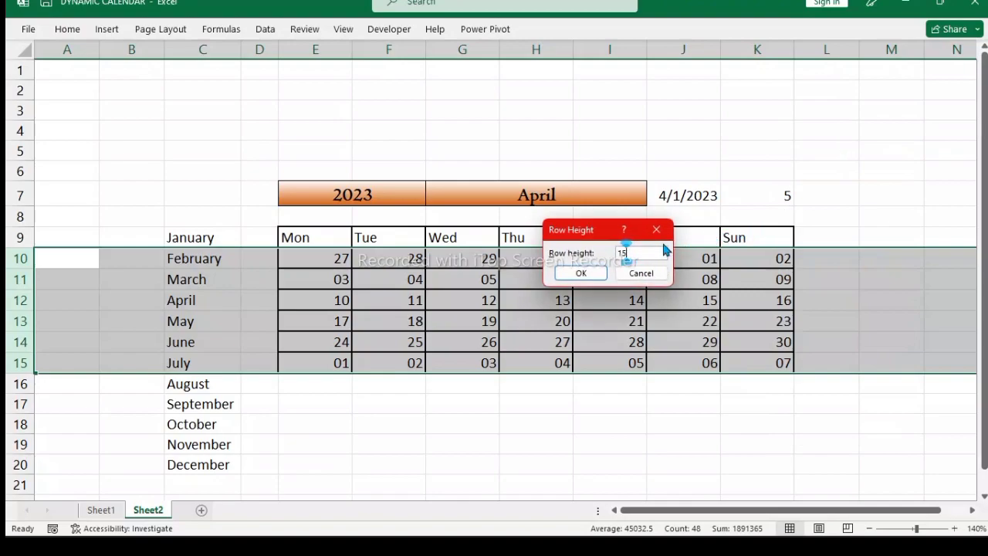
{"action": "key", "text": "BackSpace"}
{"action": "key", "text": "Return"}
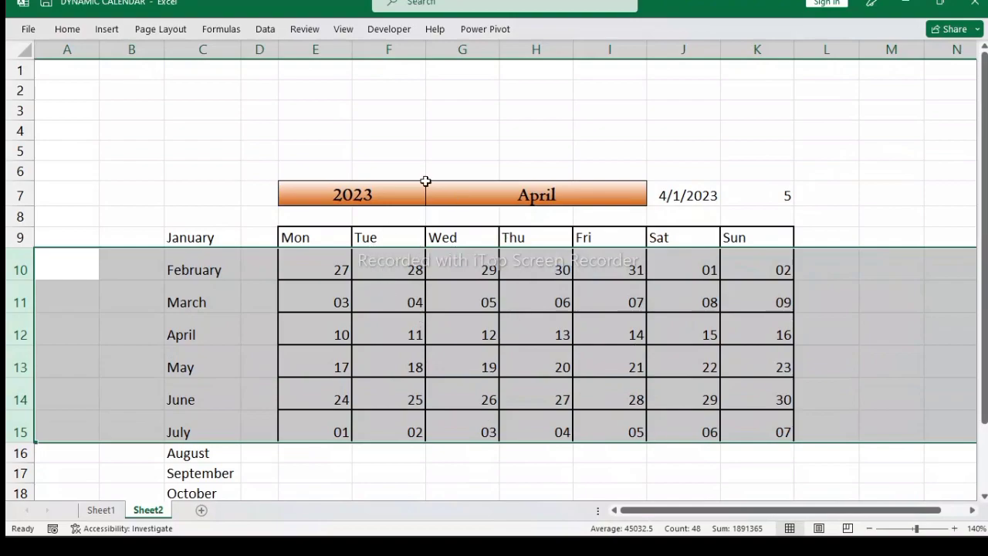
{"action": "left_click", "coordinate": [275, 175]}
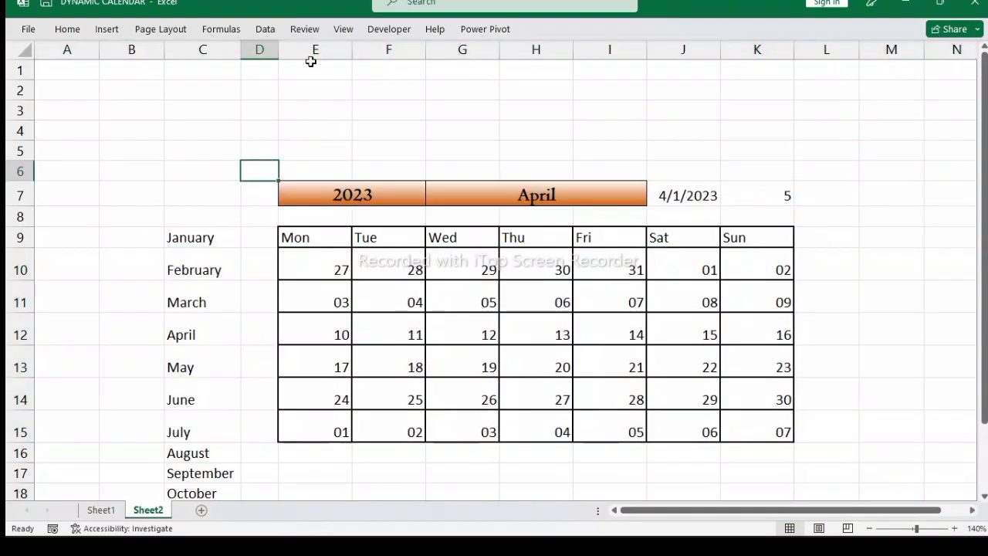
- Set columns E through K to a width of 8.45
{"action": "left_click_drag", "start_coordinate": [313, 49], "coordinate": [768, 64]}
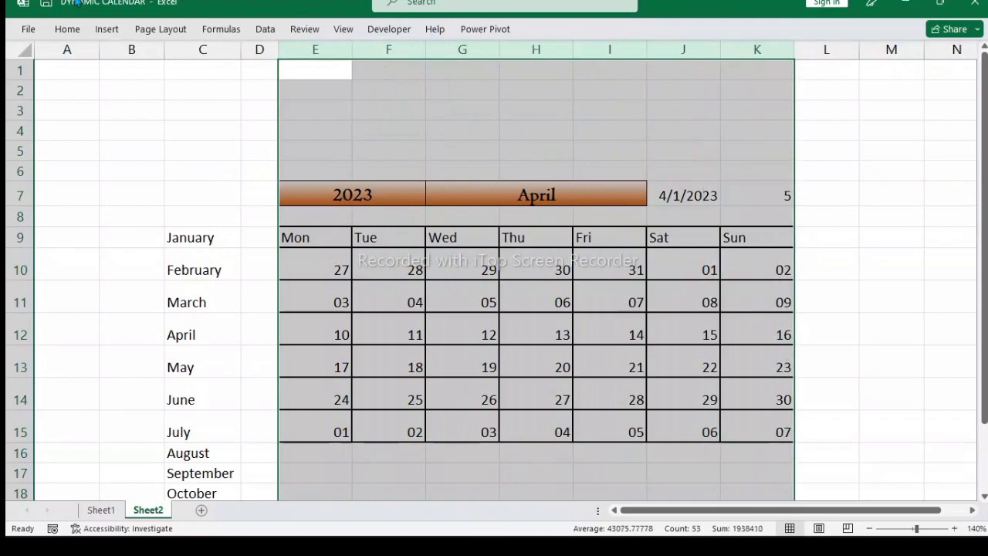
{"action": "left_click", "coordinate": [75, 31]}
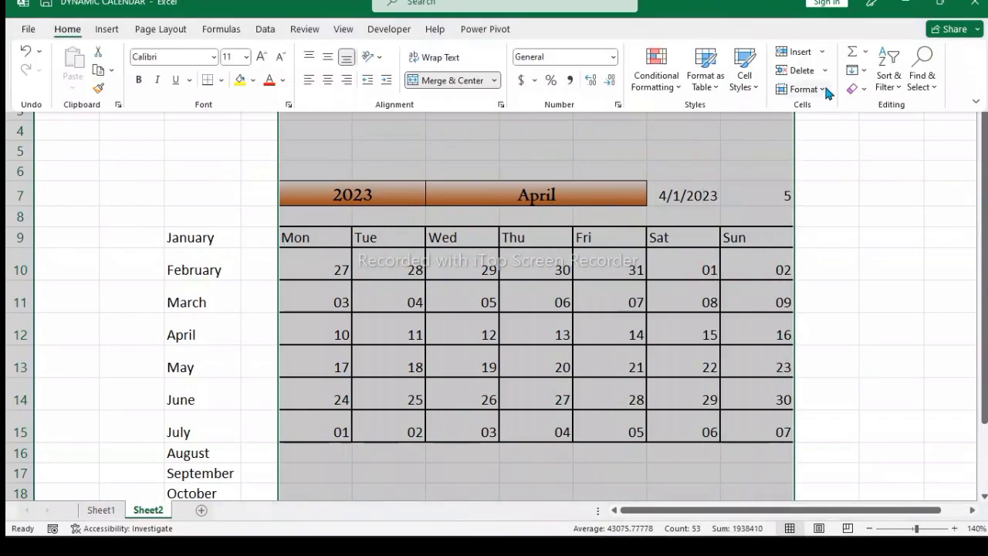
{"action": "left_click", "coordinate": [826, 89]}
{"action": "left_click", "coordinate": [818, 172]}
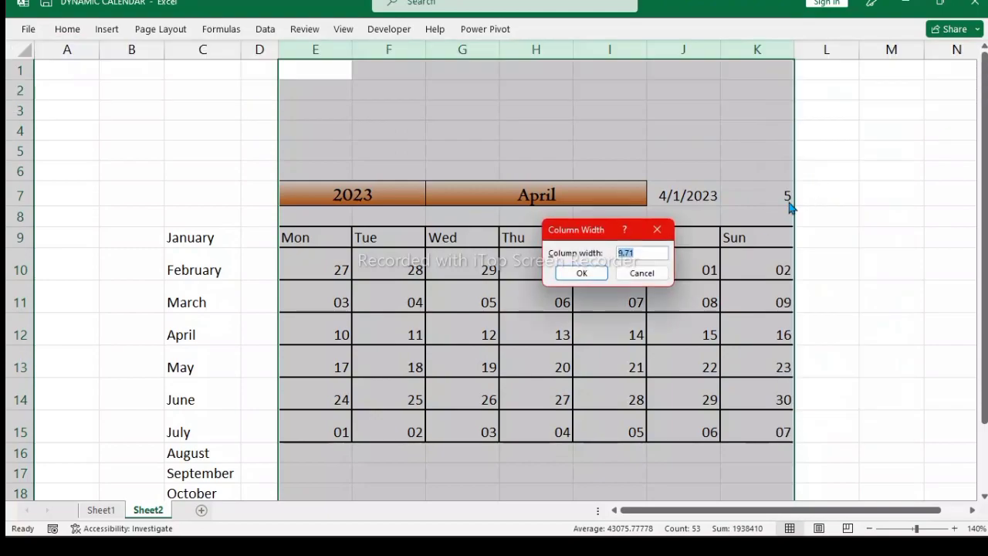
{"action": "left_click", "coordinate": [640, 251]}
{"action": "key", "text": "BackSpace"}
{"action": "key", "text": "BackSpace"}
{"action": "key", "text": "BackSpace"}
{"action": "key", "text": "BackSpace"}
{"action": "type", "text": "8.45"}
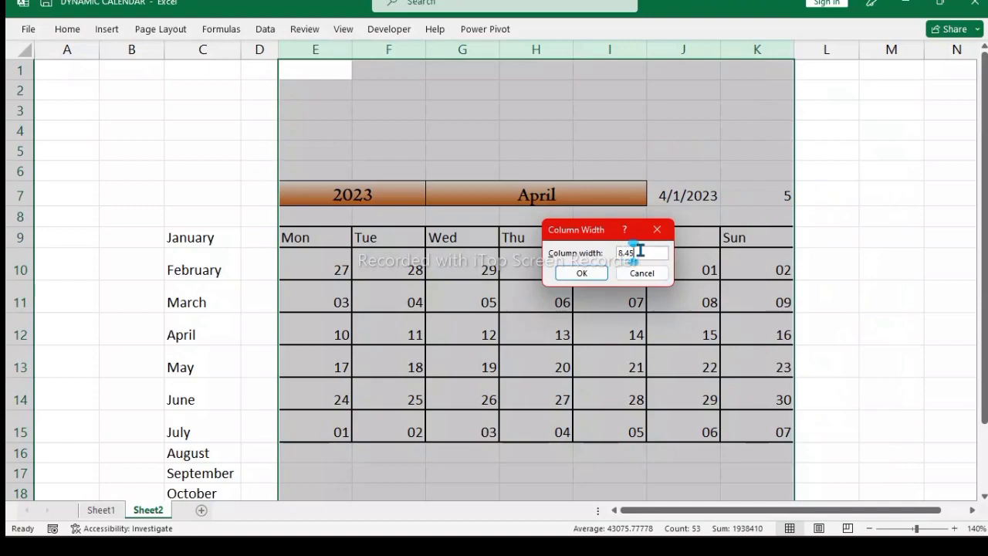
{"action": "left_click", "coordinate": [581, 273]}
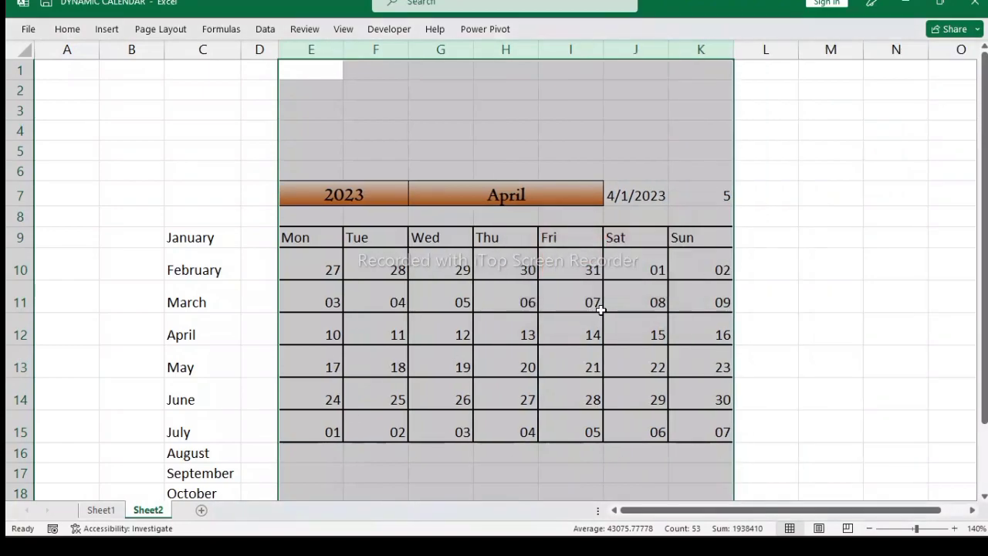
{"action": "left_click", "coordinate": [824, 287]}
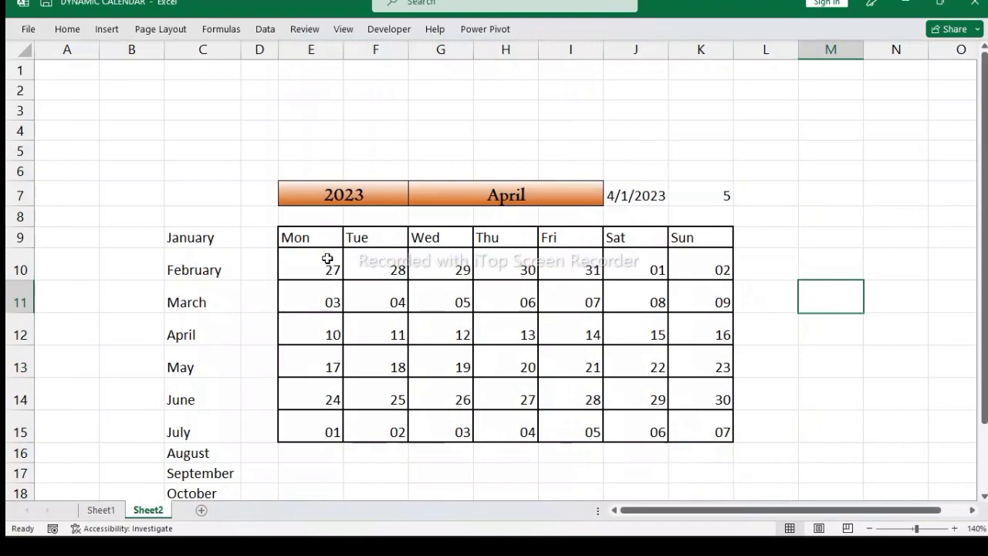
- Centre E9:K15 horizontally and vertically and make it bold
{"action": "left_click_drag", "start_coordinate": [319, 233], "coordinate": [701, 425]}
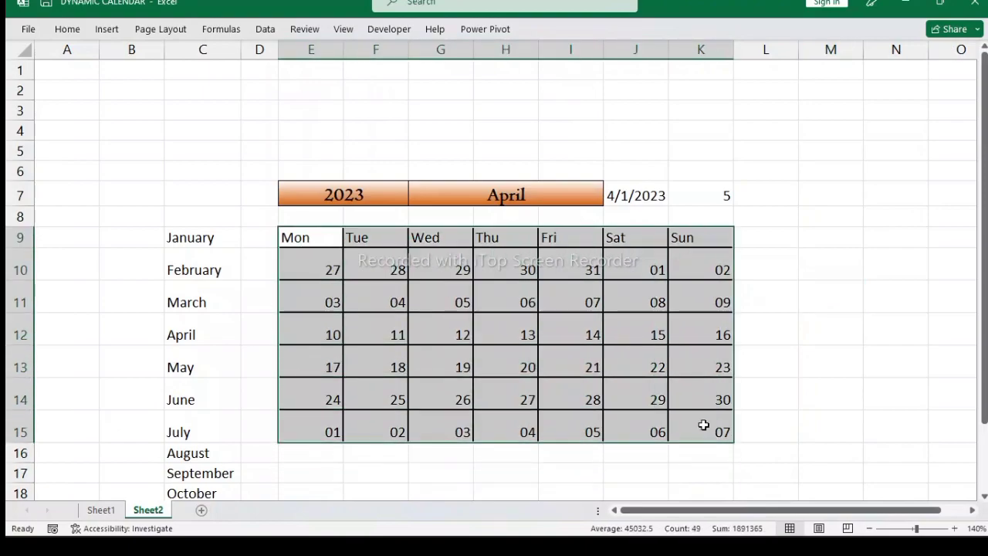
{"action": "left_click", "coordinate": [67, 30]}
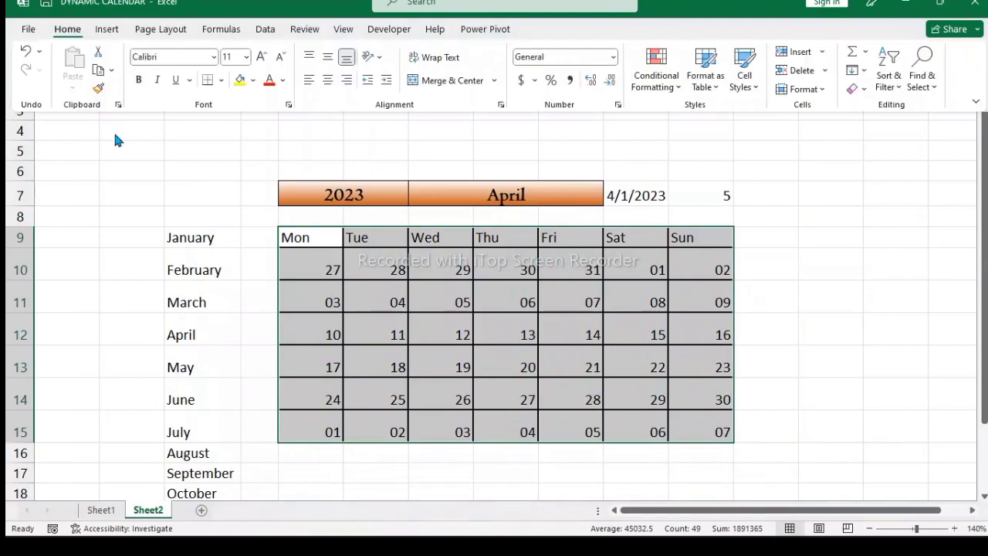
{"action": "left_click", "coordinate": [325, 82]}
{"action": "left_click", "coordinate": [327, 60]}
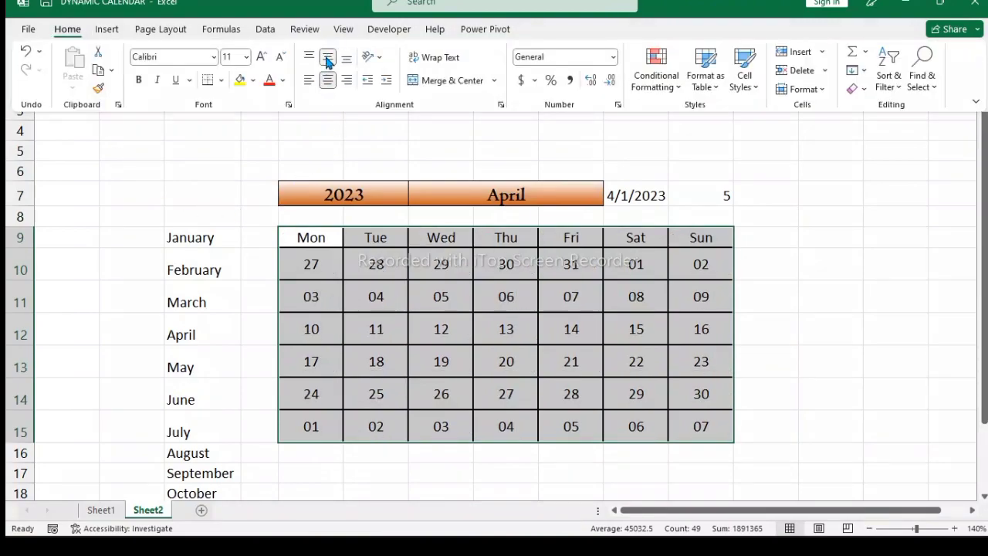
{"action": "left_click", "coordinate": [135, 83]}
{"action": "left_click", "coordinate": [166, 168]}
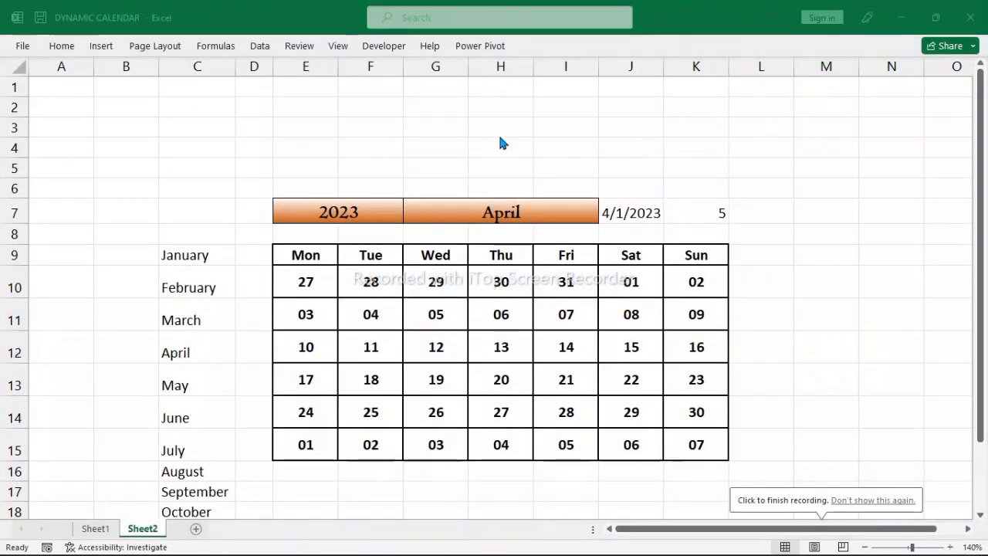
- Set the date numbers in E10:K15 to the Britannic Bold font
{"action": "left_click_drag", "start_coordinate": [306, 289], "coordinate": [701, 441]}
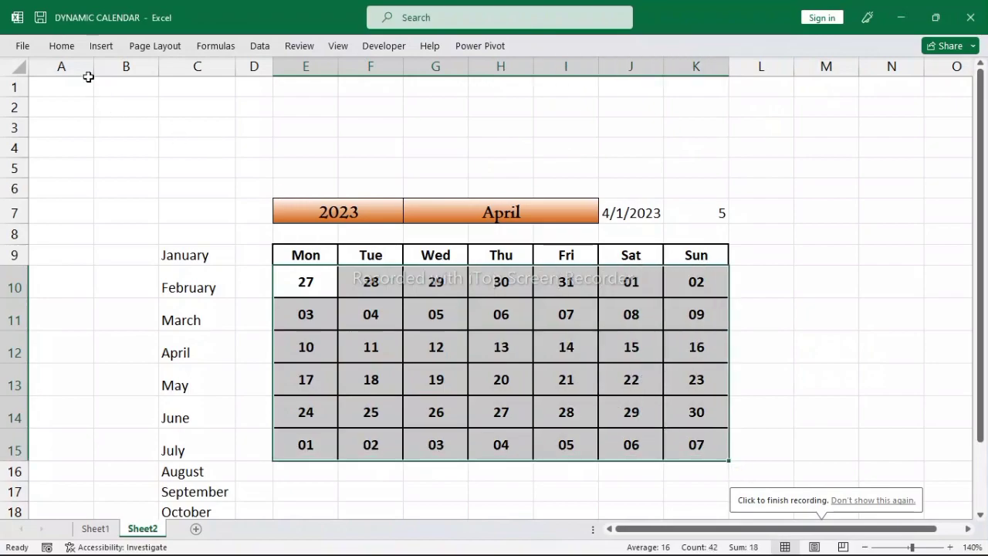
{"action": "left_click", "coordinate": [64, 48]}
{"action": "left_click", "coordinate": [162, 78]}
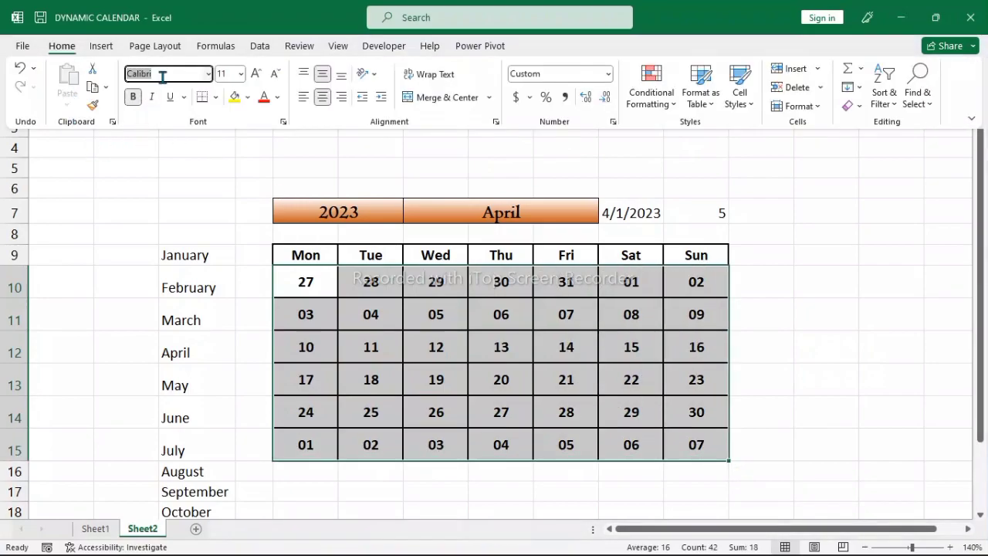
{"action": "key", "text": "BackSpace"}
{"action": "type", "text": "B"}
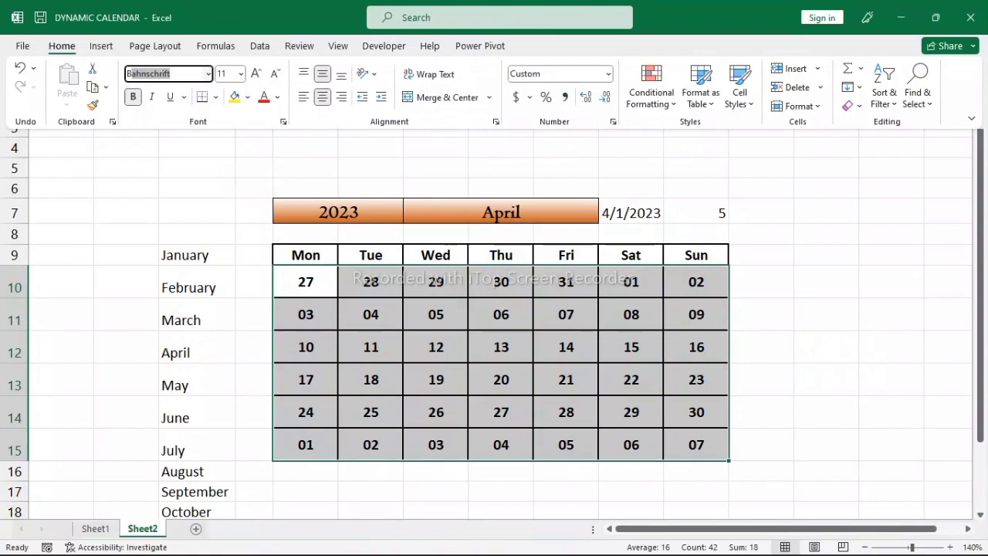
{"action": "type", "text": "r"}
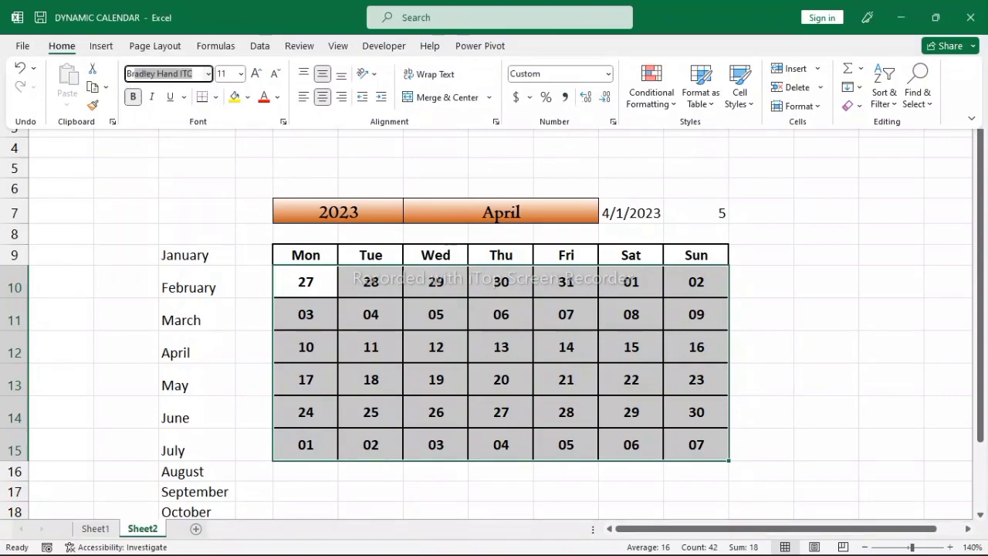
{"action": "type", "text": "itannic Bold"}
{"action": "key", "text": "Return"}
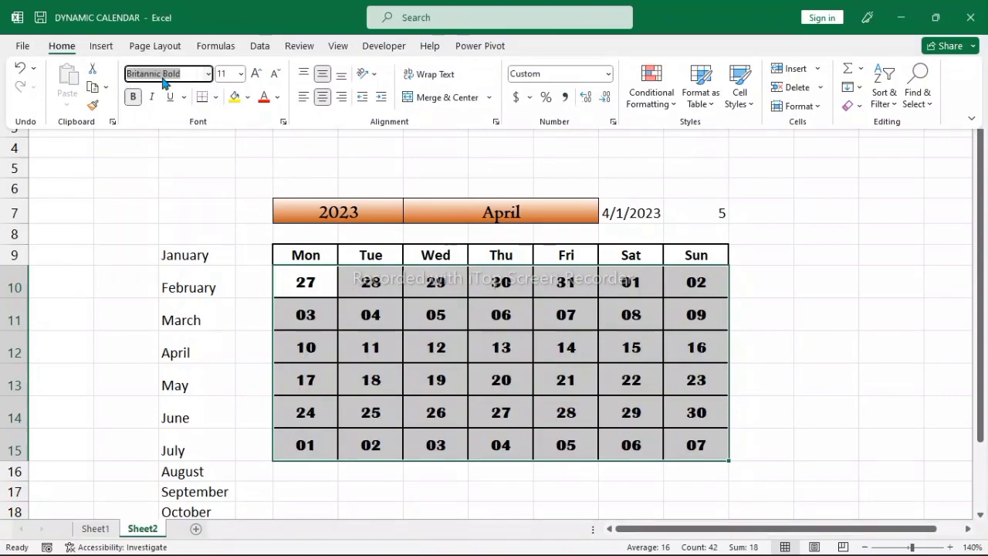
{"action": "key", "text": "ctrl+F1"}
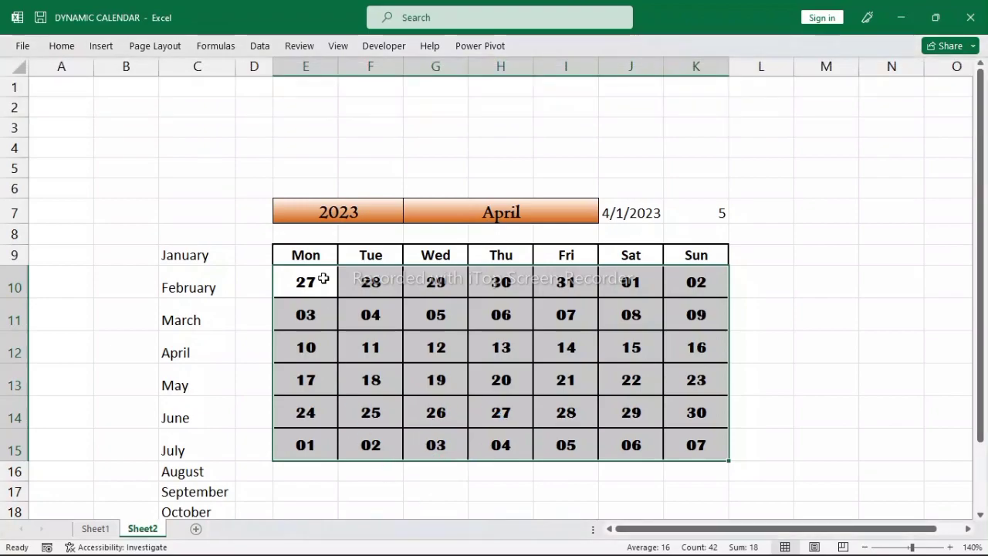
- Set the Mon–Sun headers to Copperplate Gothic and make row 9 taller
{"action": "left_click_drag", "start_coordinate": [313, 256], "coordinate": [680, 251]}
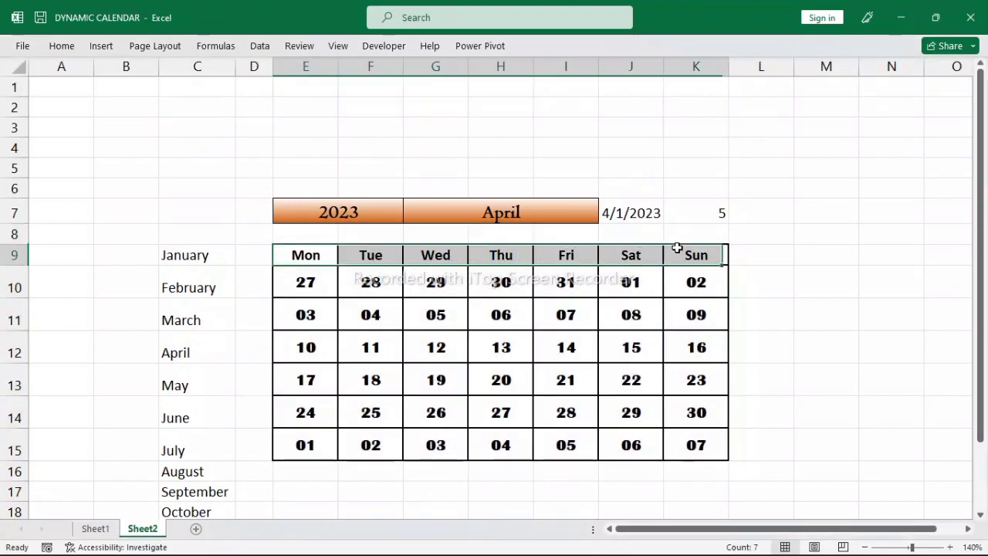
{"action": "left_click", "coordinate": [62, 47]}
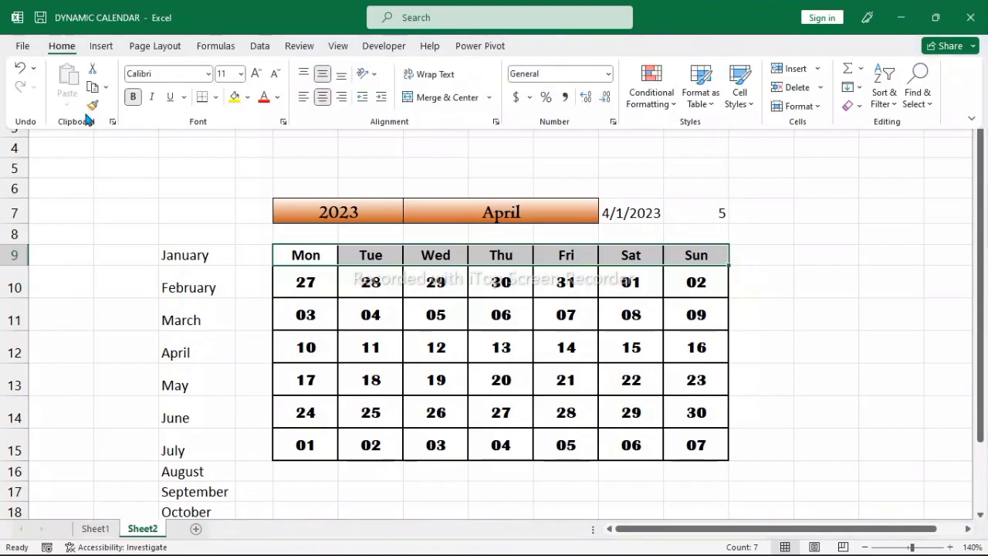
{"action": "left_click", "coordinate": [174, 74]}
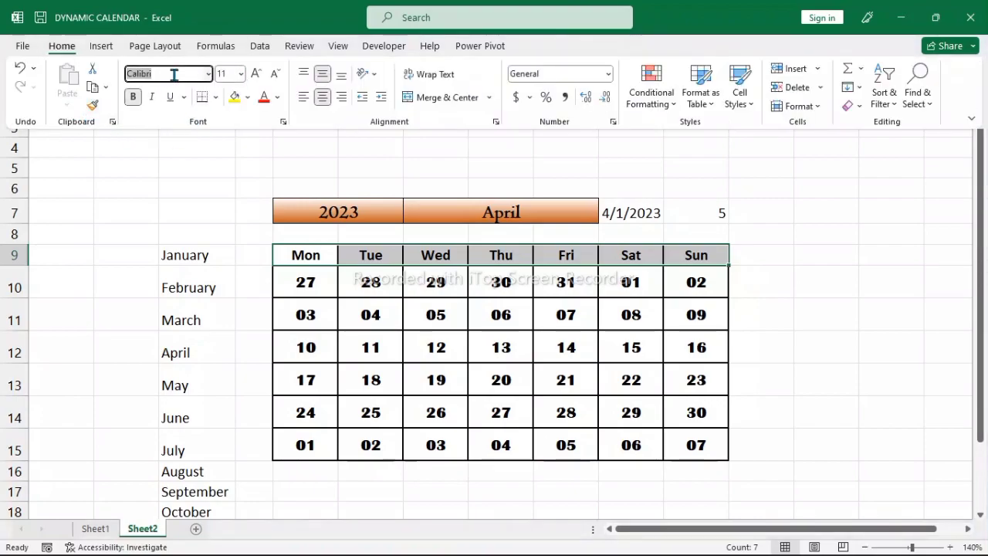
{"action": "type", "text": "Co"}
{"action": "type", "text": "pperplate Gothic"}
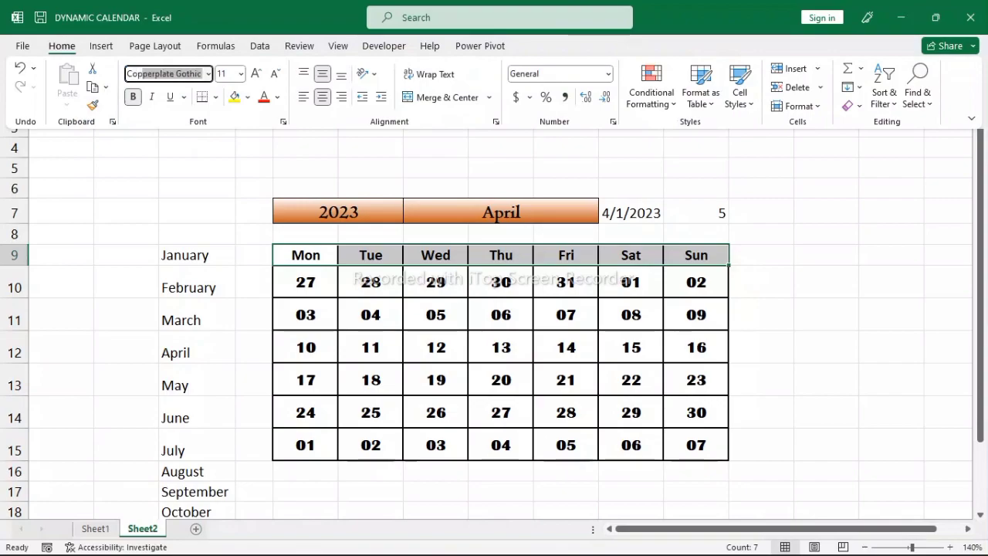
{"action": "key", "text": "Return"}
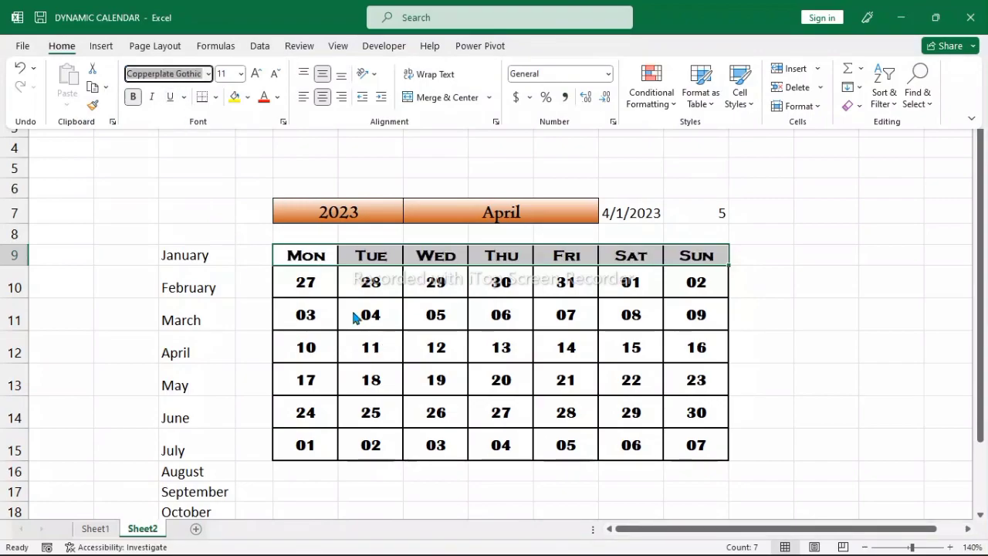
{"action": "left_click_drag", "start_coordinate": [26, 268], "coordinate": [27, 276]}
{"action": "left_click", "coordinate": [871, 369]}
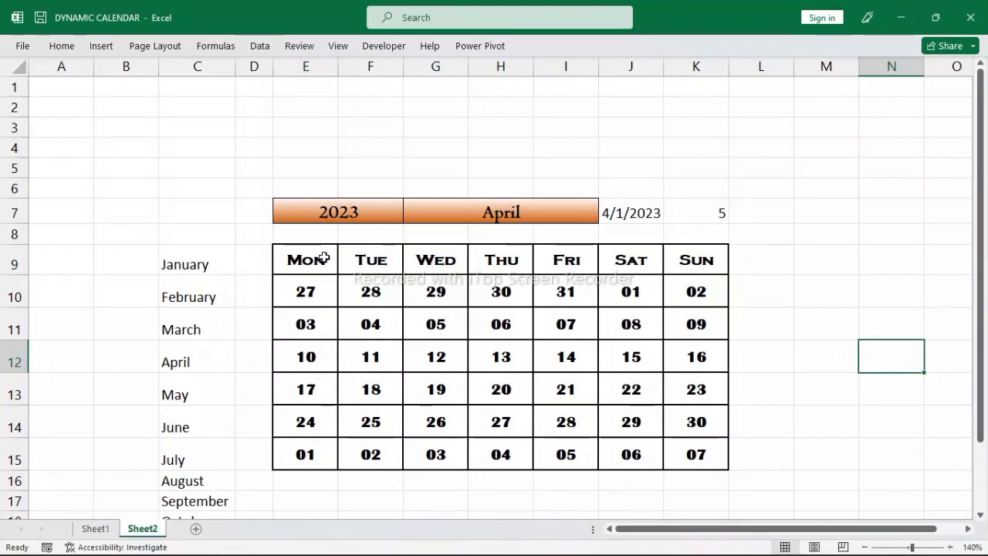
- Give the header row E9:K9 a red fill and white font colour
{"action": "left_click_drag", "start_coordinate": [324, 259], "coordinate": [684, 259]}
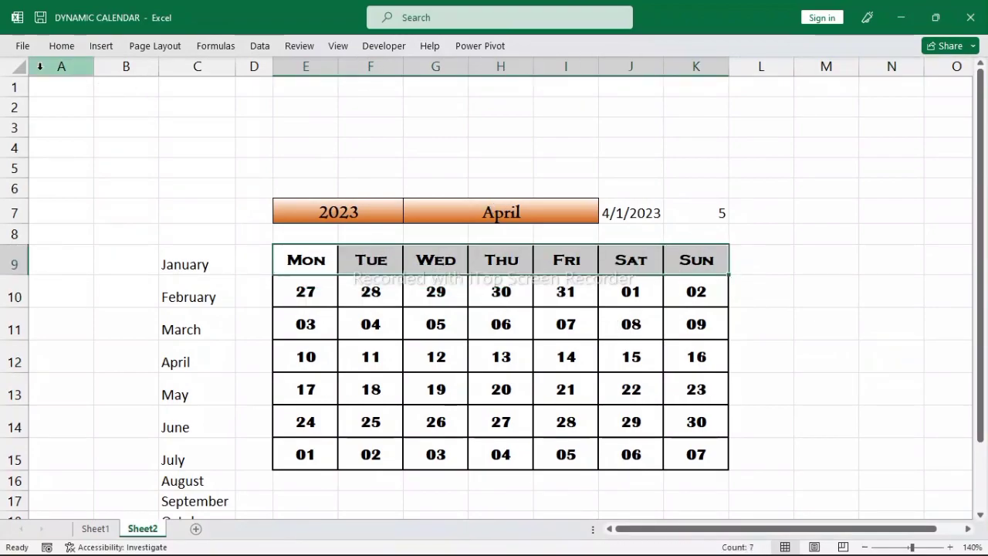
{"action": "left_click", "coordinate": [60, 48]}
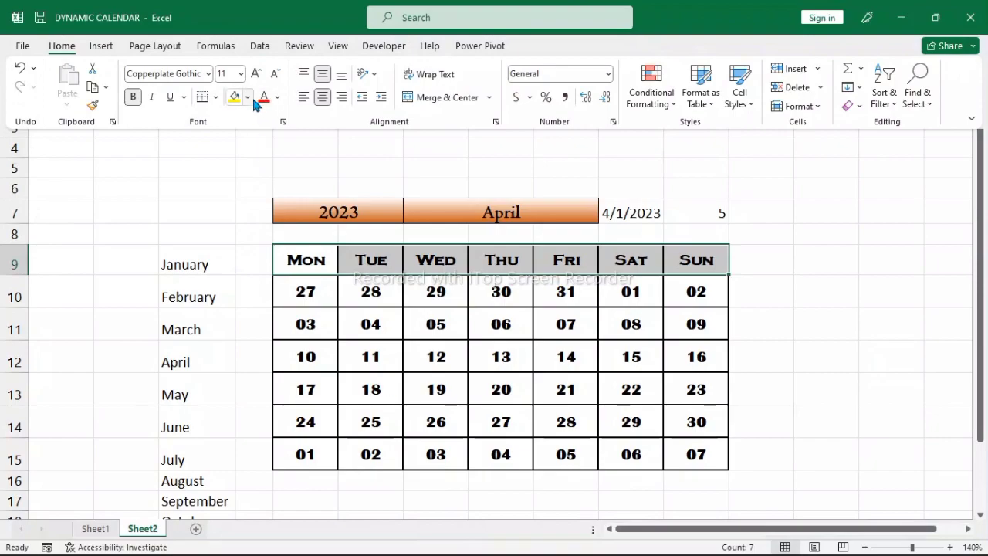
{"action": "left_click", "coordinate": [248, 97]}
{"action": "left_click", "coordinate": [245, 233]}
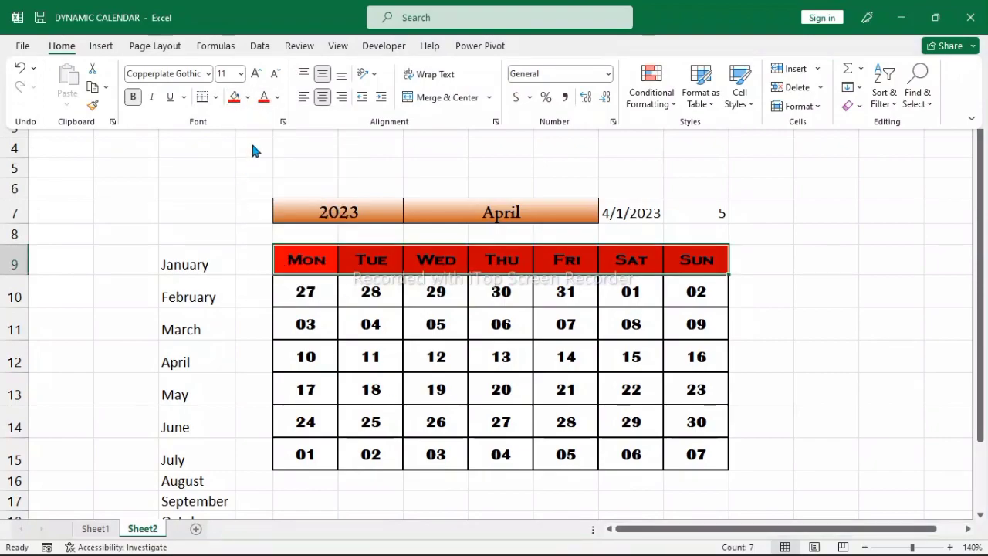
{"action": "left_click", "coordinate": [277, 98]}
{"action": "left_click", "coordinate": [263, 160]}
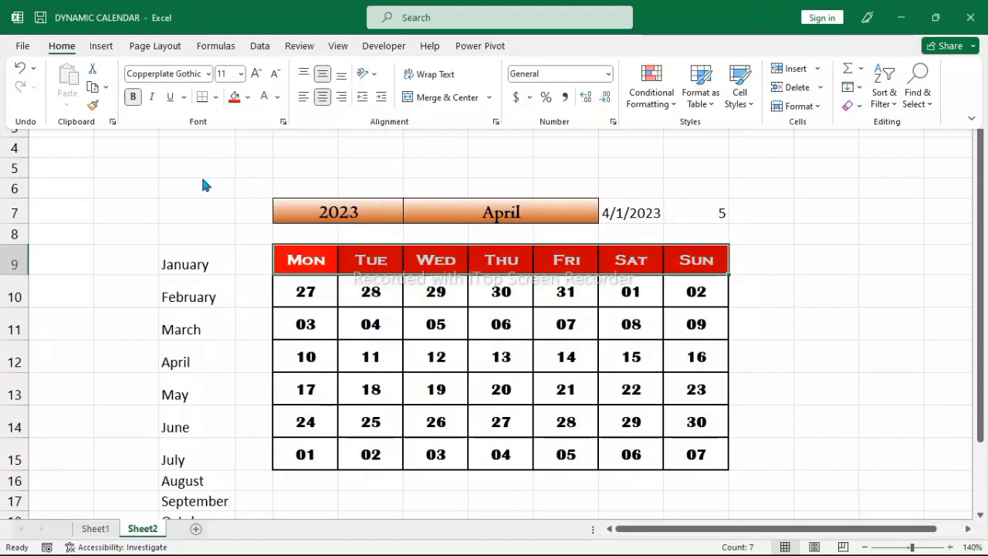
{"action": "key", "text": "ctrl+F1"}
{"action": "left_click", "coordinate": [198, 187]}
{"action": "left_click", "coordinate": [324, 288]}
- Remove the grey fill from the date grid E10:K15
{"action": "left_click_drag", "start_coordinate": [325, 288], "coordinate": [691, 452]}
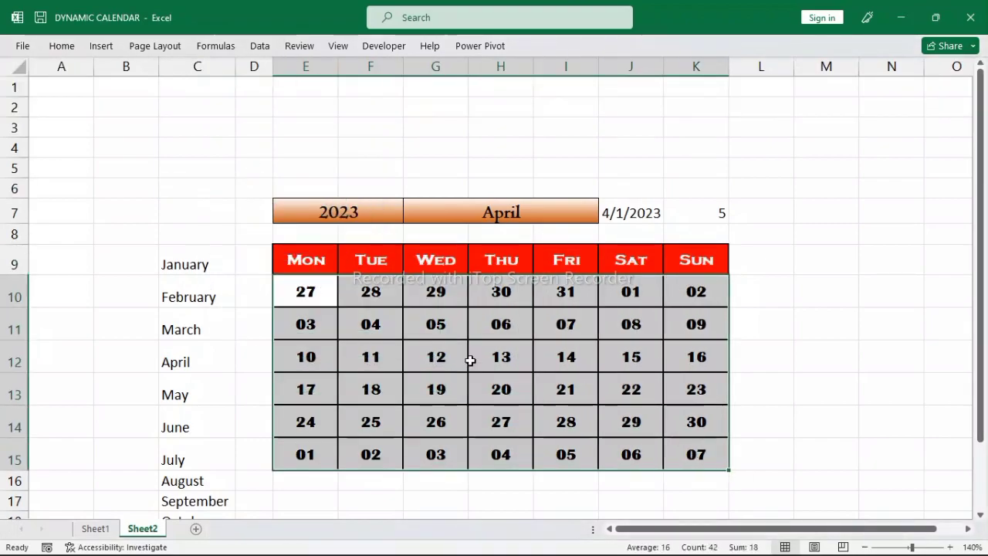
{"action": "left_click", "coordinate": [60, 47]}
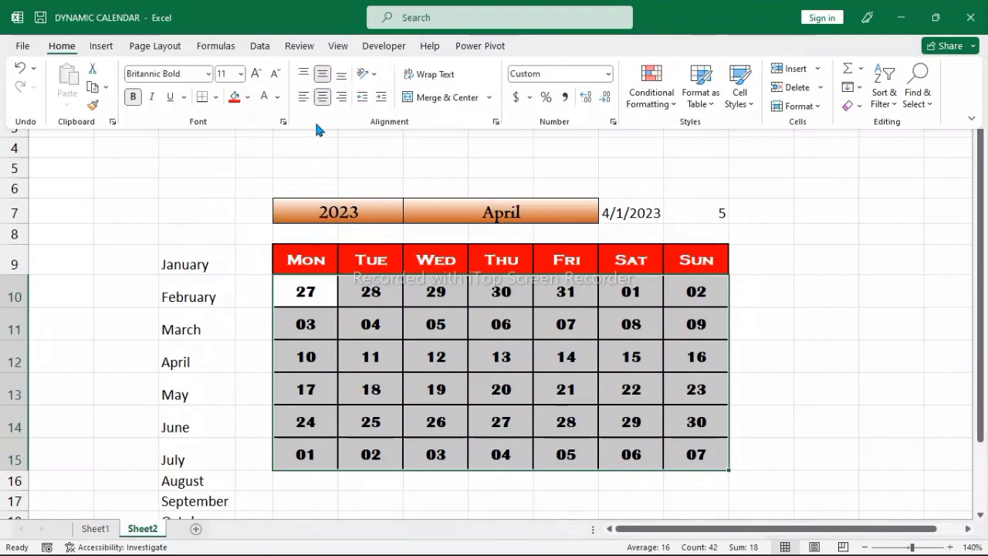
{"action": "left_click", "coordinate": [247, 96]}
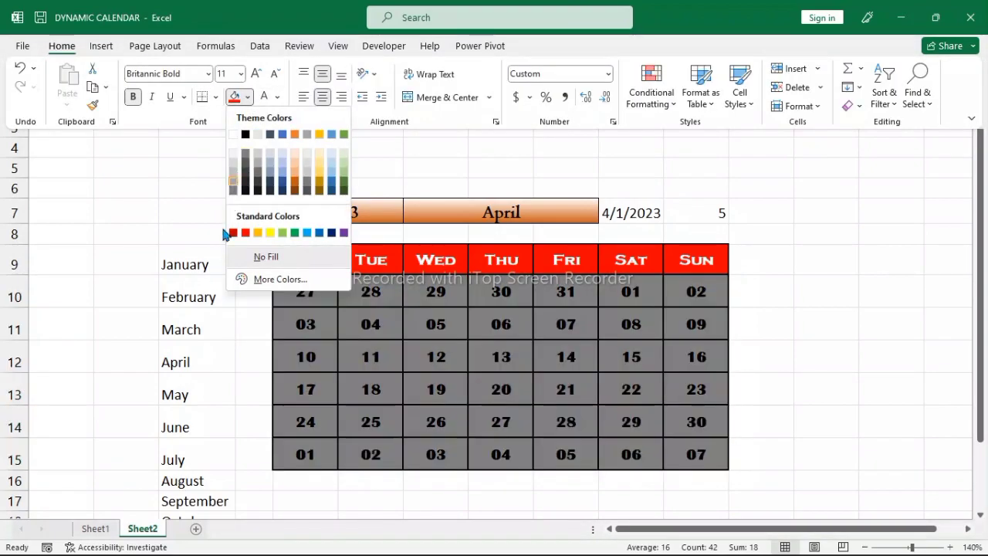
{"action": "left_click", "coordinate": [237, 135]}
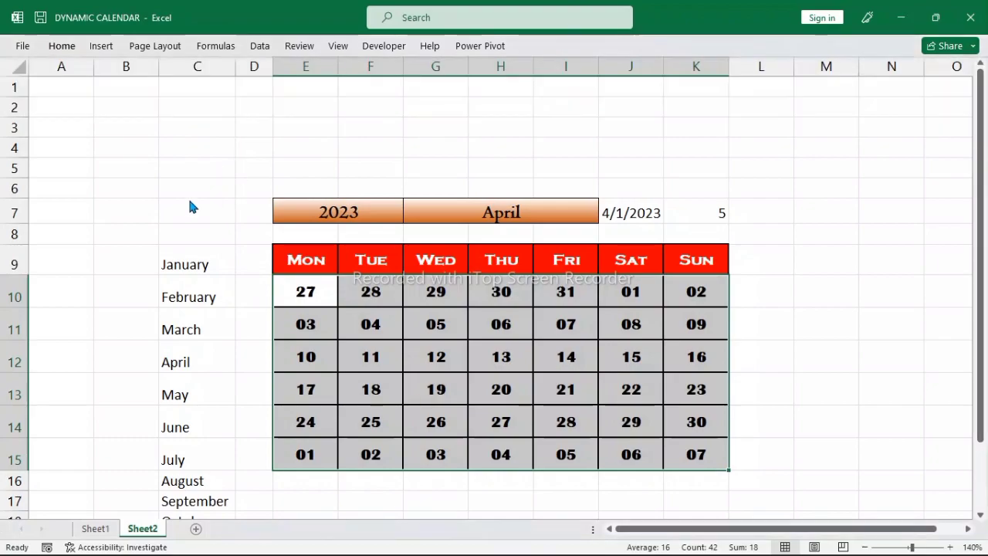
{"action": "left_click", "coordinate": [189, 207]}
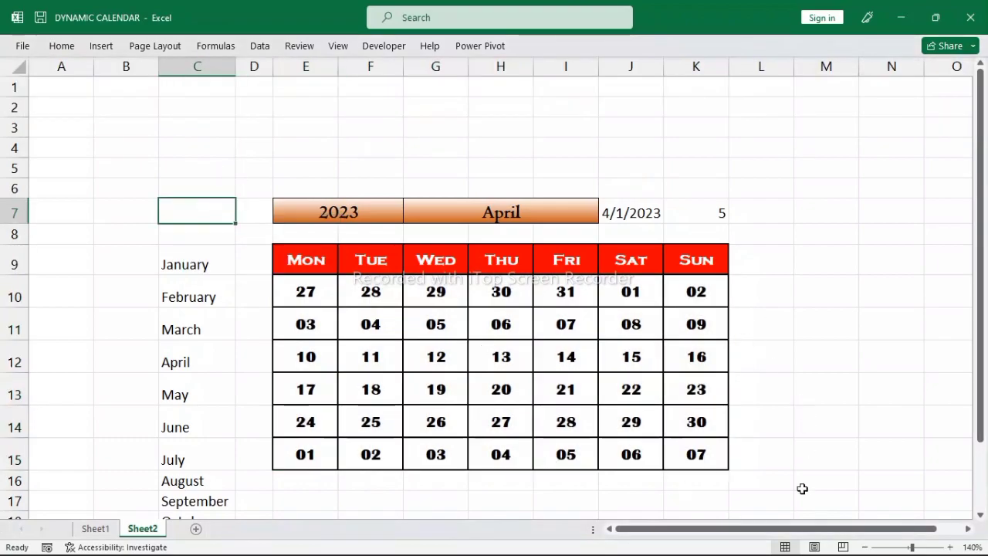
{"action": "left_click", "coordinate": [826, 330]}
{"action": "scroll", "coordinate": [826, 329], "scroll_direction": "down", "scroll_amount": 1}
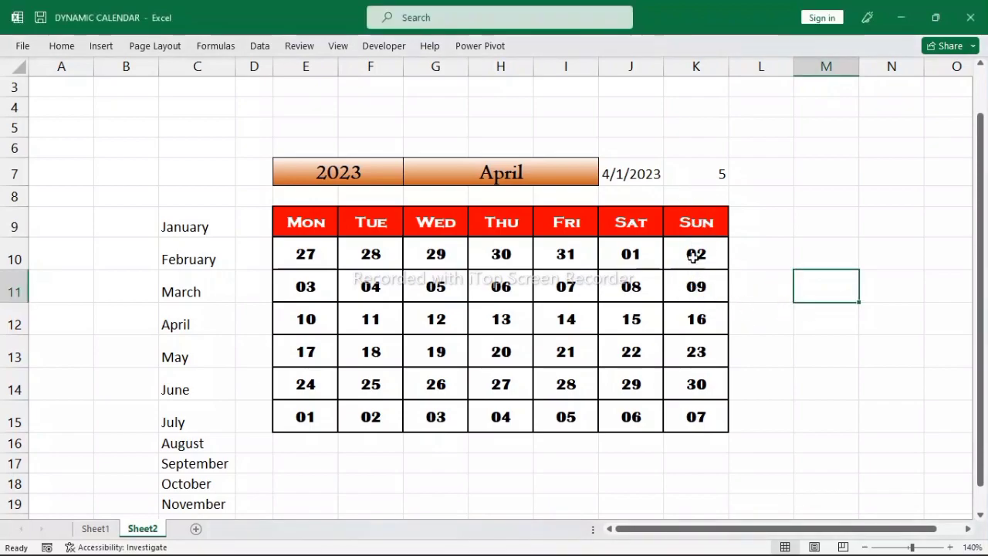
- Colour the Sunday dates in column K red
{"action": "left_click_drag", "start_coordinate": [692, 254], "coordinate": [684, 412]}
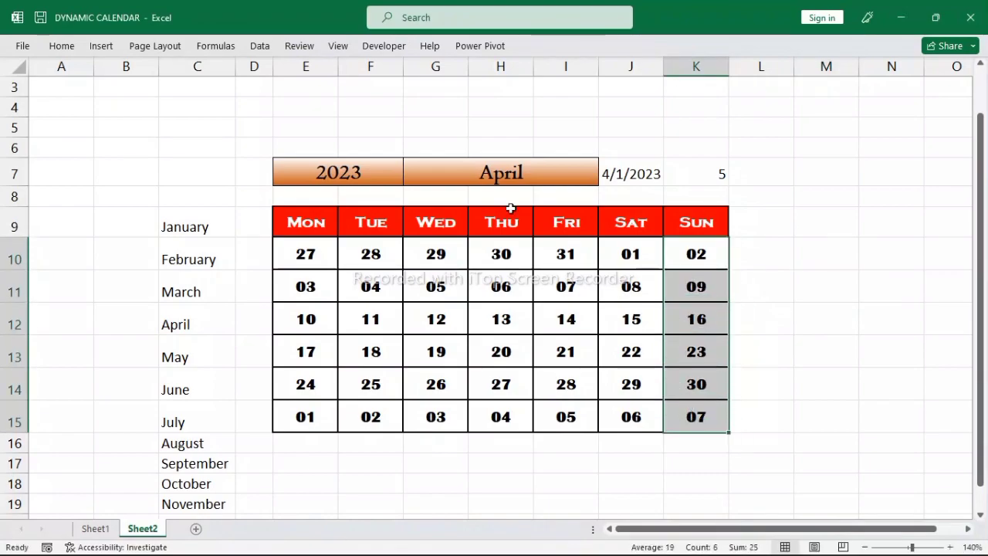
{"action": "left_click", "coordinate": [57, 48]}
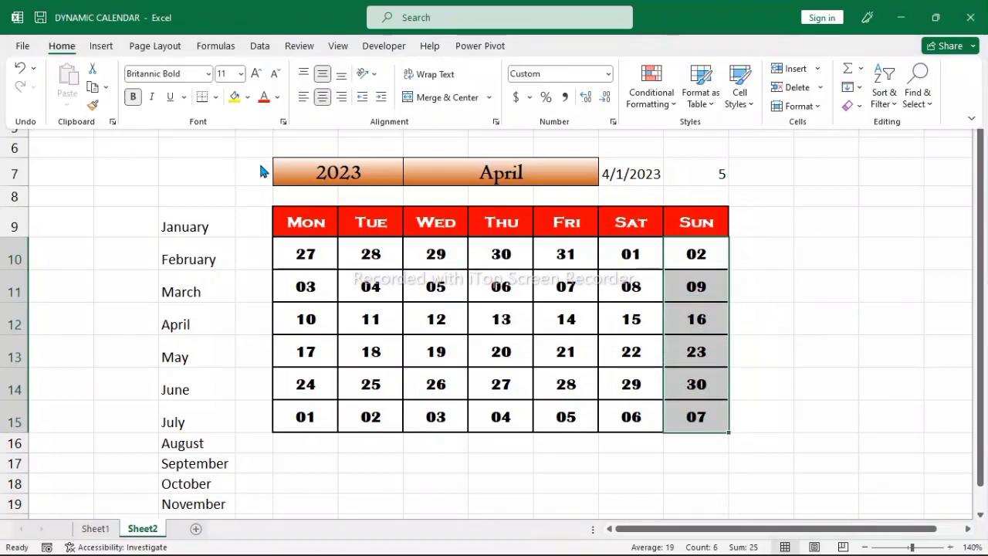
{"action": "left_click", "coordinate": [263, 99]}
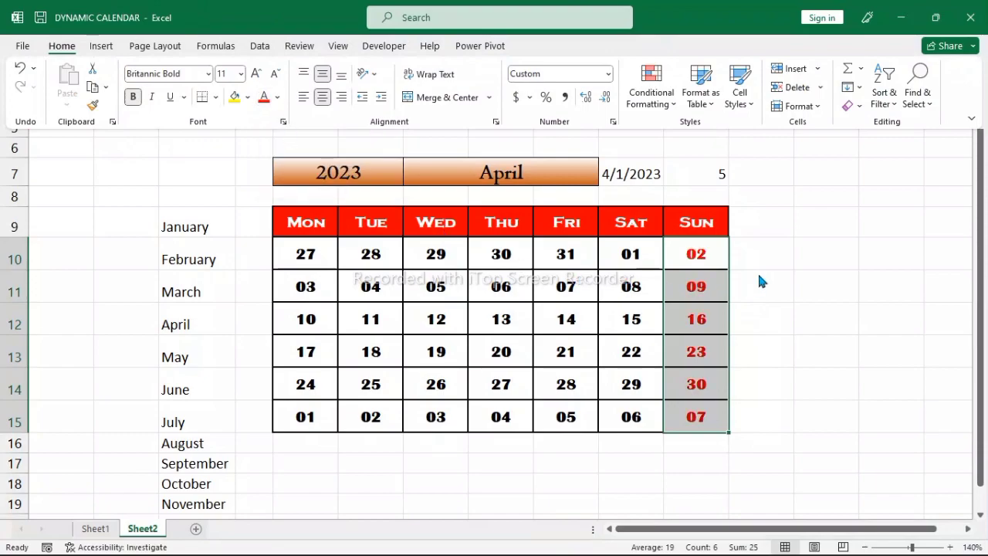
{"action": "left_click", "coordinate": [805, 292]}
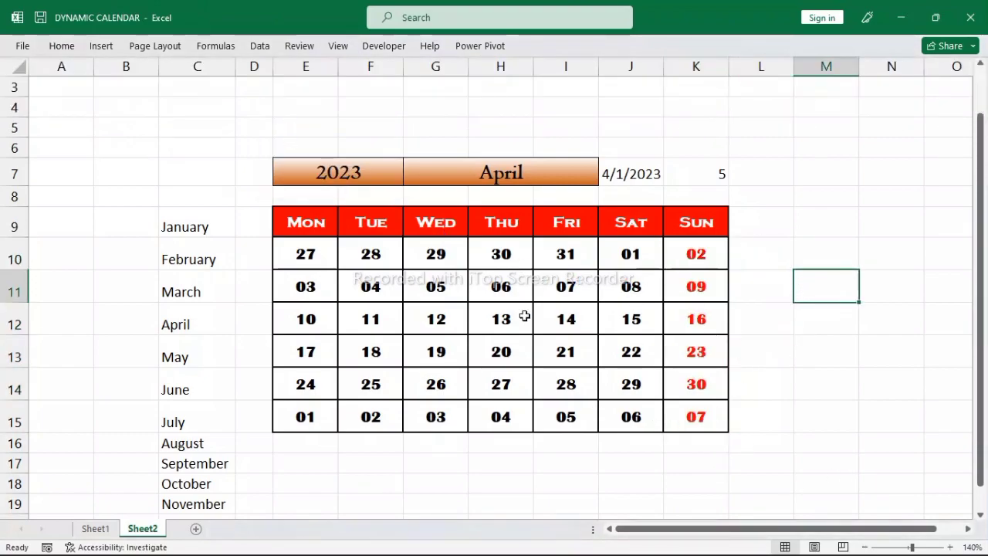
- Fill the calendar's date cells with a light orange theme shade
{"action": "left_click_drag", "start_coordinate": [287, 255], "coordinate": [633, 401]}
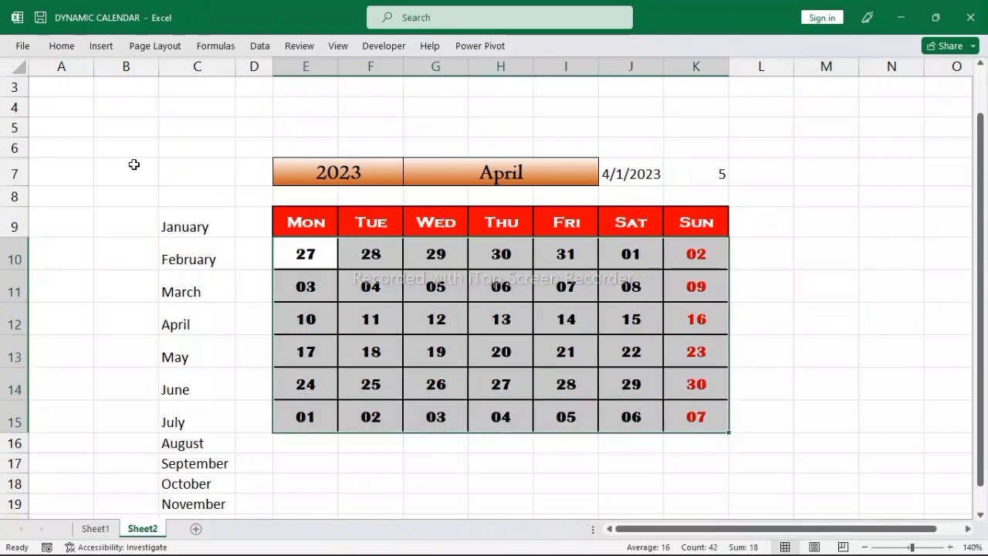
{"action": "left_click", "coordinate": [62, 46]}
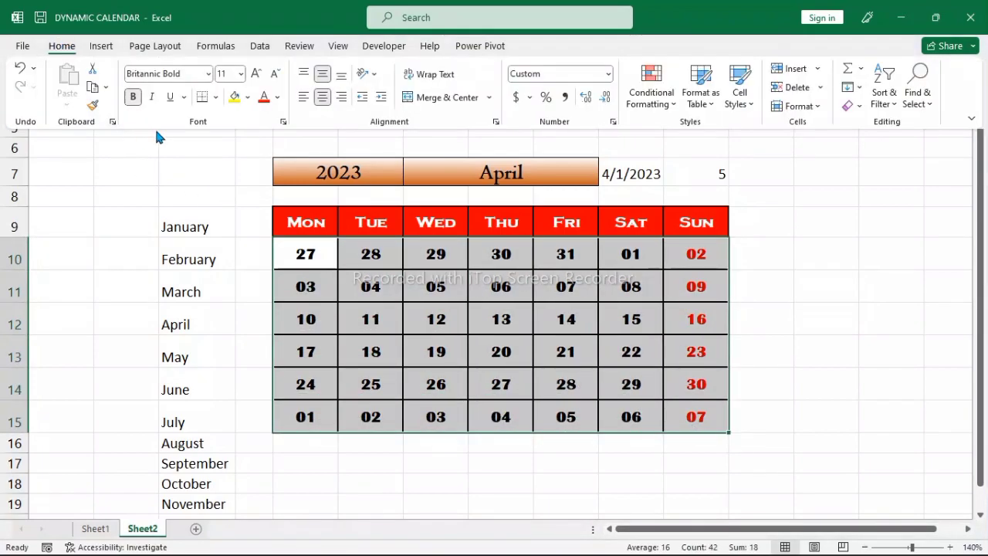
{"action": "left_click", "coordinate": [247, 98]}
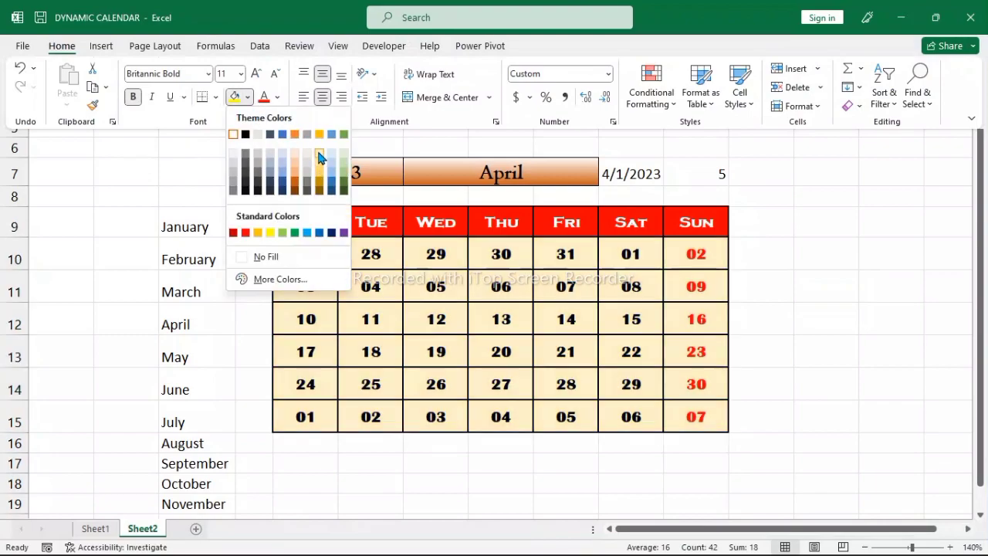
{"action": "left_click", "coordinate": [319, 157]}
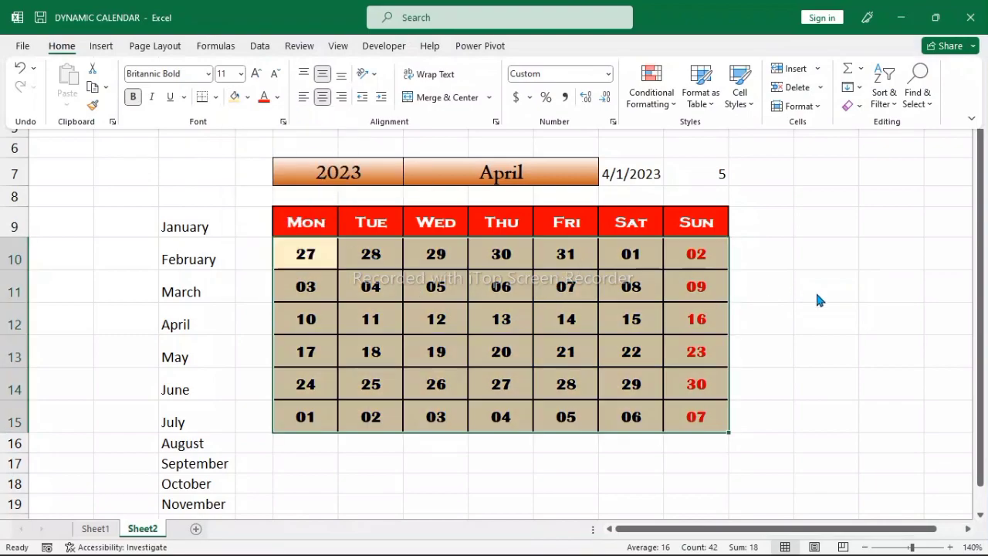
{"action": "left_click", "coordinate": [894, 317]}
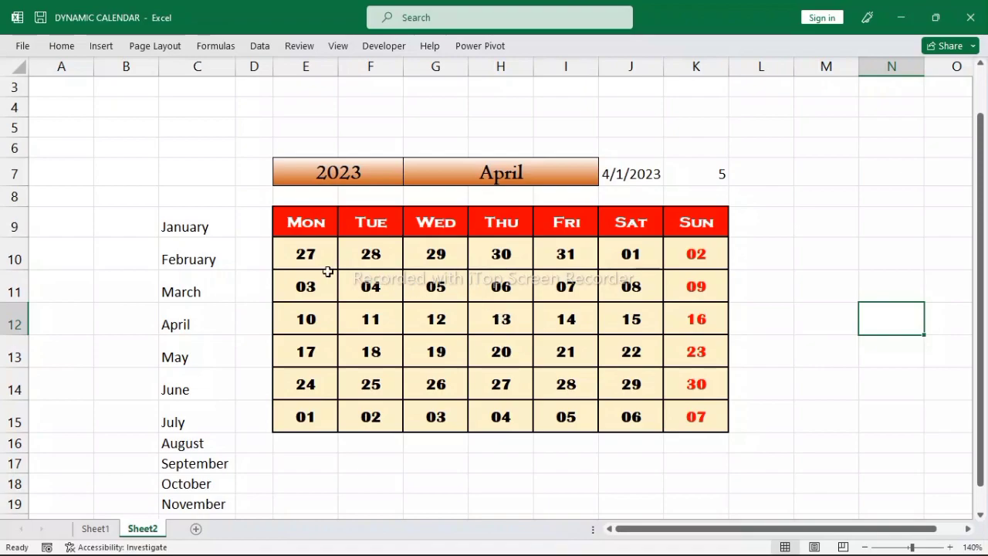
{"action": "mouse_move", "coordinate": [317, 267]}
{"action": "left_mouse_down"}
{"action": "mouse_move", "coordinate": [689, 379]}
{"action": "mouse_move", "coordinate": [695, 413]}
{"action": "left_mouse_up"}
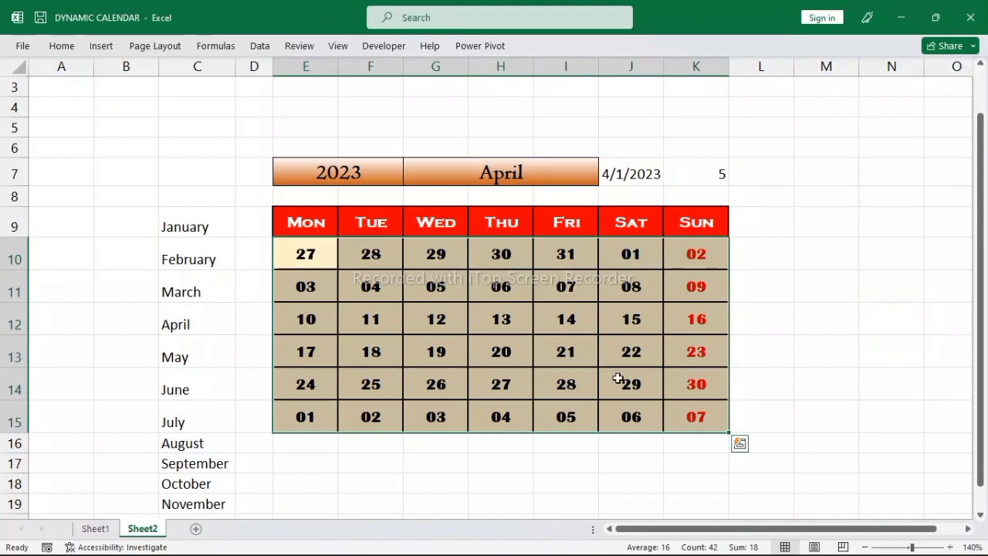
- Start a new formula-based conditional formatting rule =E10<$J$7 for the date grid
{"action": "left_click", "coordinate": [64, 47]}
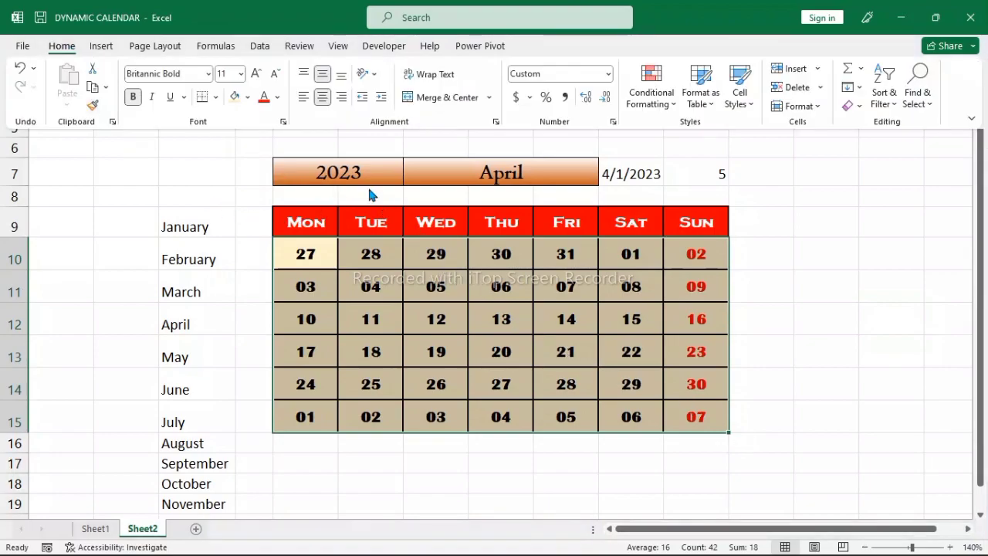
{"action": "left_click", "coordinate": [637, 98]}
{"action": "mouse_move", "coordinate": [678, 178]}
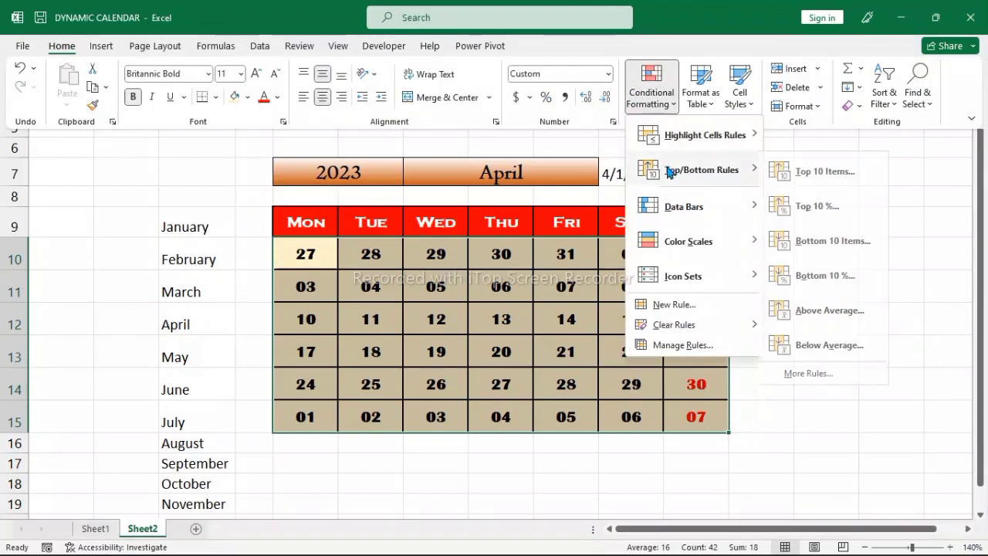
{"action": "left_click", "coordinate": [666, 306]}
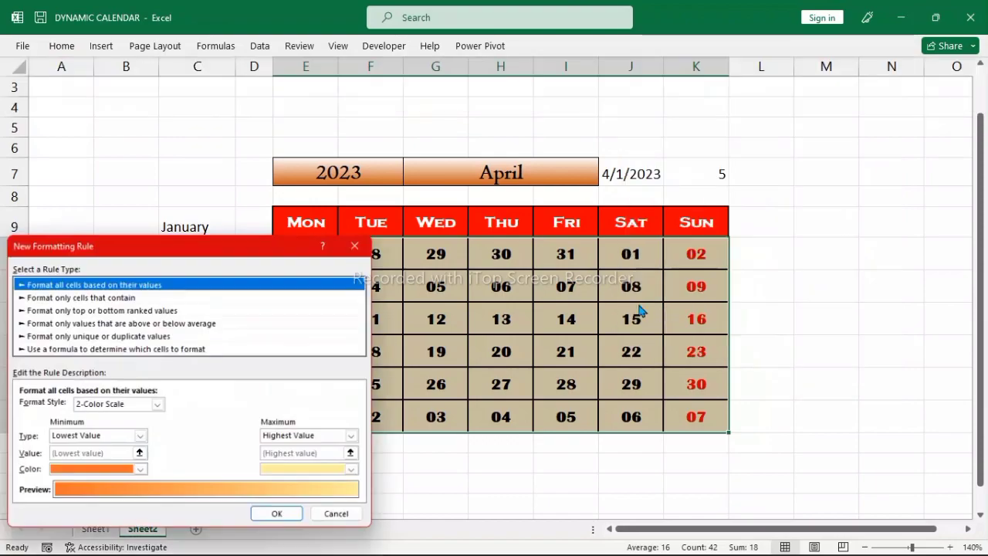
{"action": "left_click_drag", "start_coordinate": [233, 244], "coordinate": [432, 130]}
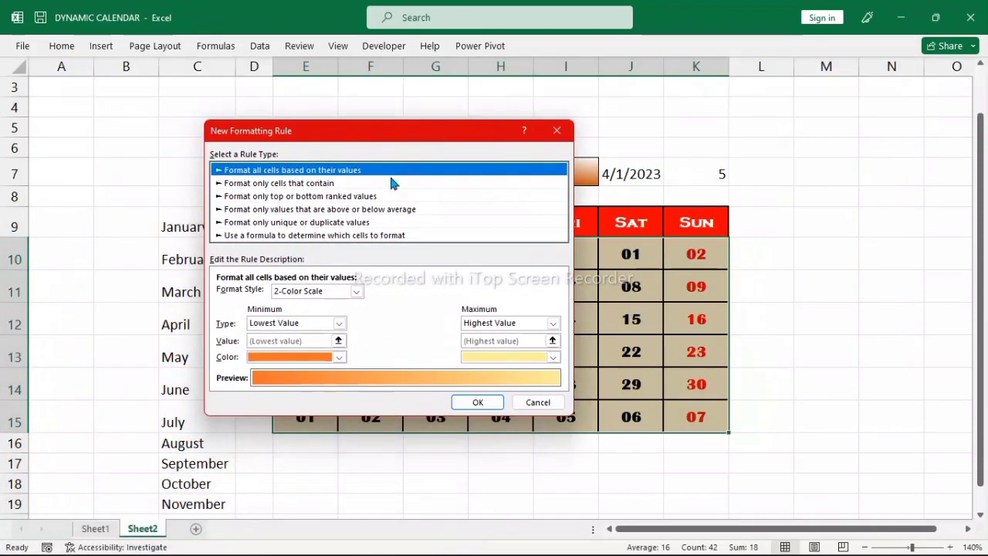
{"action": "left_click", "coordinate": [332, 235]}
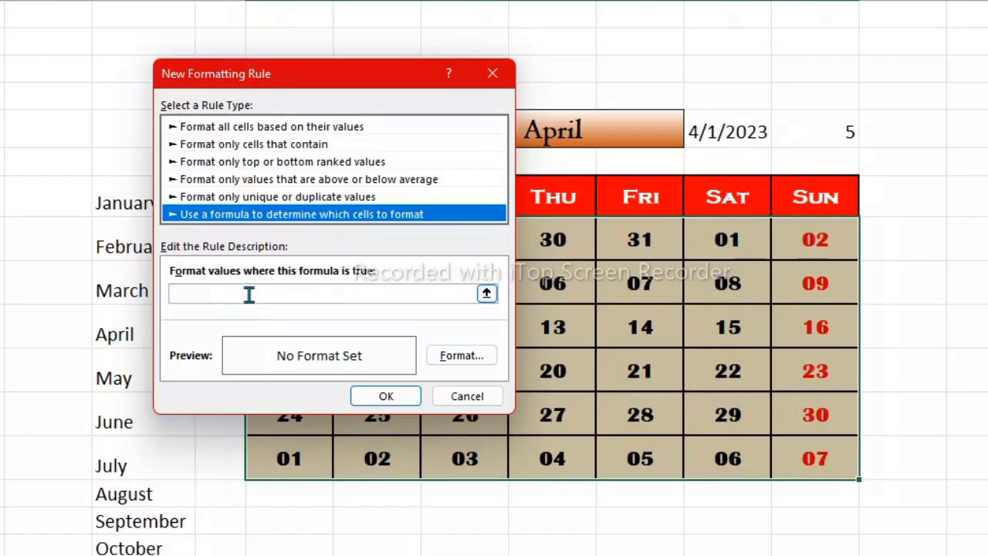
{"action": "left_click", "coordinate": [277, 295]}
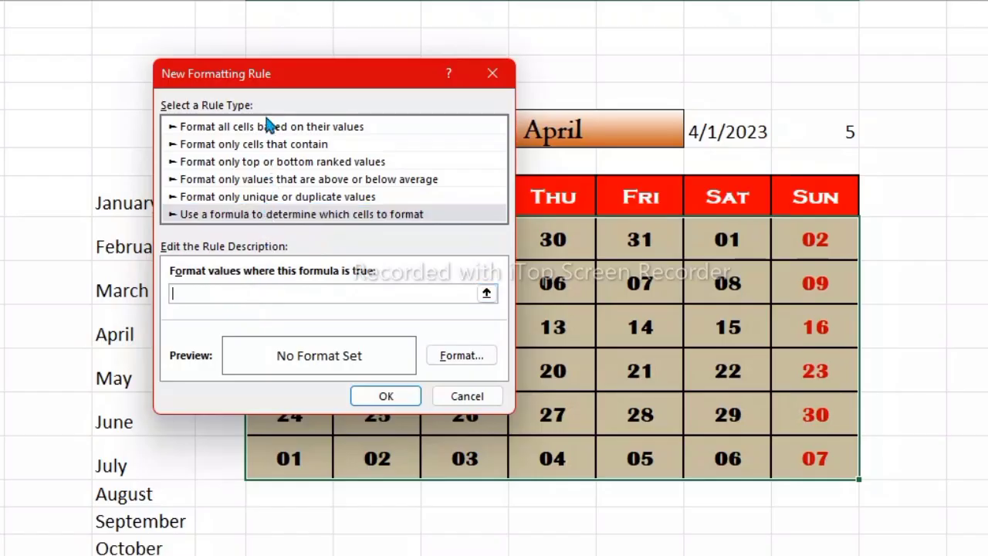
{"action": "left_click_drag", "start_coordinate": [293, 84], "coordinate": [716, 80]}
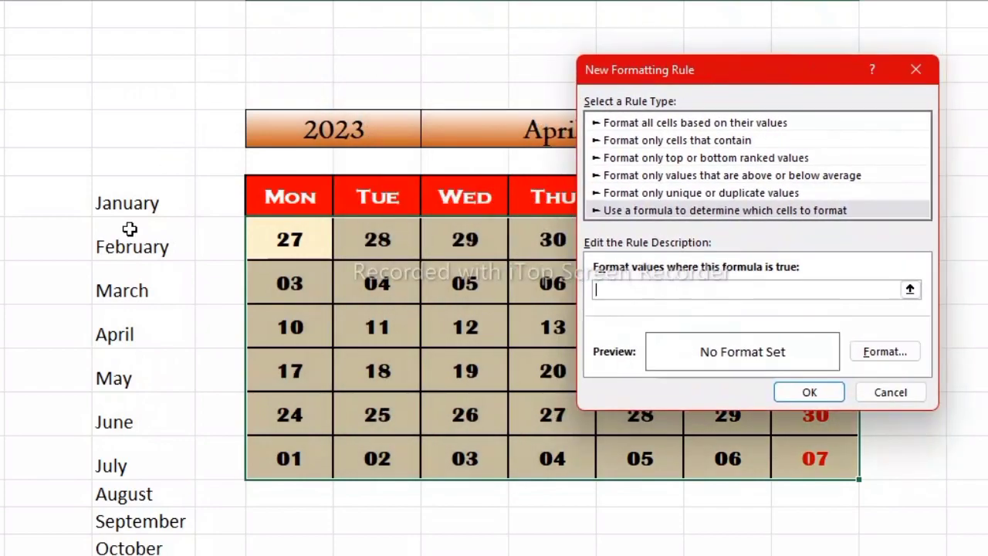
{"action": "left_click", "coordinate": [291, 236]}
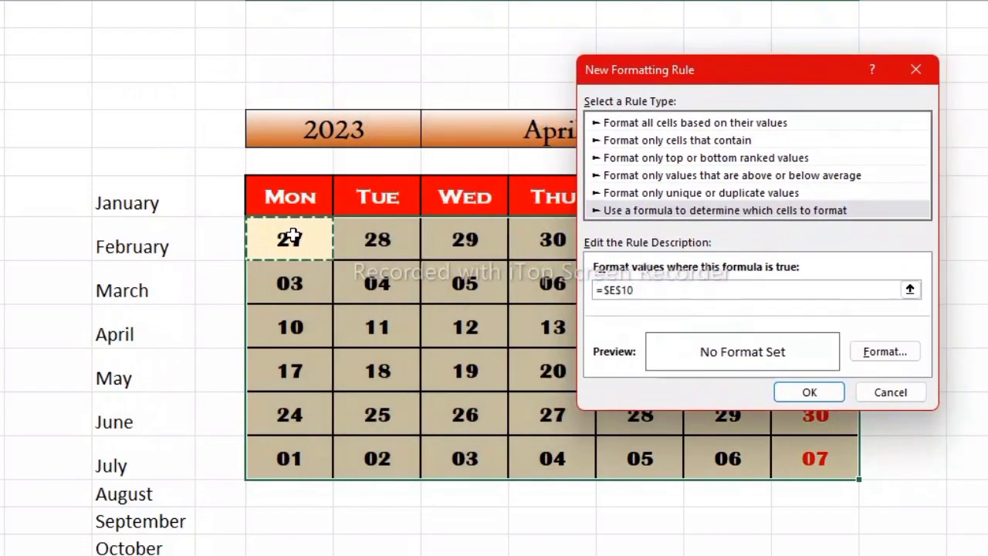
{"action": "key", "text": "F4"}
{"action": "key", "text": "F4"}
{"action": "key", "text": "F4"}
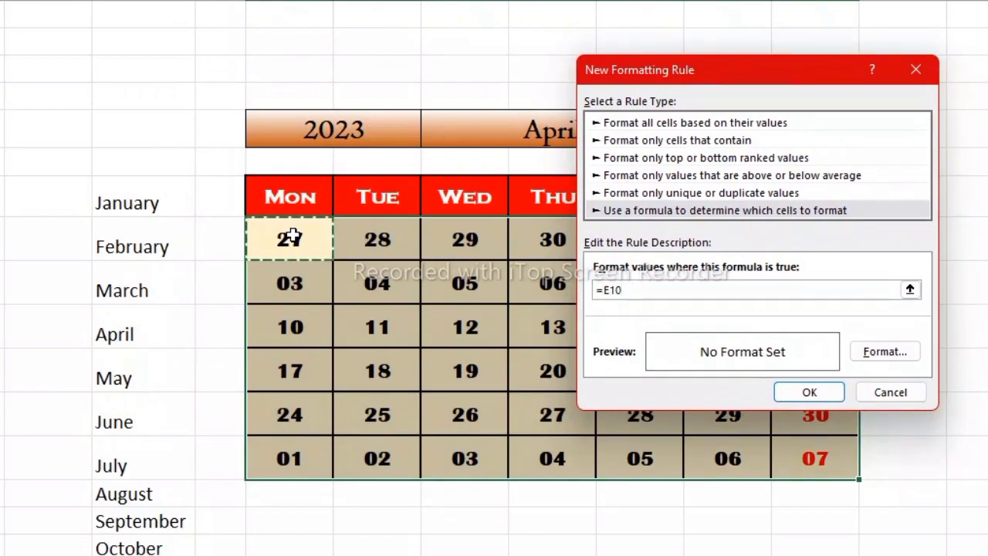
{"action": "type", "text": "<"}
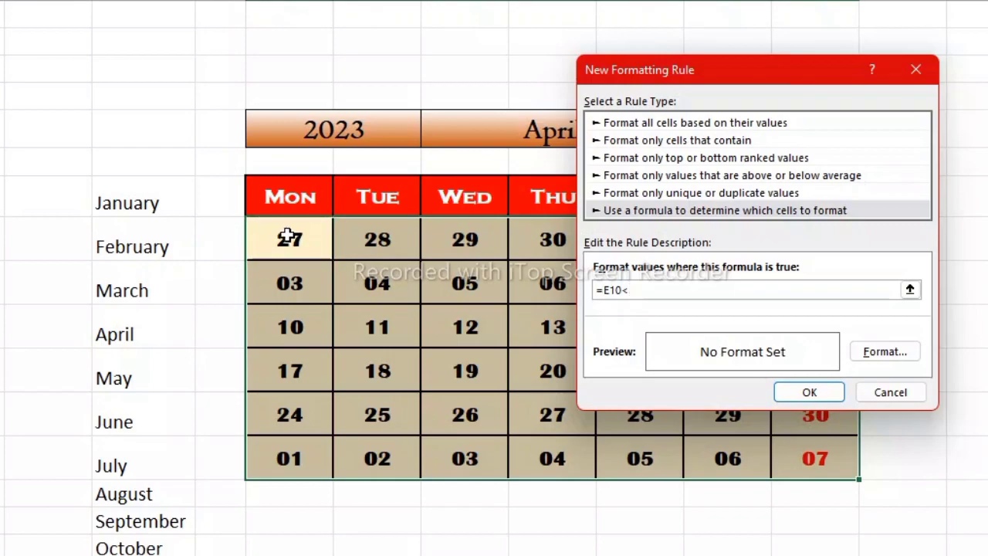
{"action": "mouse_move", "coordinate": [627, 73]}
{"action": "left_mouse_down"}
{"action": "mouse_move", "coordinate": [849, 169]}
{"action": "mouse_move", "coordinate": [430, 229]}
{"action": "left_mouse_up"}
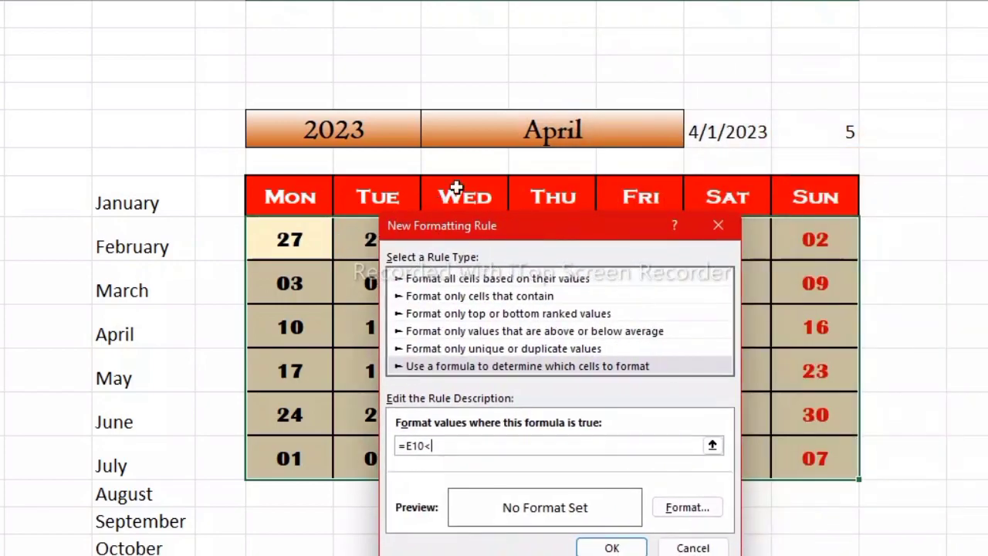
{"action": "left_click", "coordinate": [725, 131]}
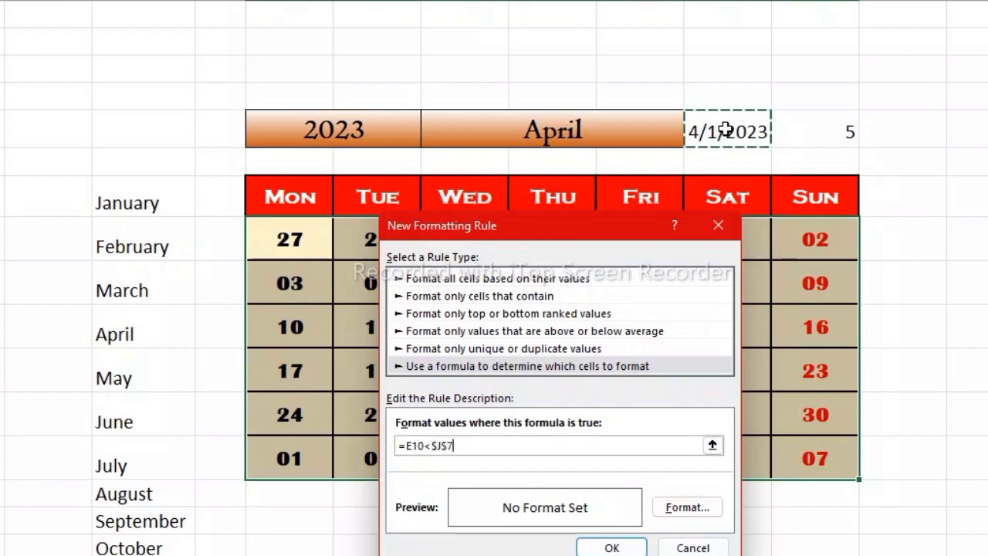
- Format matching dates with light grey text on a white fill and apply the rule
{"action": "left_click", "coordinate": [670, 507]}
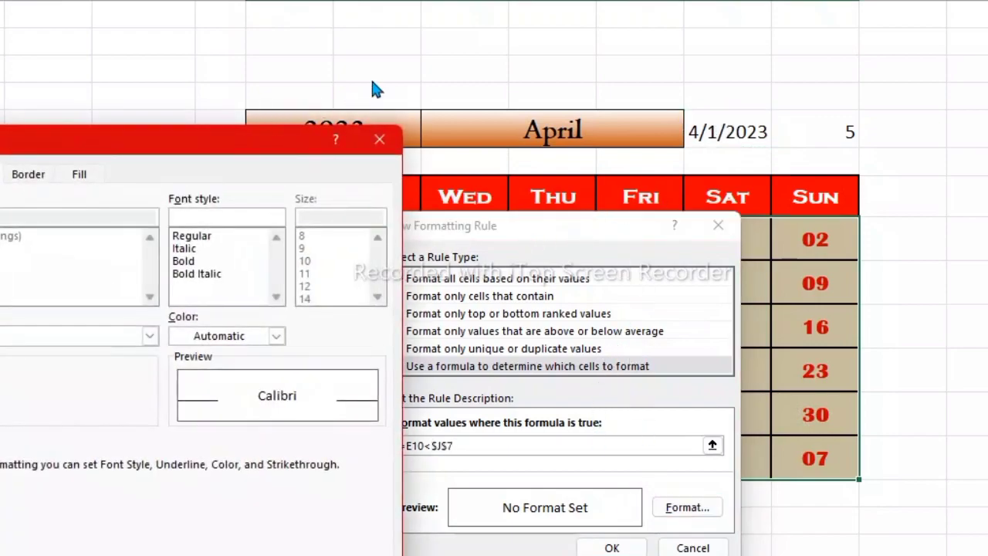
{"action": "left_click_drag", "start_coordinate": [282, 152], "coordinate": [586, 64]}
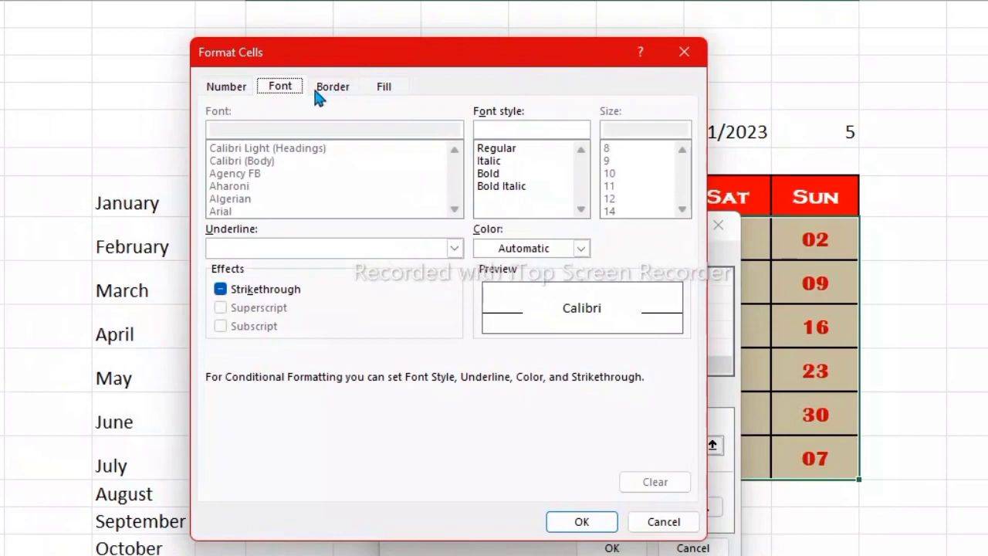
{"action": "left_click", "coordinate": [583, 248]}
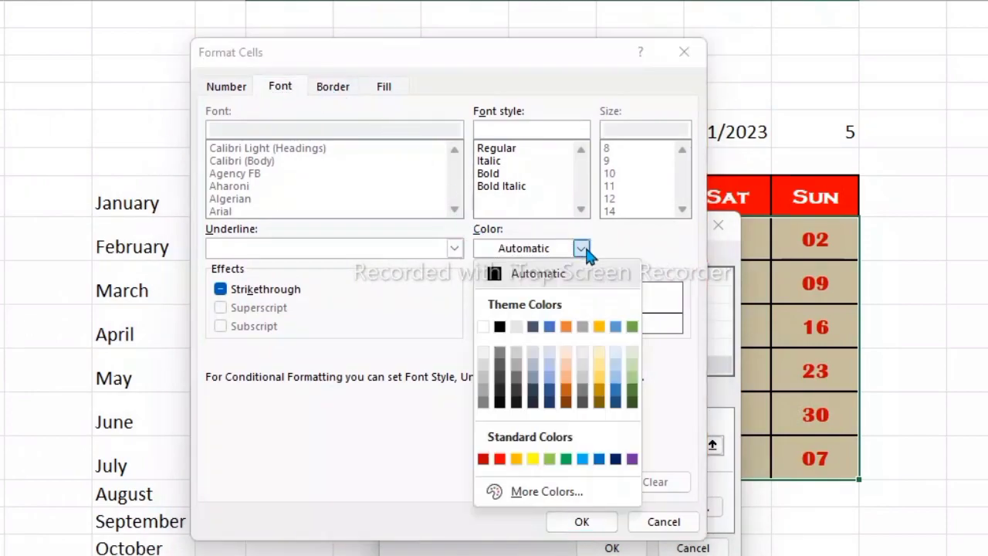
{"action": "left_click", "coordinate": [485, 362]}
{"action": "left_click", "coordinate": [384, 86]}
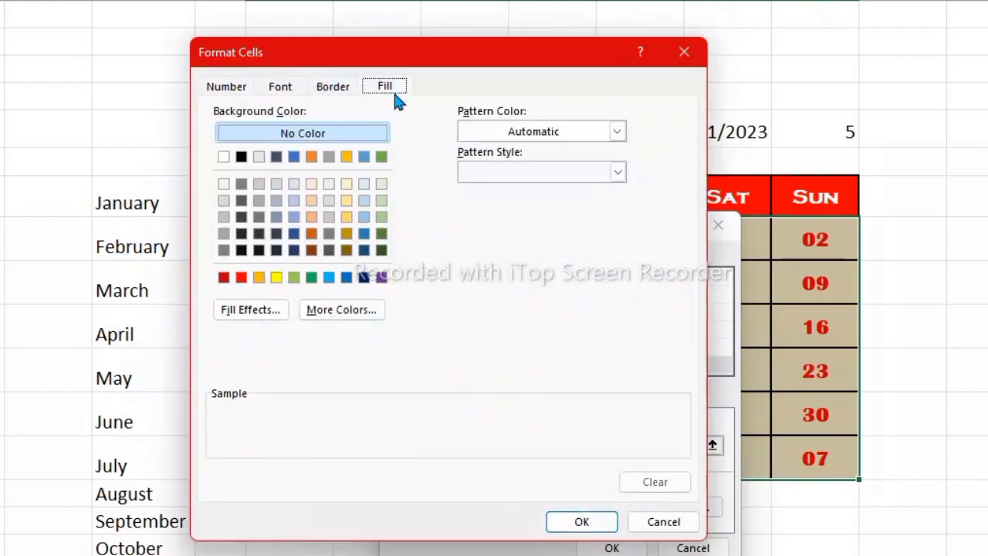
{"action": "left_click", "coordinate": [224, 158]}
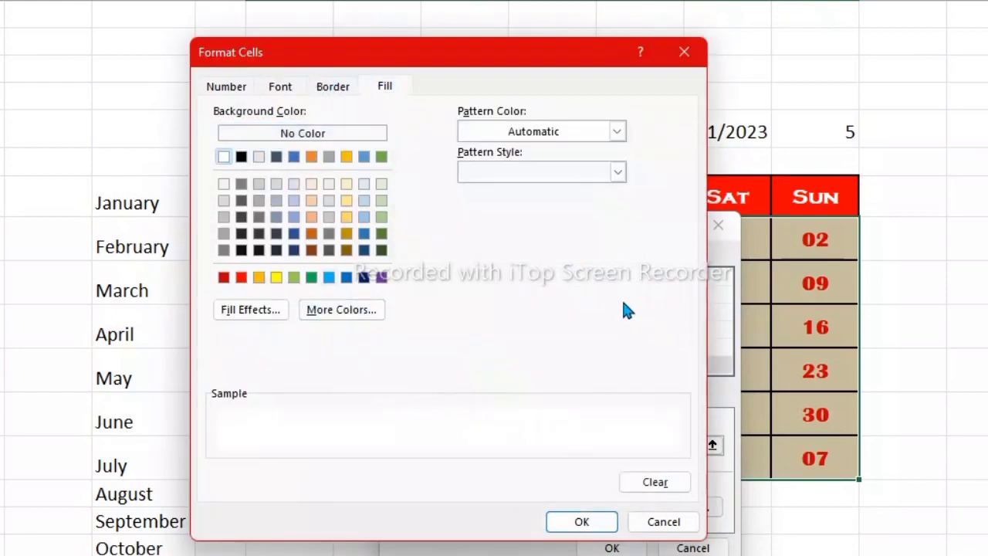
{"action": "left_click", "coordinate": [571, 523]}
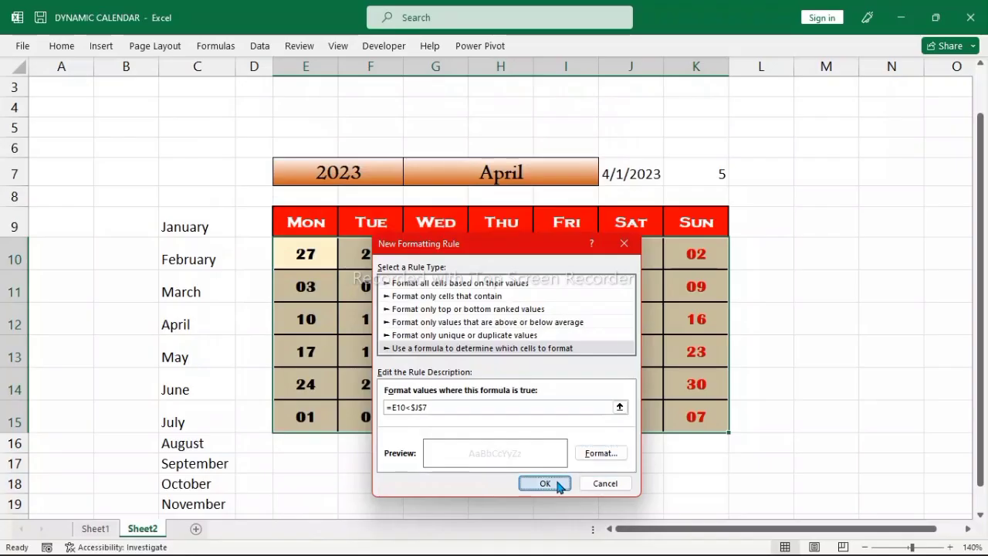
{"action": "left_click", "coordinate": [545, 484]}
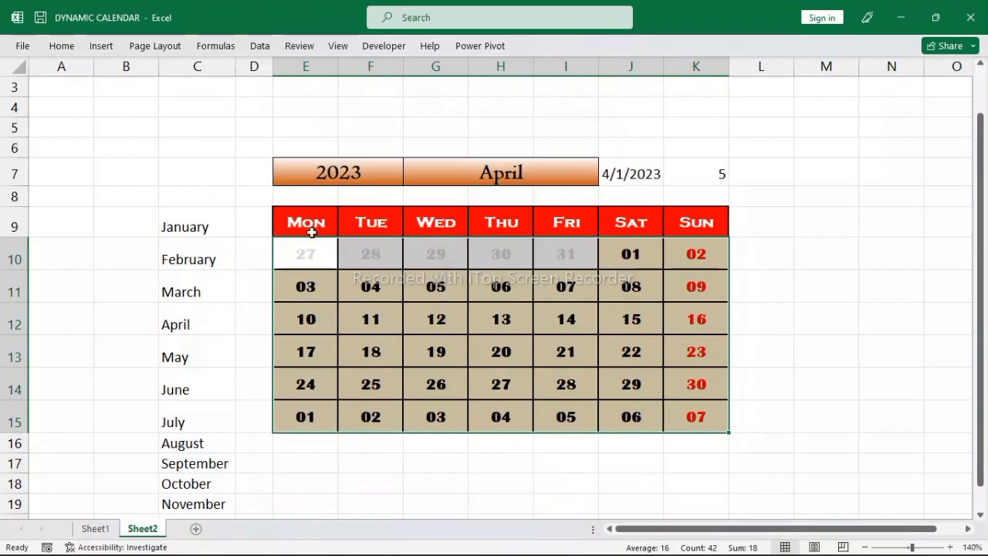
- Start a new formula-based conditional formatting rule for the calendar dates
{"action": "left_click", "coordinate": [72, 49]}
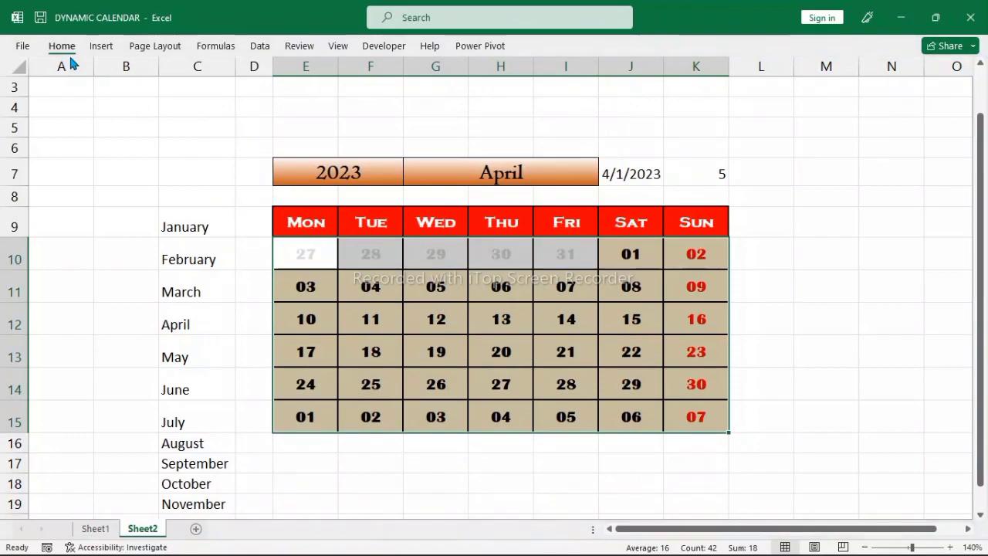
{"action": "left_click", "coordinate": [651, 86]}
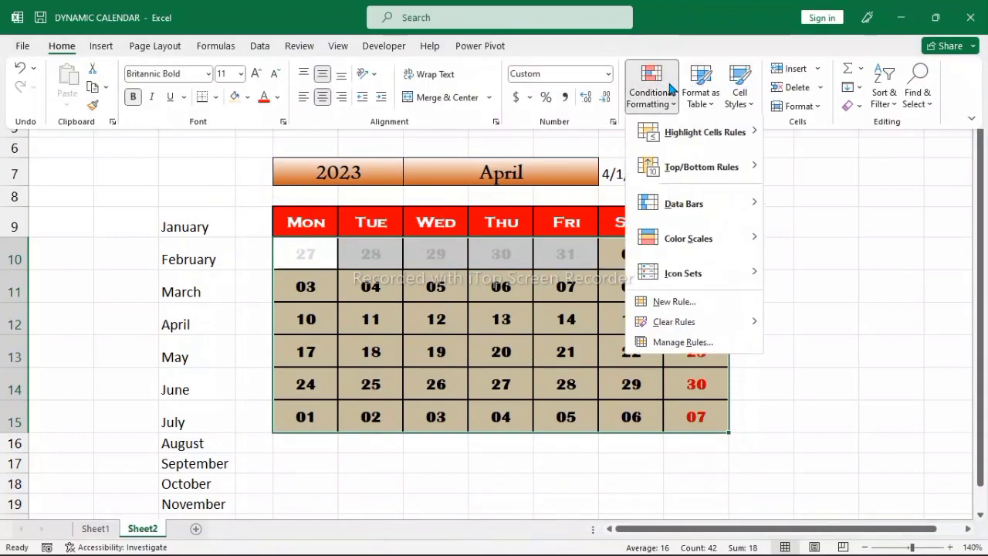
{"action": "left_click", "coordinate": [661, 306]}
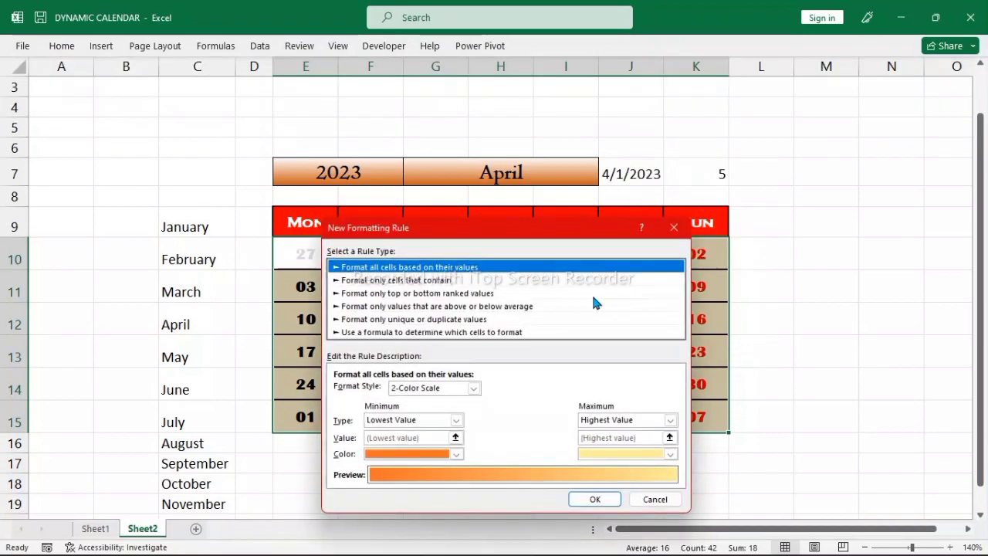
{"action": "left_click", "coordinate": [423, 333]}
{"action": "left_click", "coordinate": [404, 391]}
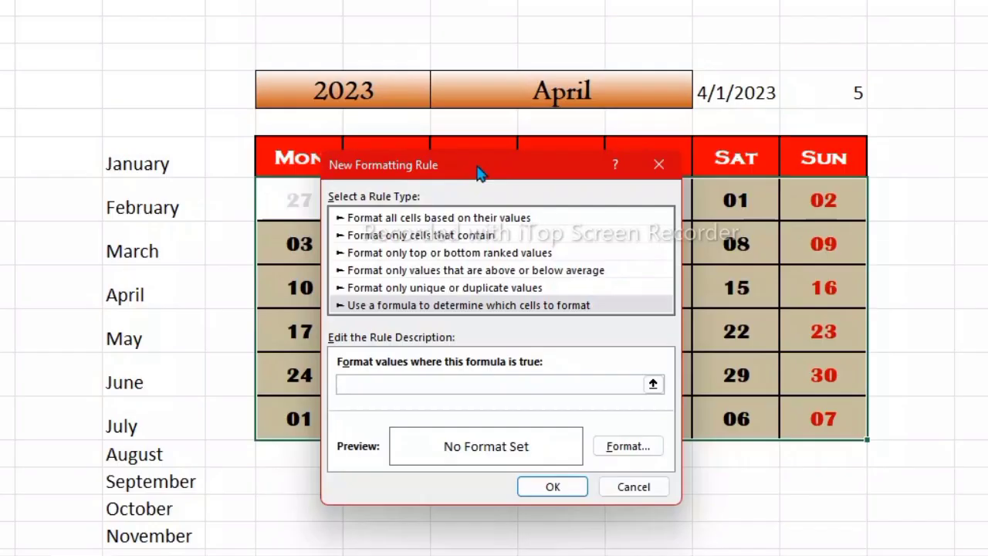
- Enter the rule formula =E10>EOMONTH($J$7,0), with E10 as a relative reference
{"action": "left_click_drag", "start_coordinate": [438, 234], "coordinate": [447, 125]}
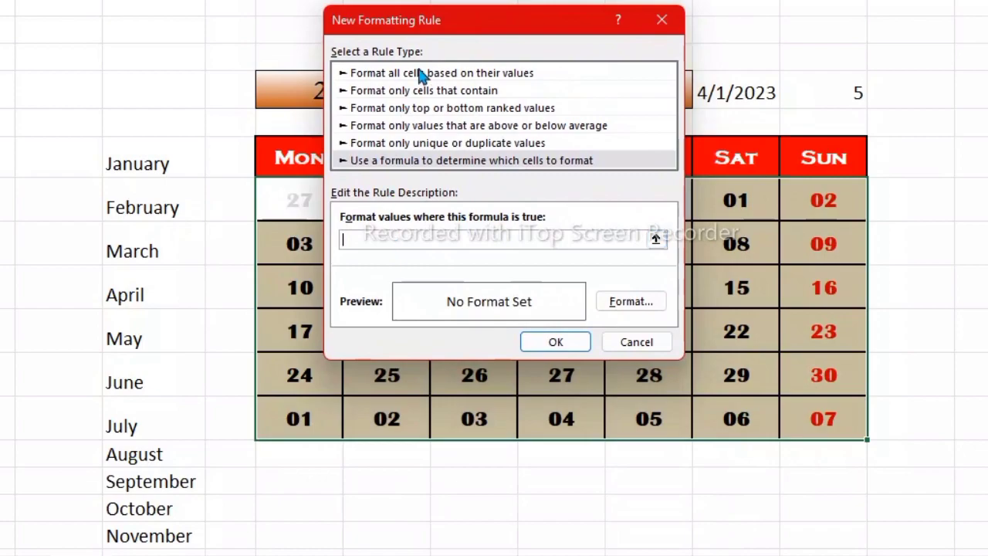
{"action": "left_click_drag", "start_coordinate": [441, 26], "coordinate": [657, 68]}
{"action": "left_click", "coordinate": [287, 213]}
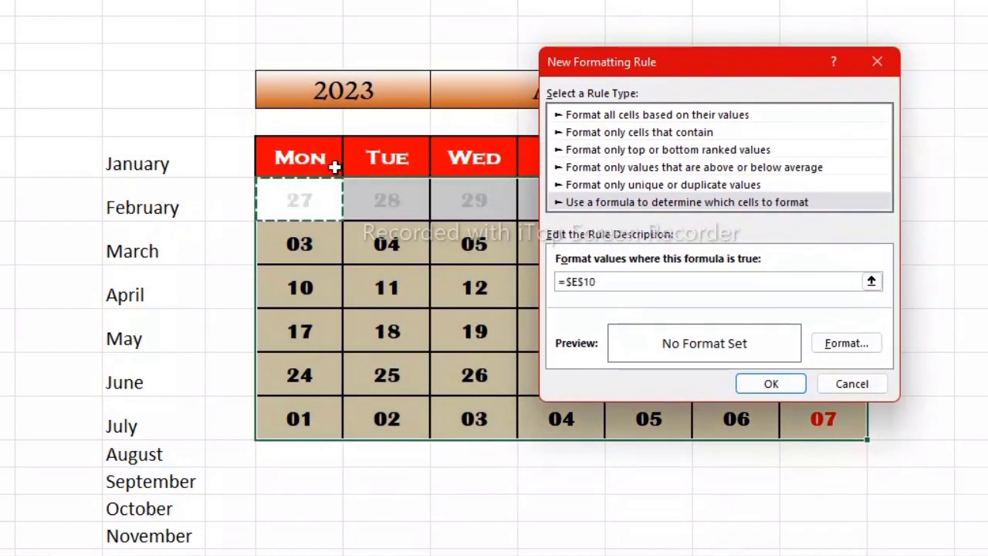
{"action": "key", "text": "F4"}
{"action": "key", "text": "F4"}
{"action": "key", "text": "F4"}
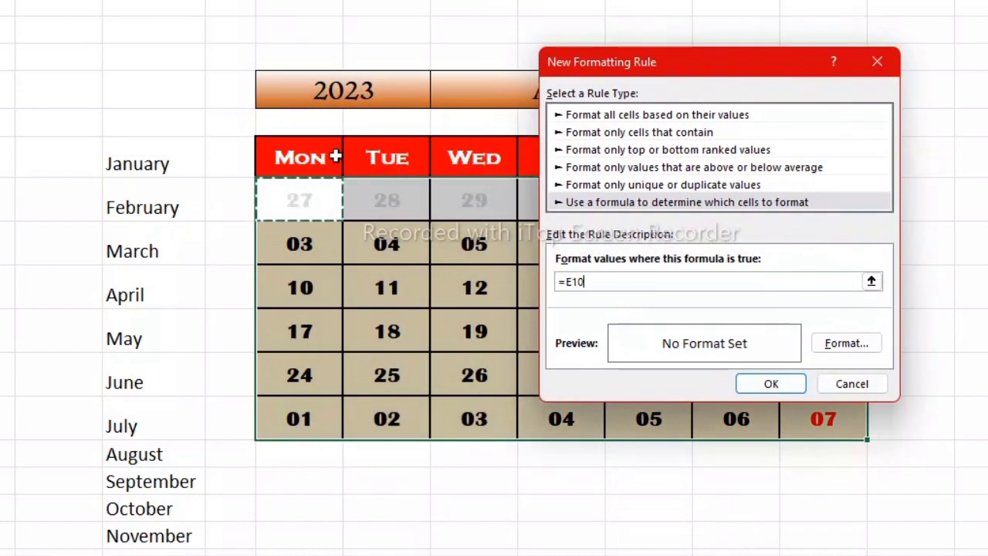
{"action": "key", "text": "F4"}
{"action": "key", "text": "F4"}
{"action": "key", "text": "F4"}
{"action": "key", "text": "F4"}
{"action": "type", "text": ">"}
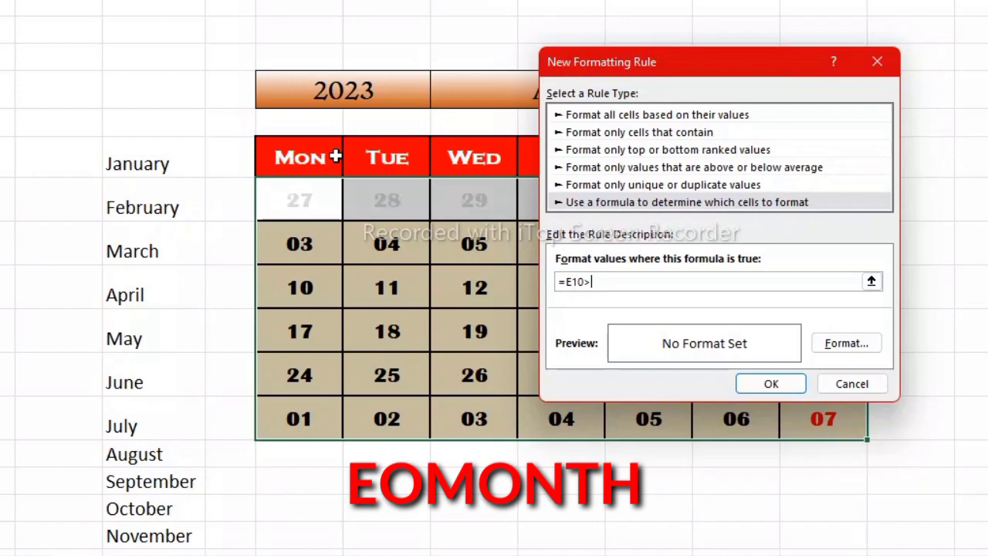
{"action": "type", "text": "e"}
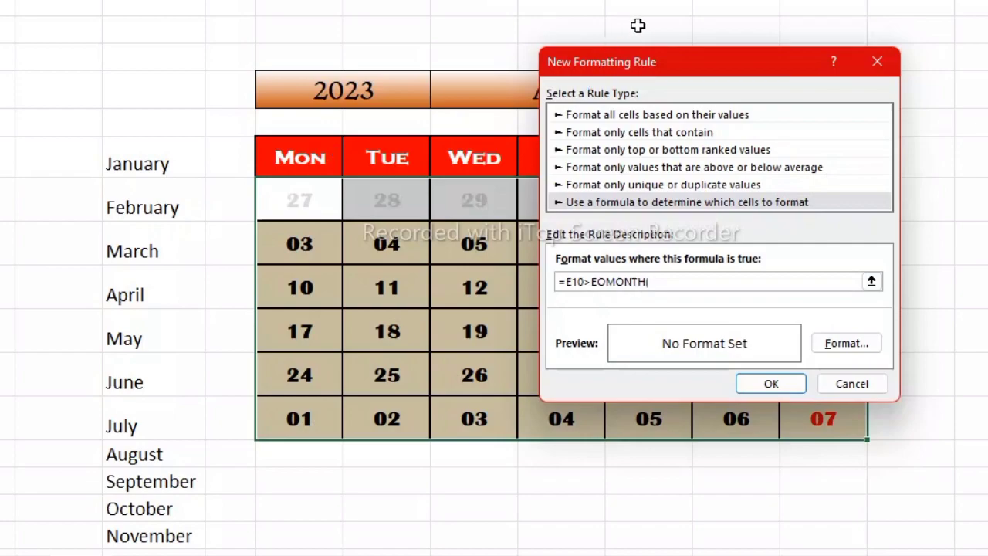
{"action": "mouse_move", "coordinate": [613, 77]}
{"action": "left_mouse_down"}
{"action": "mouse_move", "coordinate": [270, 91]}
{"action": "mouse_move", "coordinate": [328, 103]}
{"action": "left_mouse_up"}
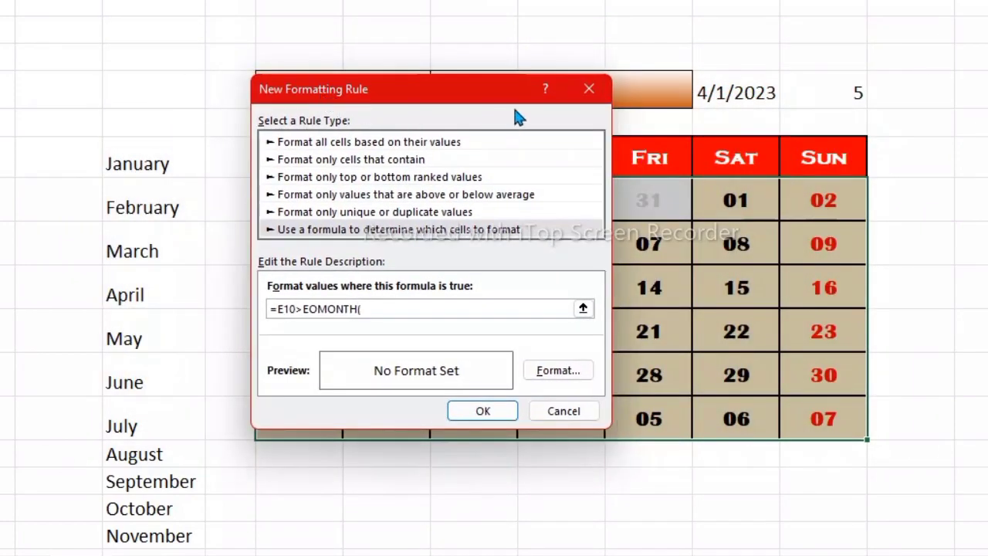
{"action": "left_click", "coordinate": [736, 94]}
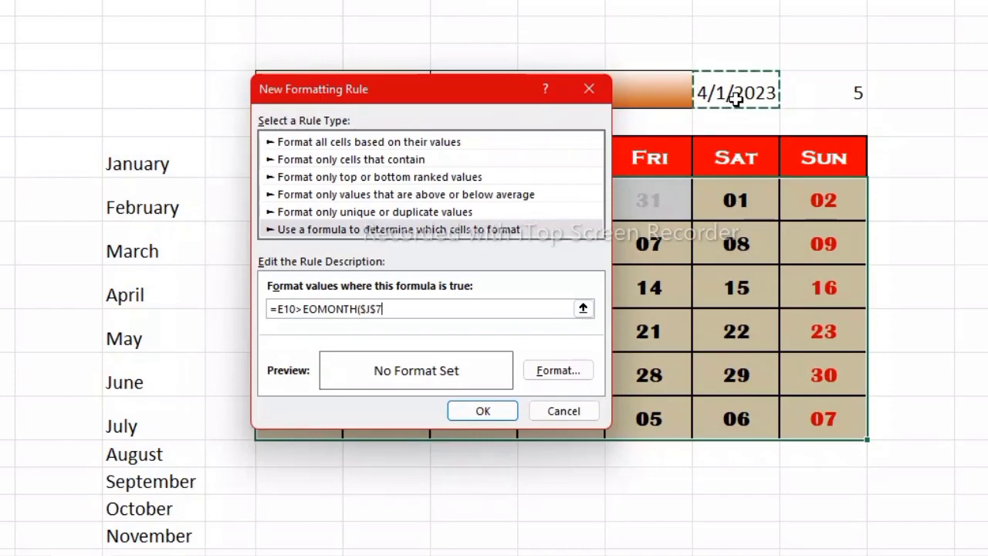
{"action": "type", "text": ",0"}
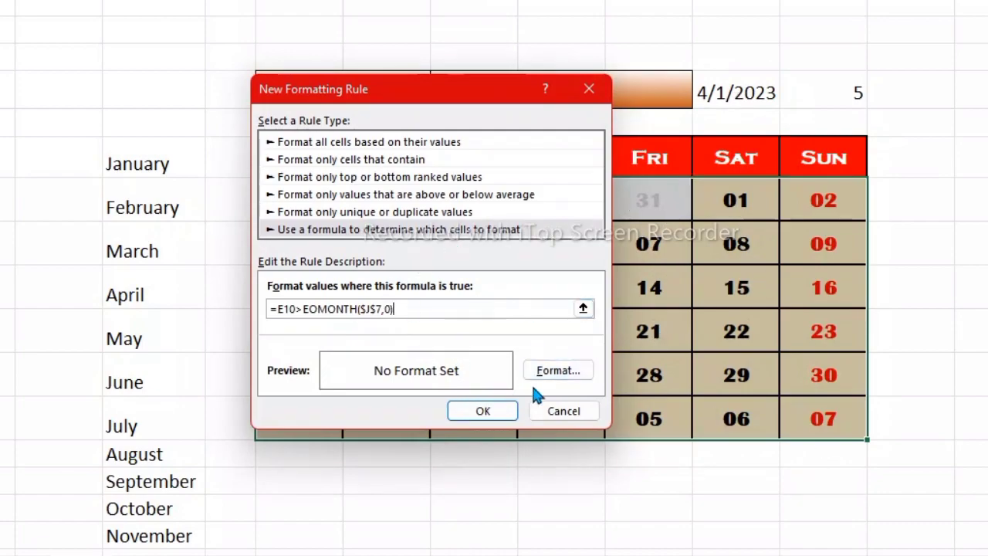
- Give the rule light grey font and a white fill, then confirm it
{"action": "left_click", "coordinate": [550, 376]}
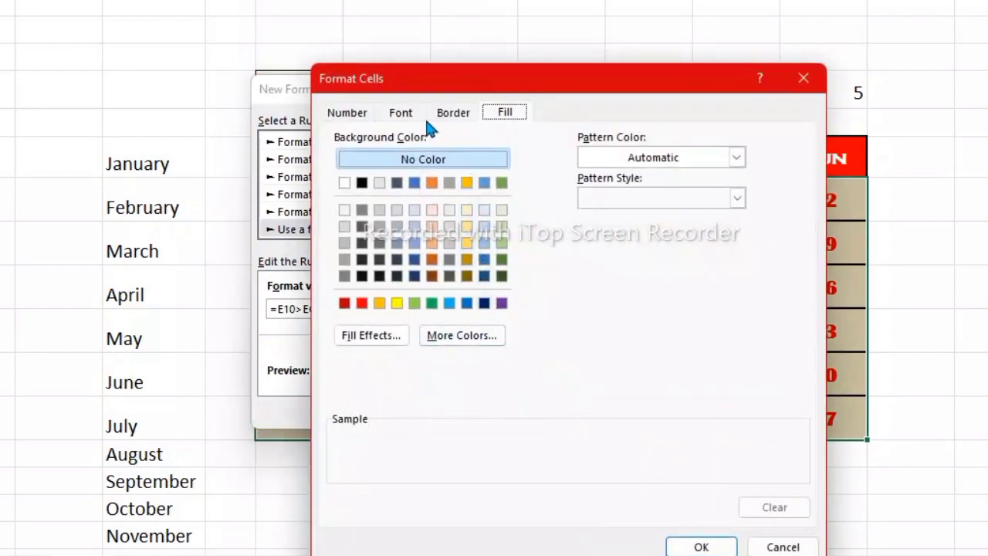
{"action": "left_click", "coordinate": [401, 113]}
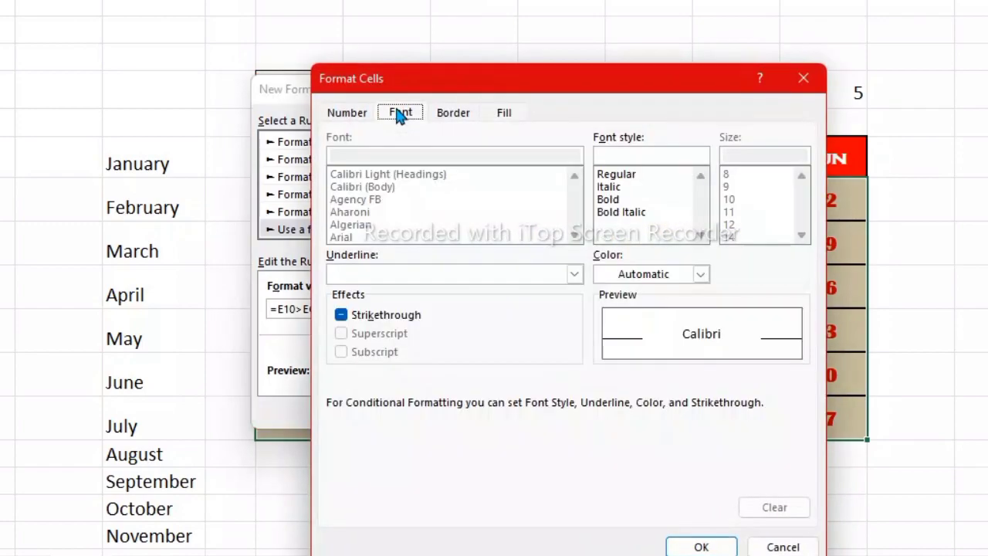
{"action": "left_click", "coordinate": [700, 275]}
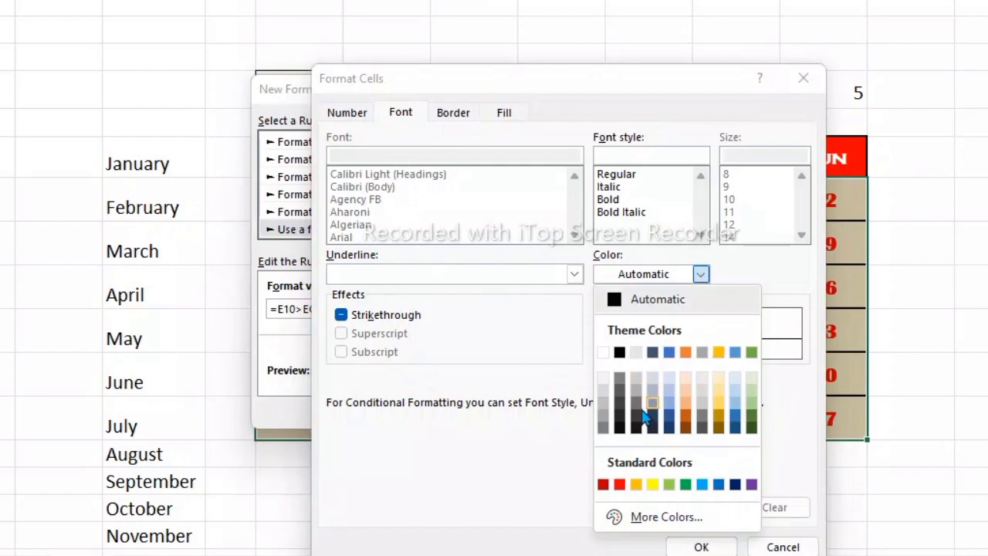
{"action": "left_click", "coordinate": [607, 387]}
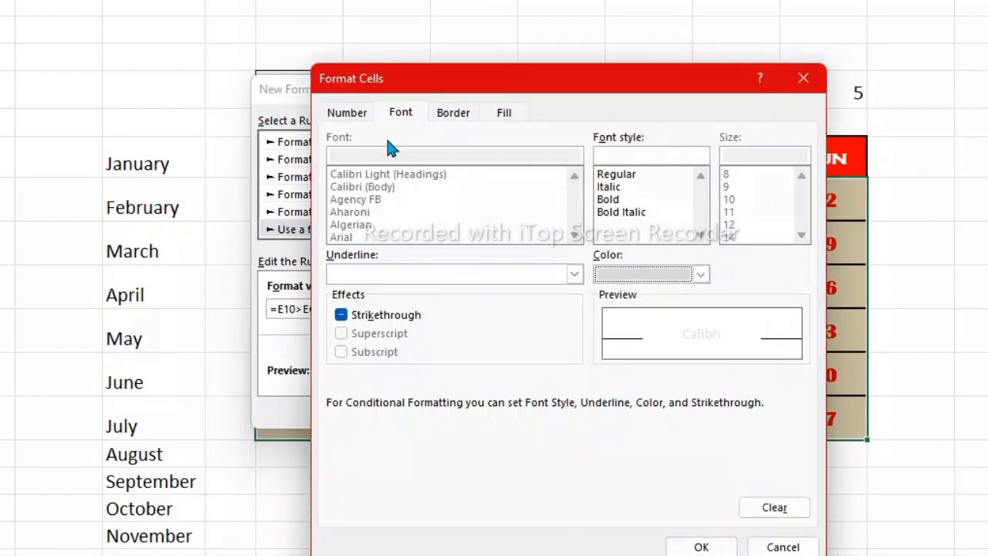
{"action": "left_click", "coordinate": [502, 114]}
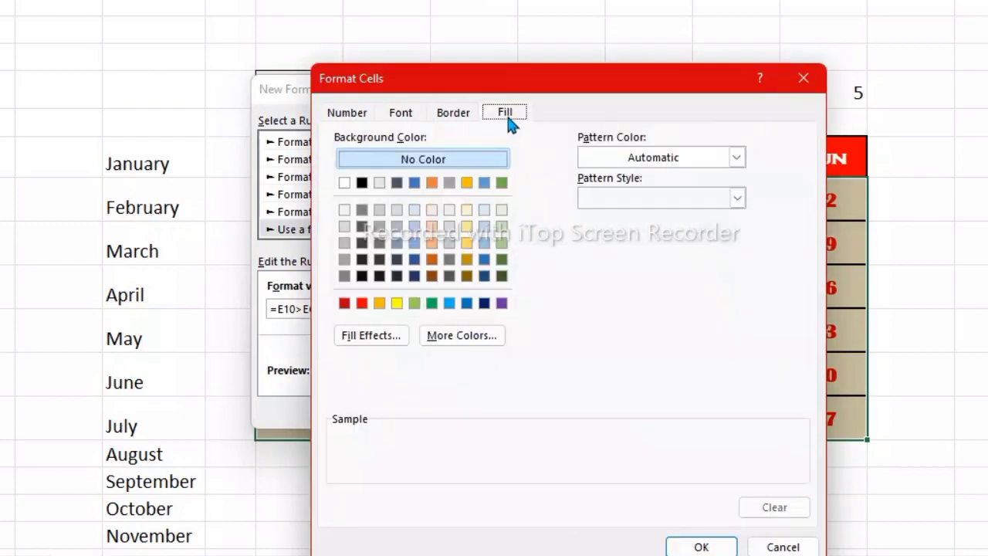
{"action": "left_click", "coordinate": [344, 182]}
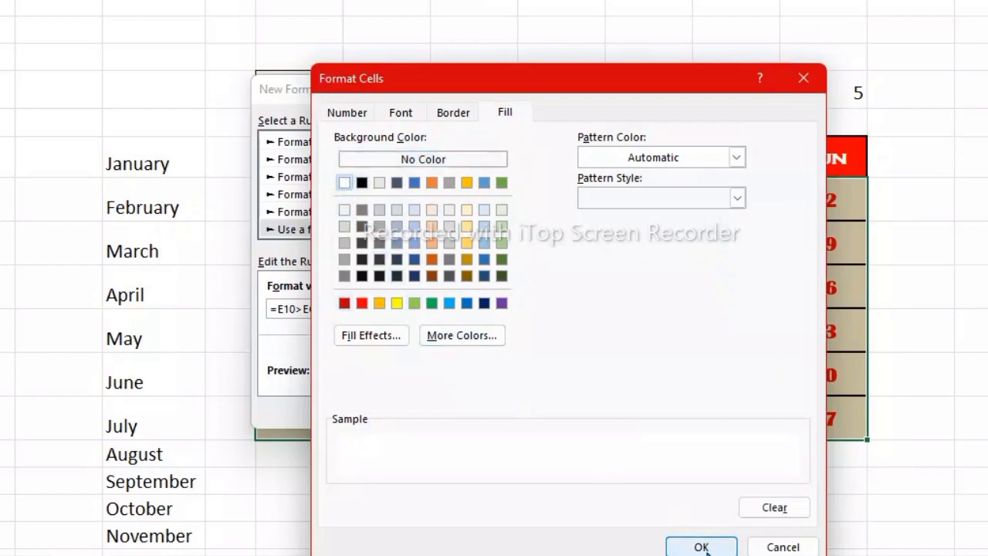
{"action": "left_click", "coordinate": [701, 546]}
{"action": "left_click", "coordinate": [491, 411]}
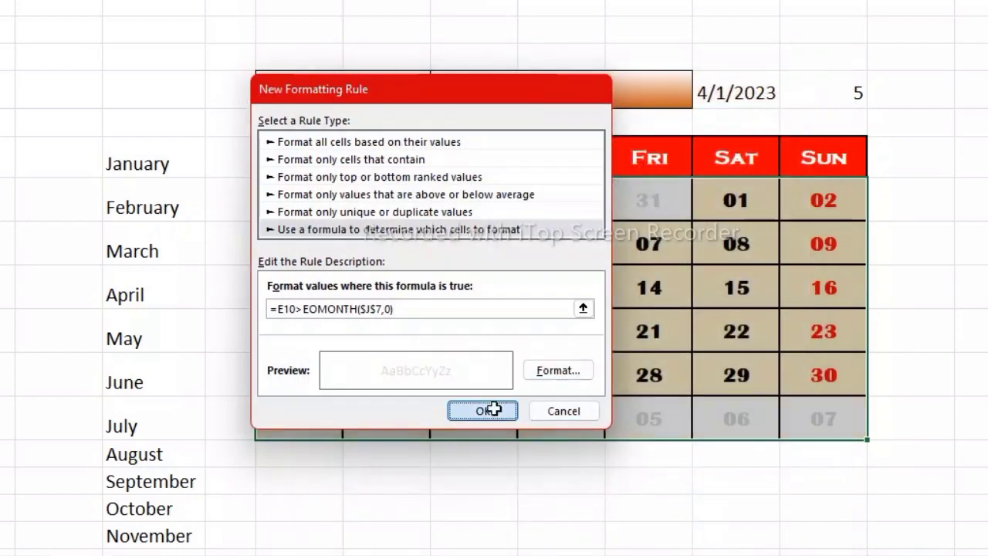
{"action": "left_click", "coordinate": [934, 364]}
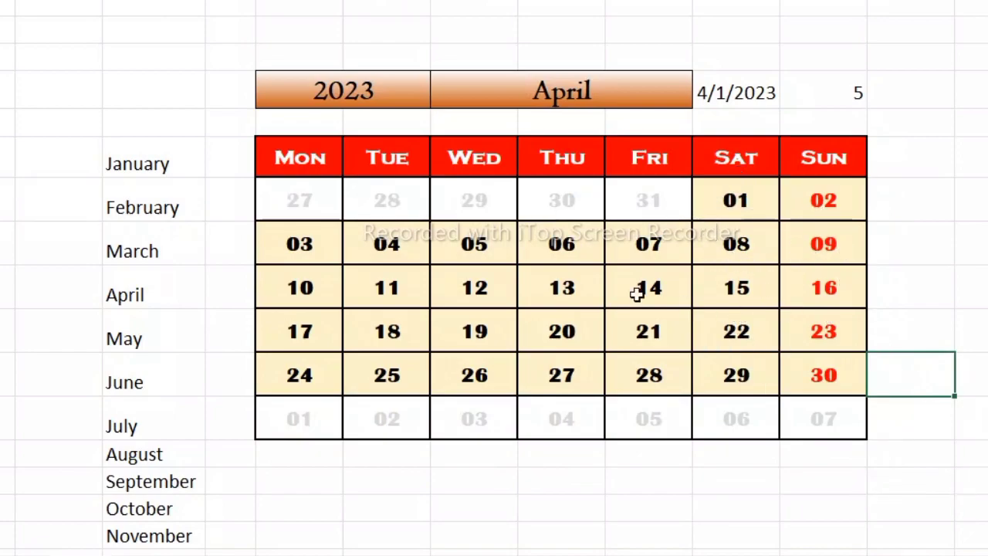
{"action": "left_click_drag", "start_coordinate": [315, 203], "coordinate": [846, 424]}
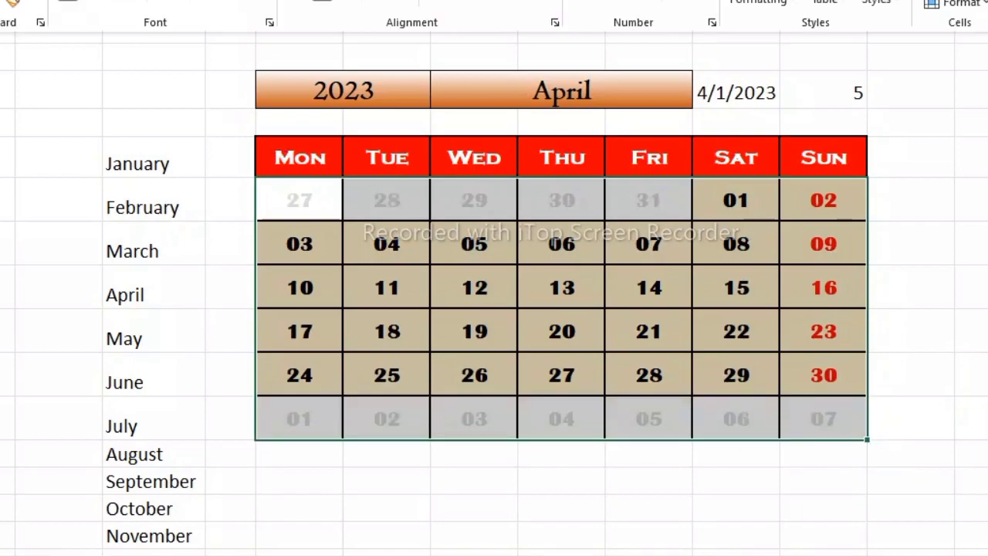
- Create a formula-based rule =E10=TODAY(), with E10 as a relative reference
{"action": "left_click", "coordinate": [761, 3]}
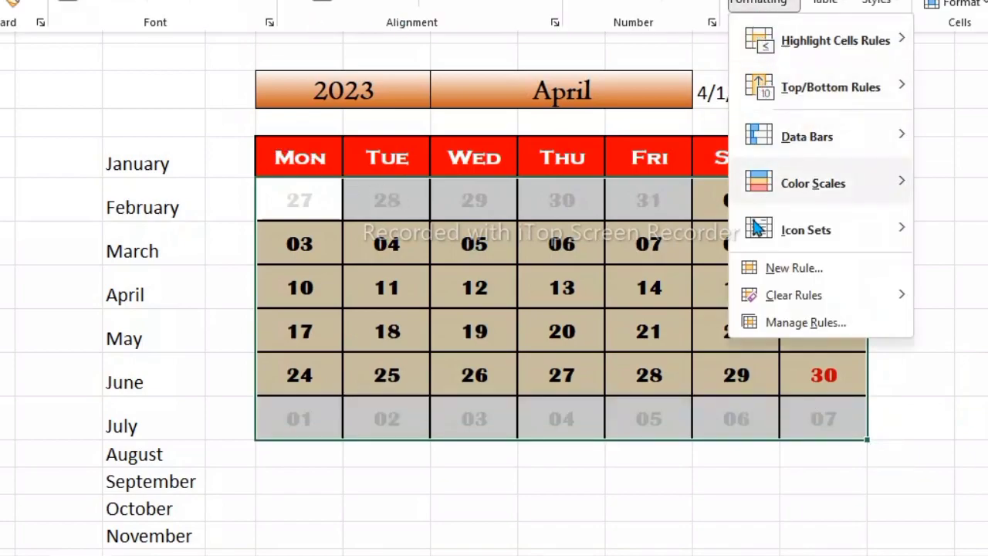
{"action": "left_click", "coordinate": [767, 277]}
{"action": "left_click", "coordinate": [364, 210]}
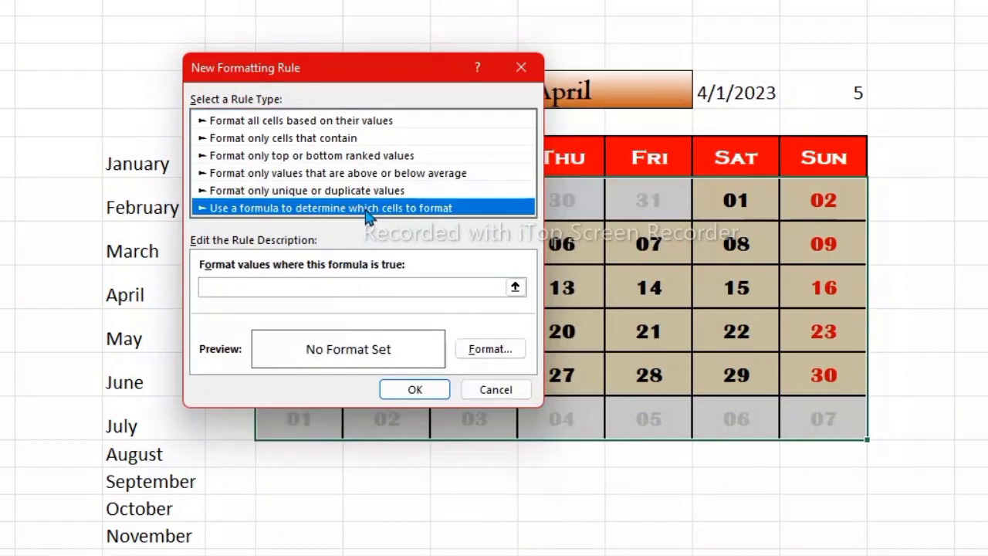
{"action": "left_click", "coordinate": [349, 286]}
{"action": "left_click_drag", "start_coordinate": [329, 74], "coordinate": [786, 124]}
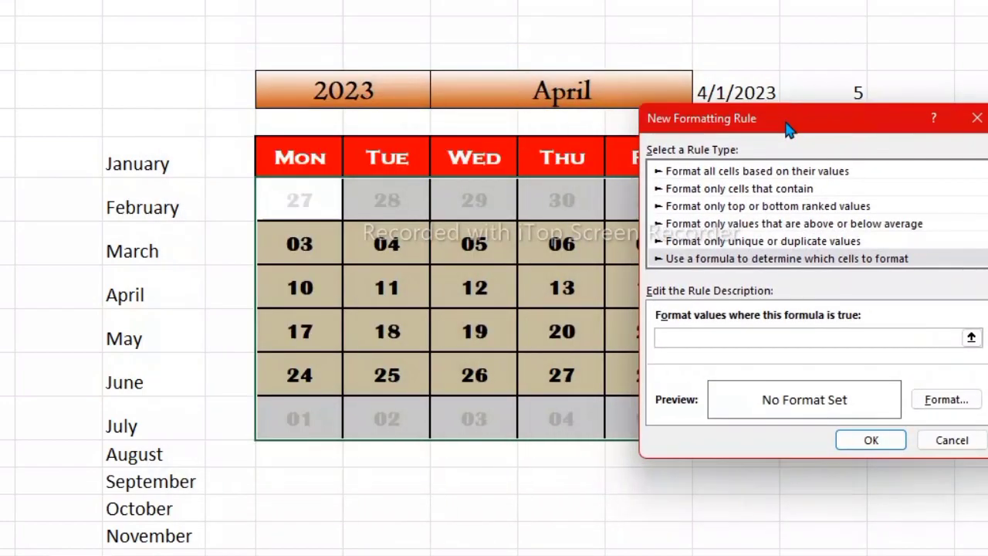
{"action": "left_click_drag", "start_coordinate": [699, 132], "coordinate": [380, 172]}
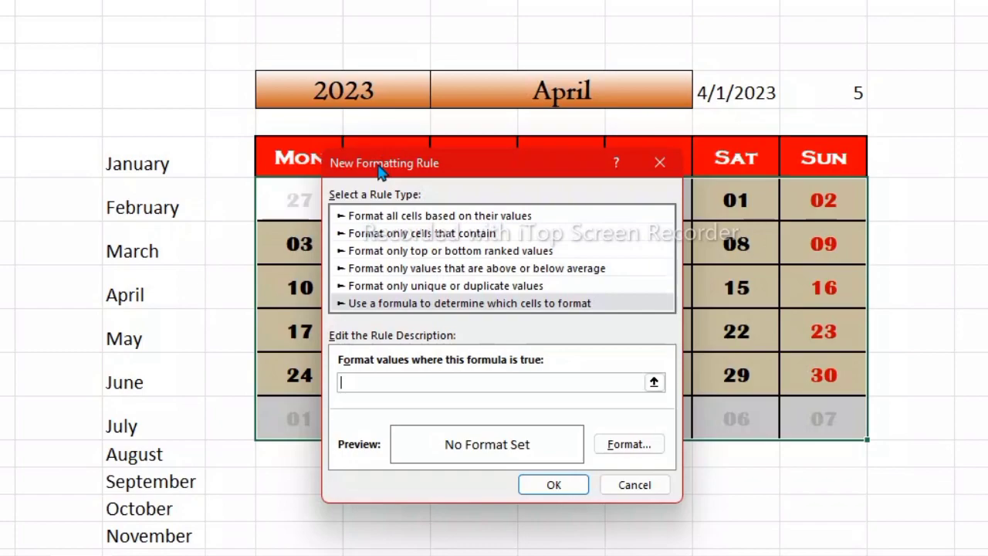
{"action": "left_click_drag", "start_coordinate": [379, 176], "coordinate": [526, 93]}
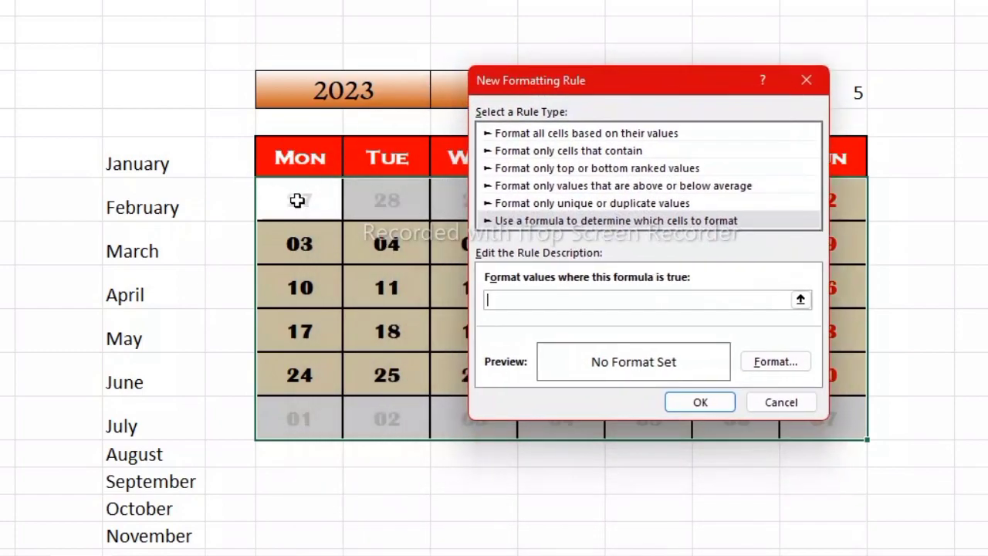
{"action": "left_click", "coordinate": [297, 200]}
{"action": "key", "text": "F4"}
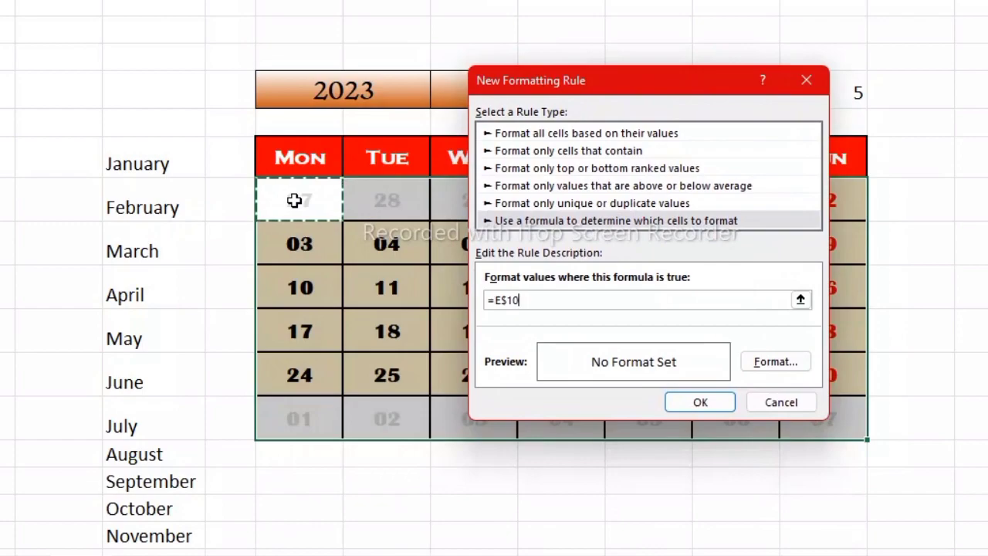
{"action": "key", "text": "F4"}
{"action": "key", "text": "F4"}
{"action": "type", "text": "=today("}
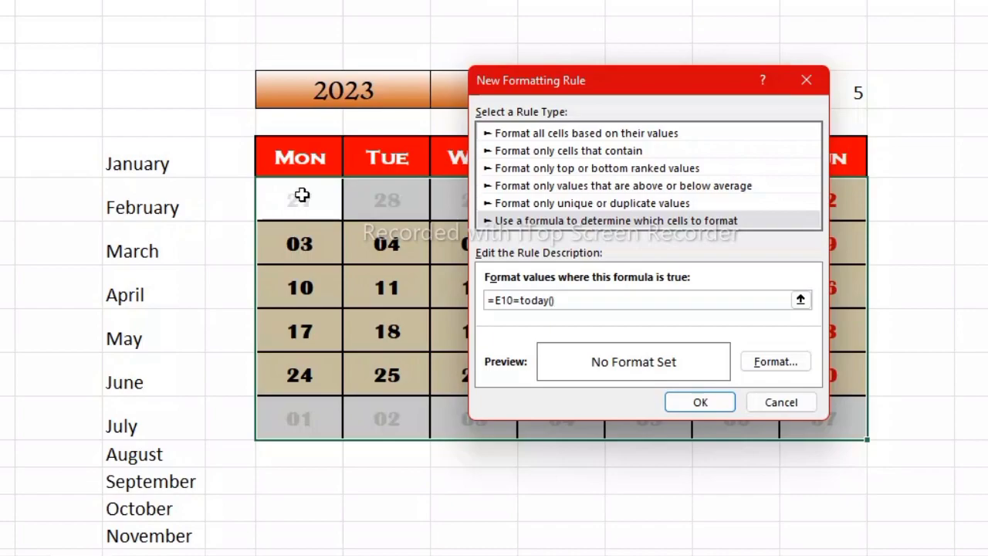
- Format today's date with a green fill and white font, then confirm the rule
{"action": "left_click", "coordinate": [778, 365]}
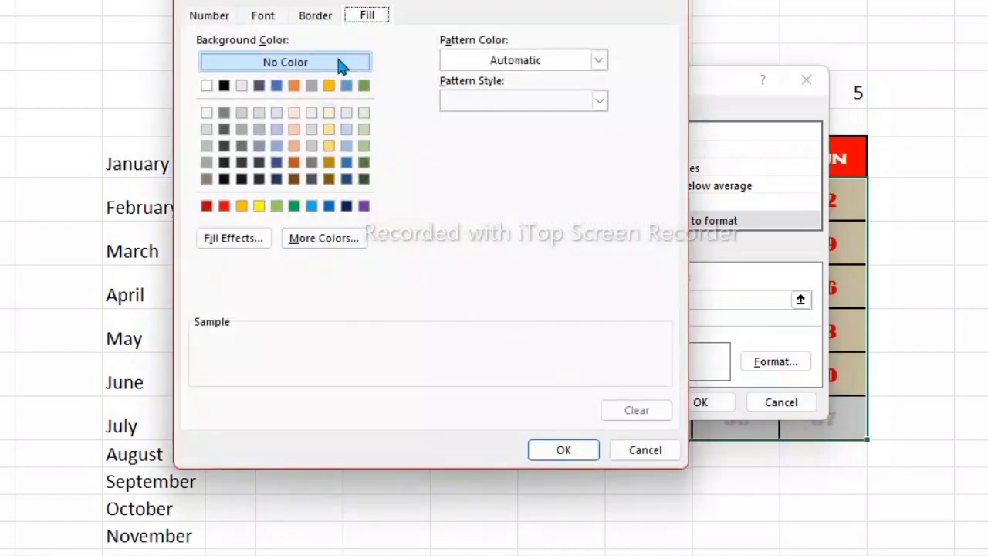
{"action": "left_click", "coordinate": [294, 205]}
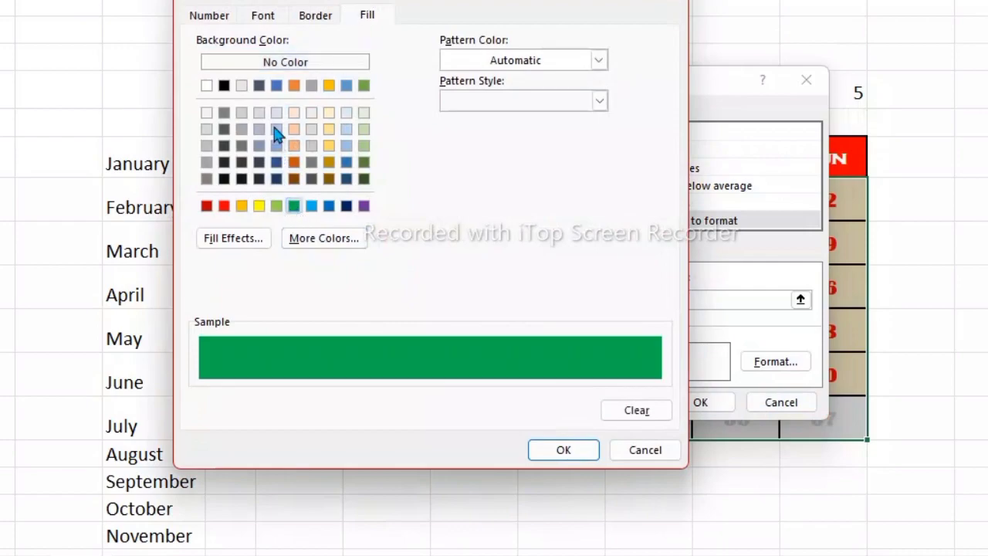
{"action": "left_click", "coordinate": [264, 17]}
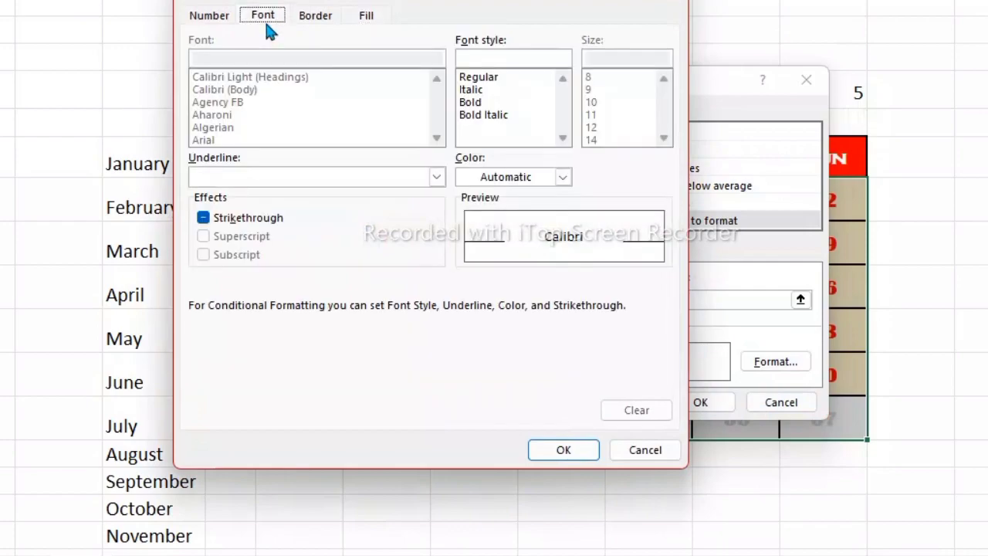
{"action": "left_click", "coordinate": [564, 179]}
{"action": "left_click", "coordinate": [465, 255]}
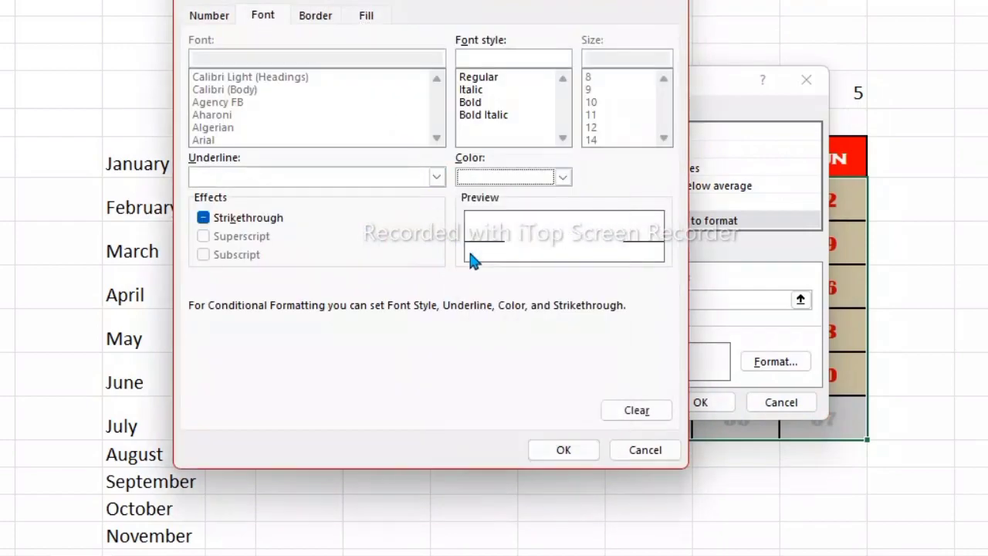
{"action": "left_click", "coordinate": [565, 452]}
{"action": "left_click", "coordinate": [679, 409]}
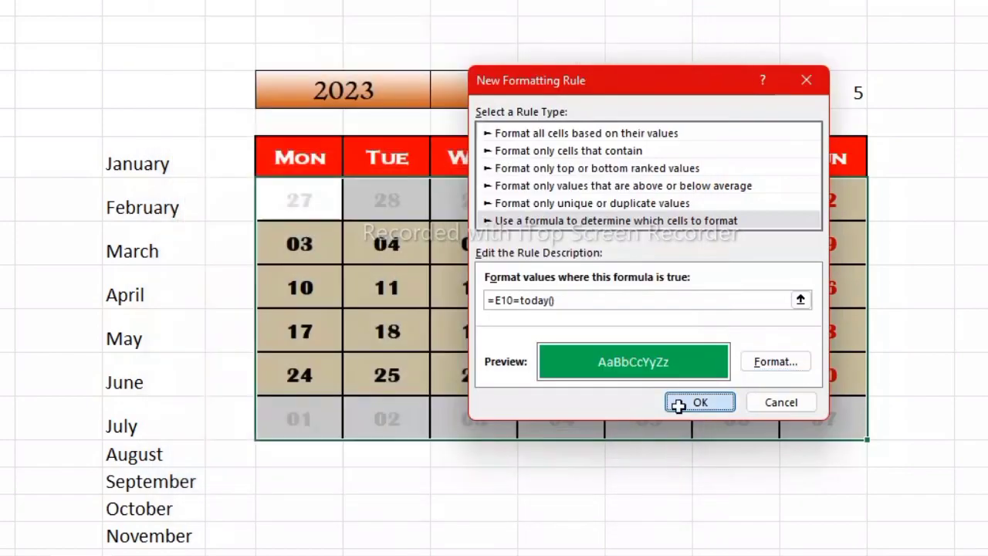
{"action": "left_click", "coordinate": [624, 474]}
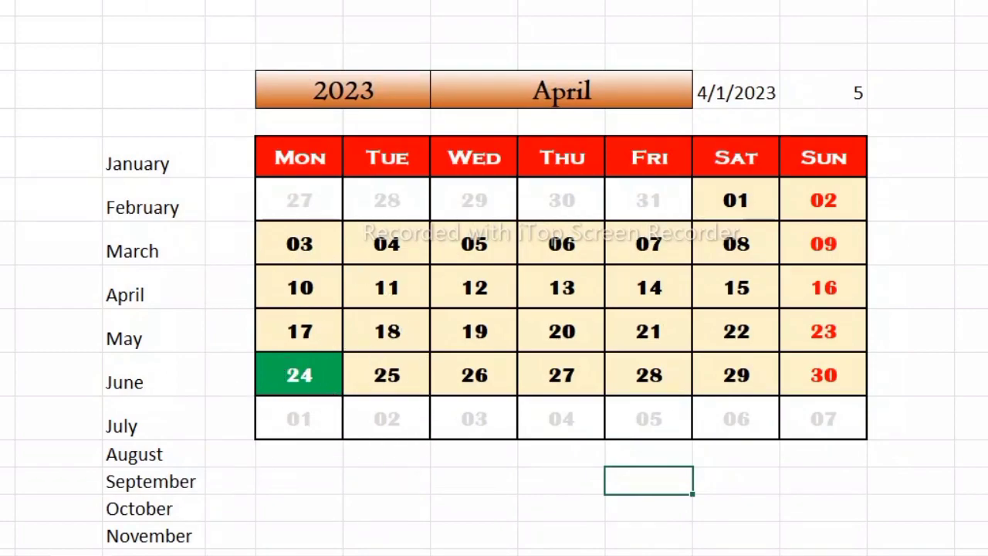
- Choose June from the month dropdown
{"action": "left_click", "coordinate": [574, 531]}
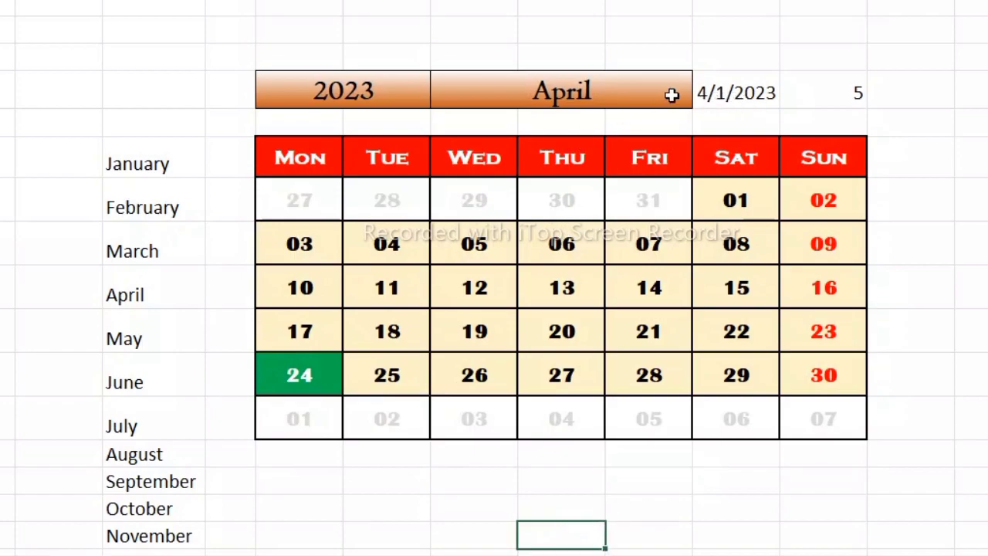
{"action": "left_click", "coordinate": [671, 95]}
{"action": "left_click", "coordinate": [703, 98]}
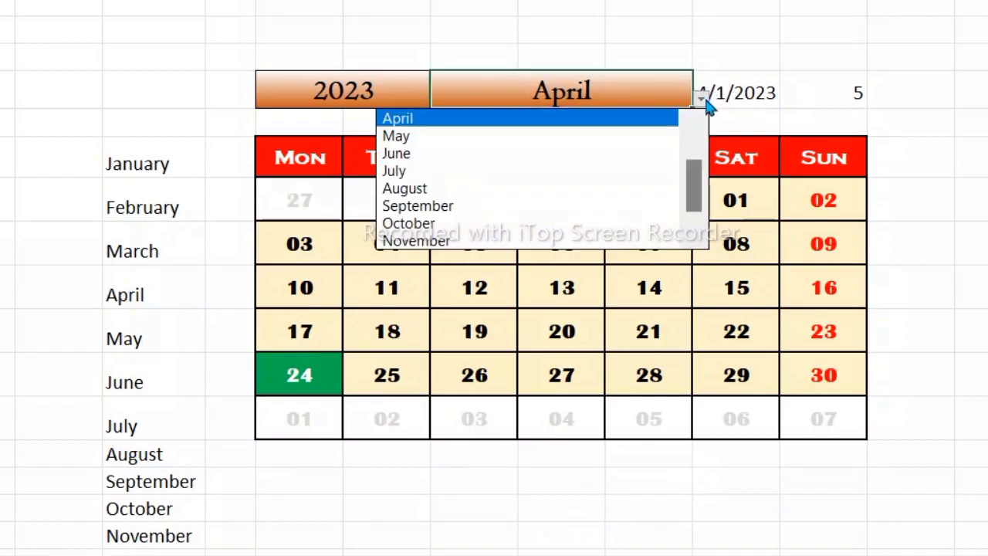
{"action": "left_click", "coordinate": [579, 154]}
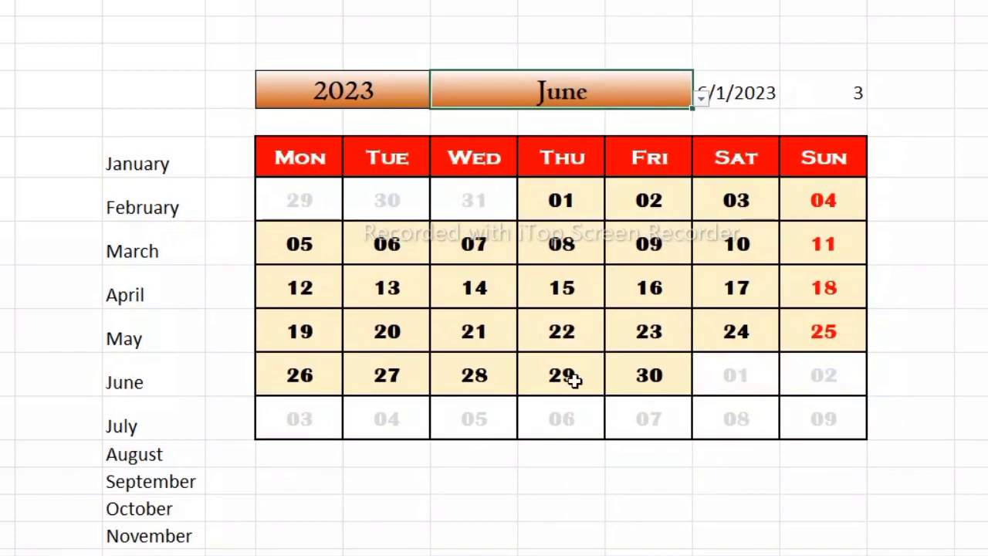
- Change the year cell from 2023 to 2030
{"action": "left_click", "coordinate": [359, 77]}
{"action": "double_click", "coordinate": [365, 84]}
{"action": "key", "text": "BackSpace"}
{"action": "key", "text": "BackSpace"}
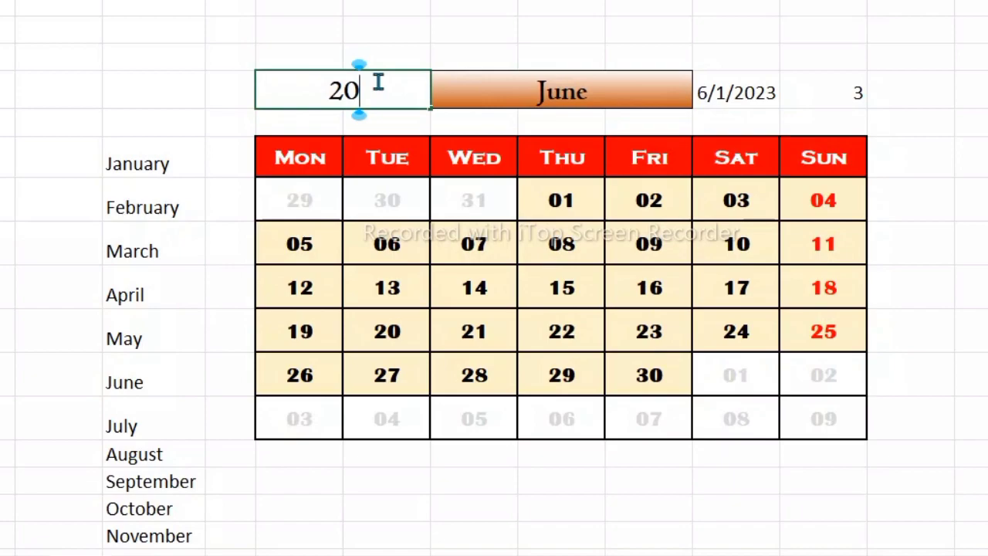
{"action": "type", "text": "30"}
{"action": "key", "text": "Return"}
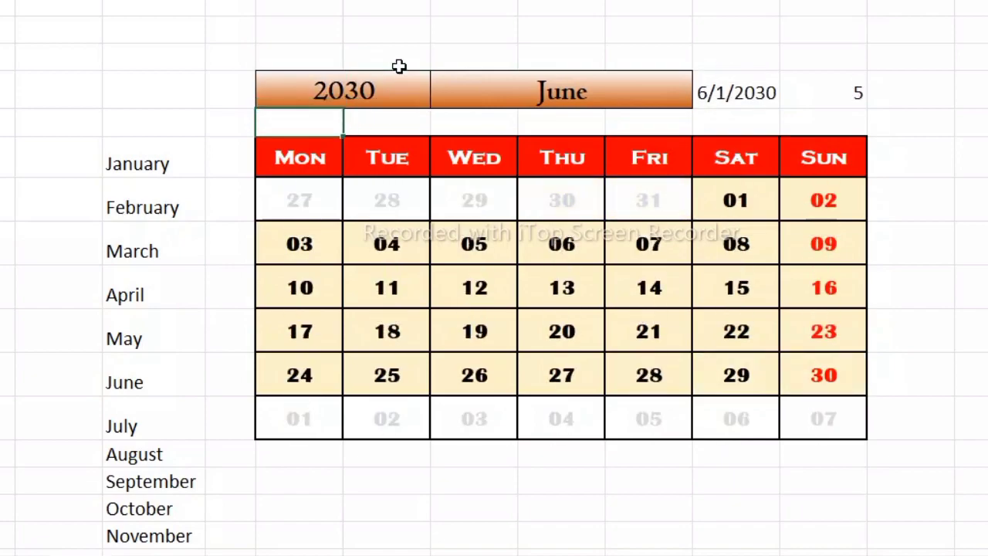
{"action": "left_click", "coordinate": [500, 66]}
{"action": "left_click", "coordinate": [496, 76]}
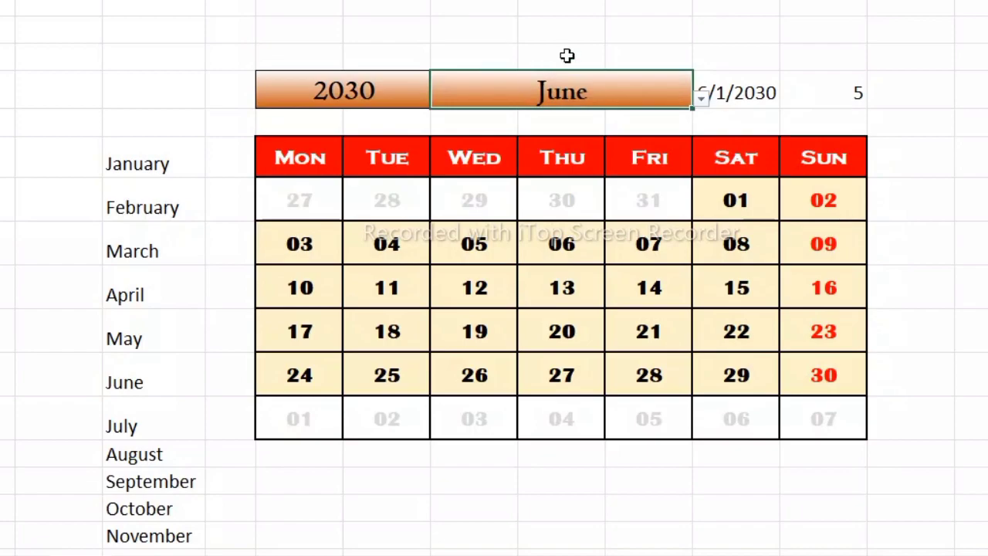
- Select the January–December month list plus the helper date and weekday number cells
{"action": "left_click", "coordinate": [613, 37]}
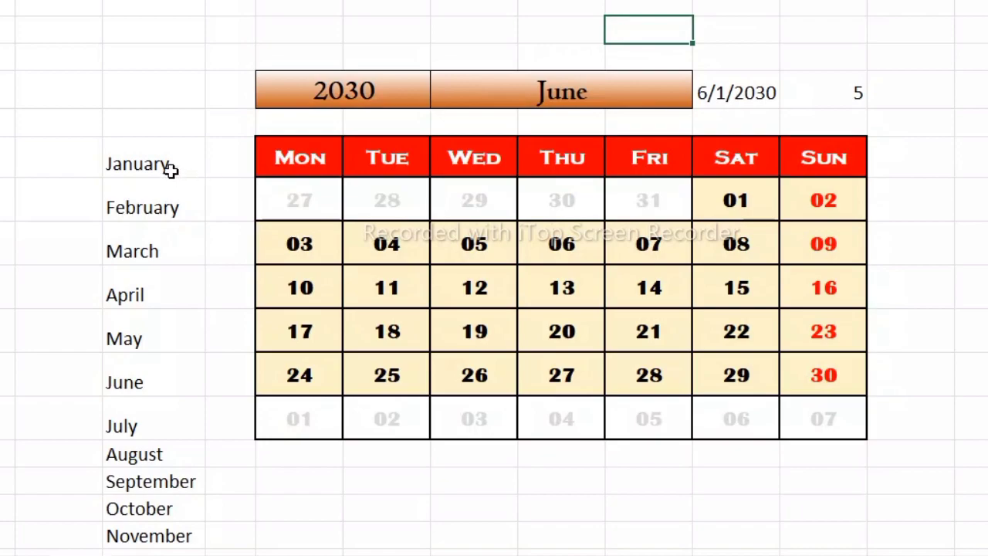
{"action": "left_click_drag", "start_coordinate": [170, 170], "coordinate": [198, 546]}
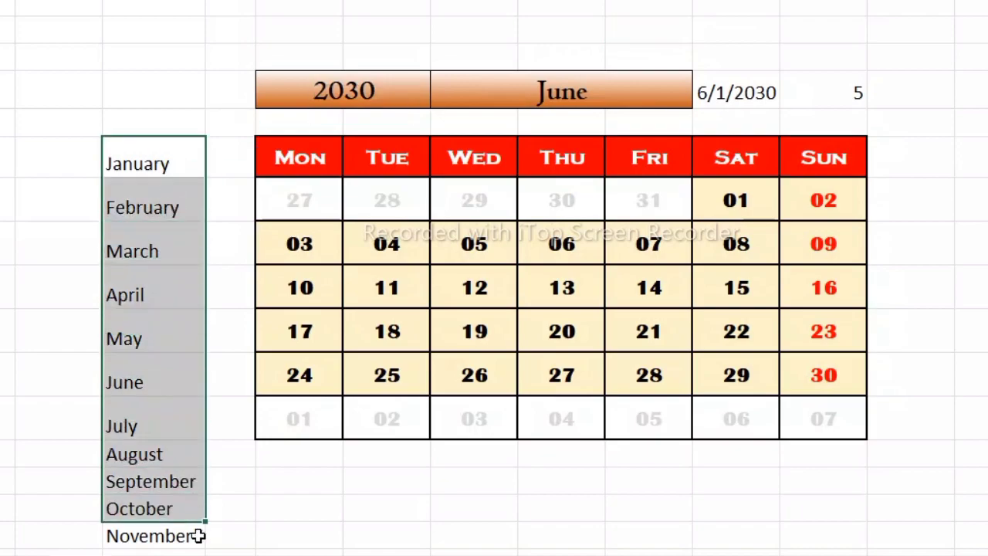
{"action": "left_click", "coordinate": [287, 507]}
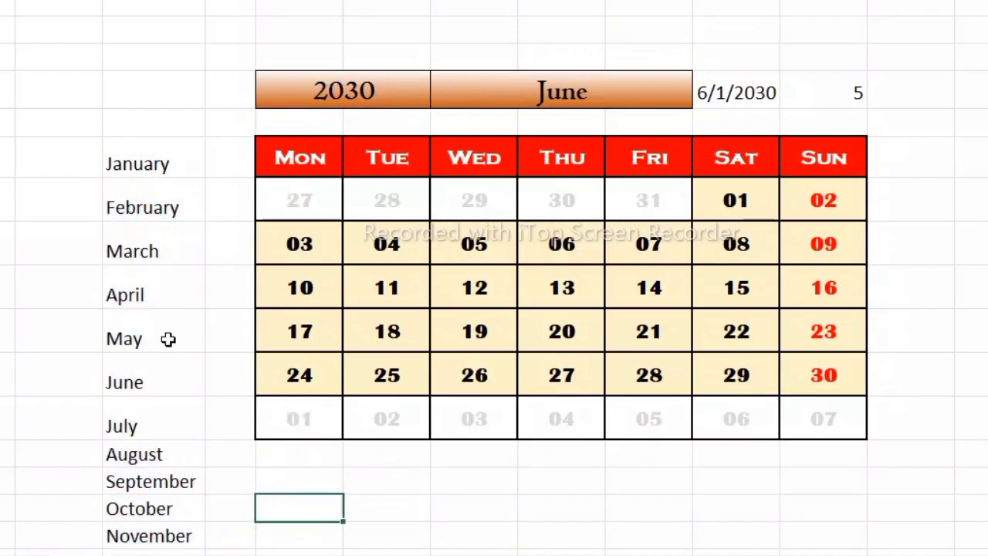
{"action": "left_click_drag", "start_coordinate": [150, 163], "coordinate": [150, 450]}
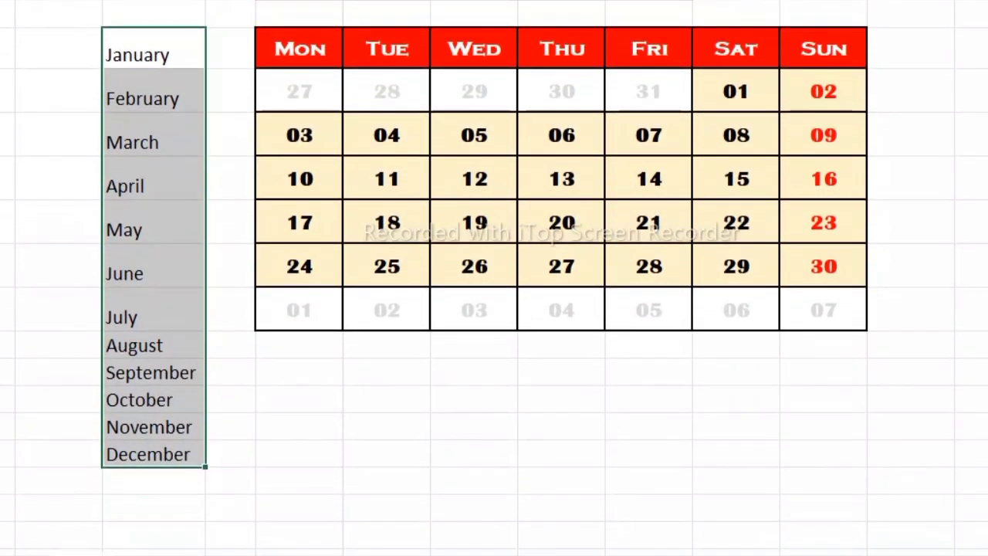
{"action": "scroll", "coordinate": [495, 278], "scroll_direction": "up", "scroll_amount": 1}
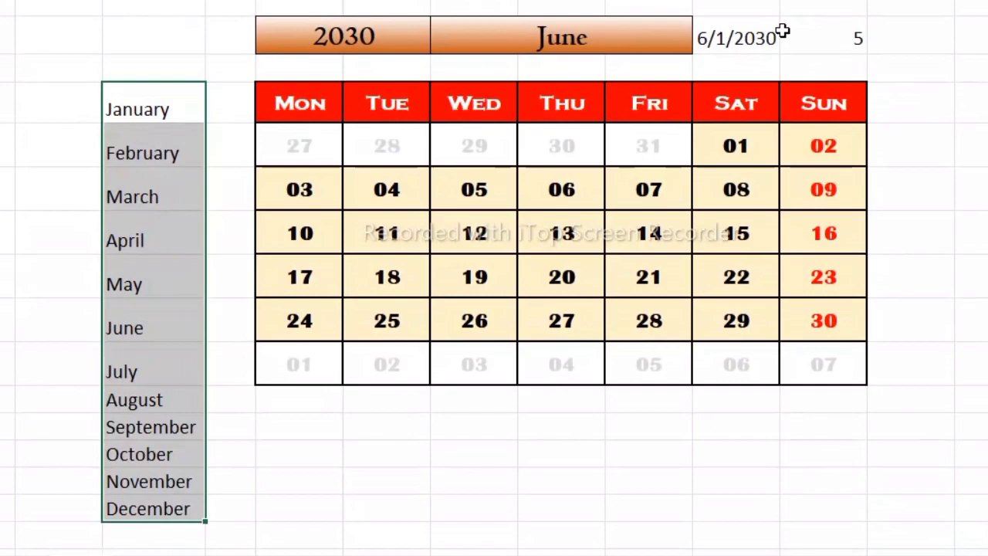
{"action": "left_click_drag", "start_coordinate": [767, 34], "coordinate": [826, 38]}
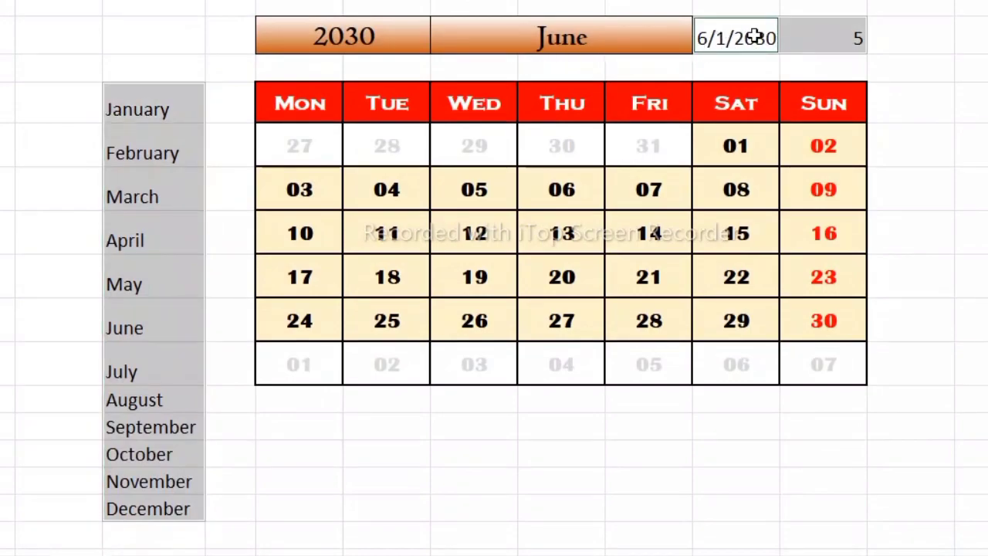
- Apply the custom number format ;;; to the selected cells to hide them
{"action": "right_click", "coordinate": [755, 37]}
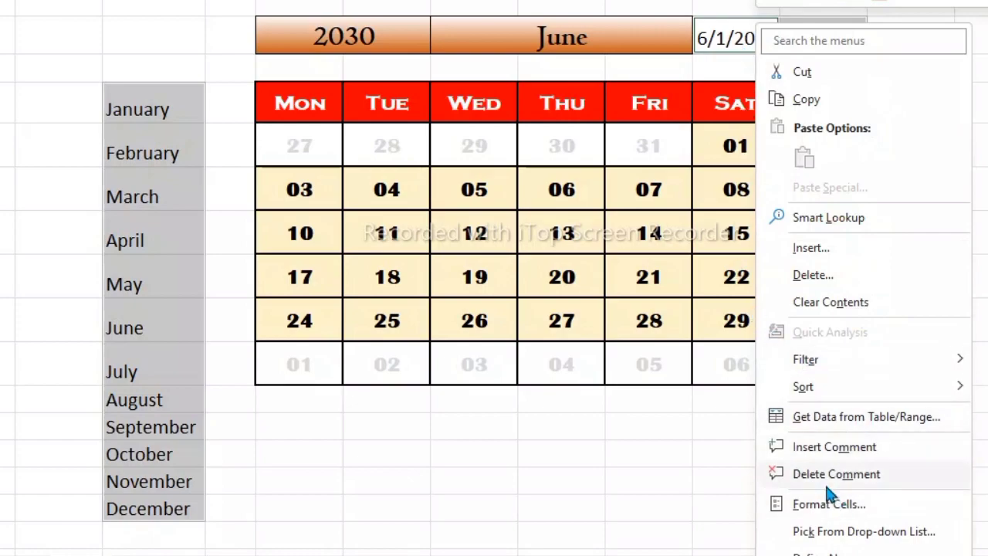
{"action": "left_click", "coordinate": [820, 509]}
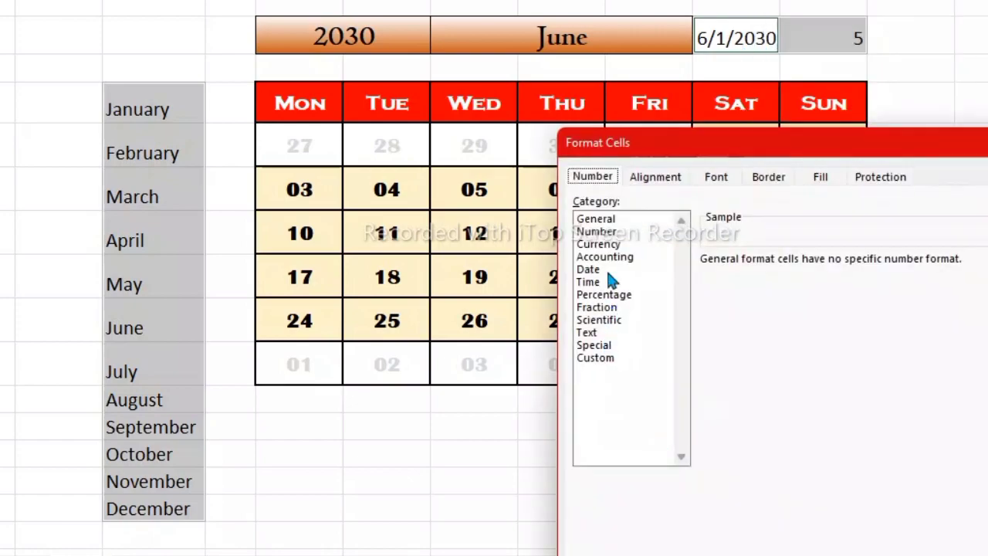
{"action": "mouse_move", "coordinate": [655, 155]}
{"action": "left_mouse_down"}
{"action": "mouse_move", "coordinate": [504, 0]}
{"action": "mouse_move", "coordinate": [392, 13]}
{"action": "left_mouse_up"}
{"action": "left_click", "coordinate": [491, 162]}
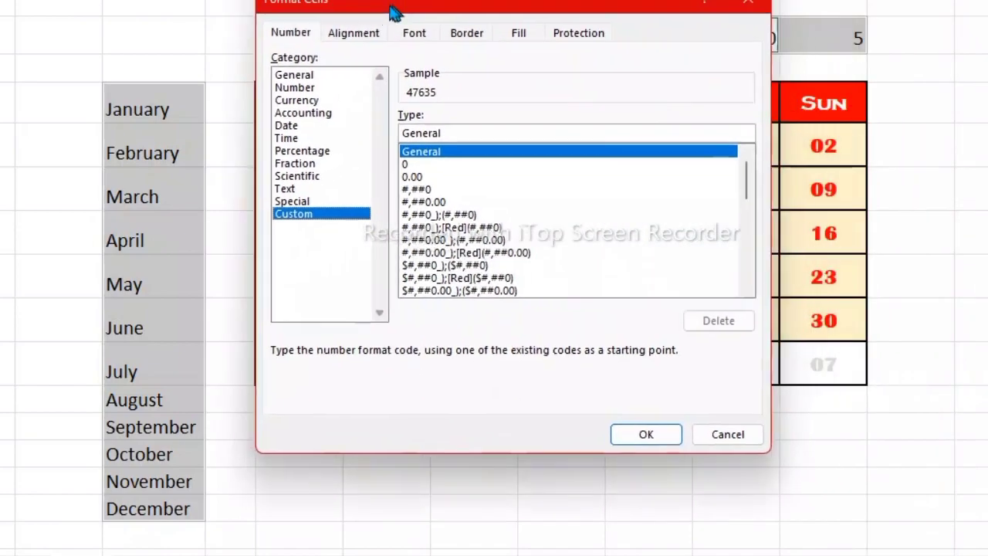
{"action": "left_click", "coordinate": [454, 137]}
{"action": "key", "text": "BackSpace"}
{"action": "key", "text": "BackSpace"}
{"action": "key", "text": "BackSpace"}
{"action": "key", "text": "BackSpace"}
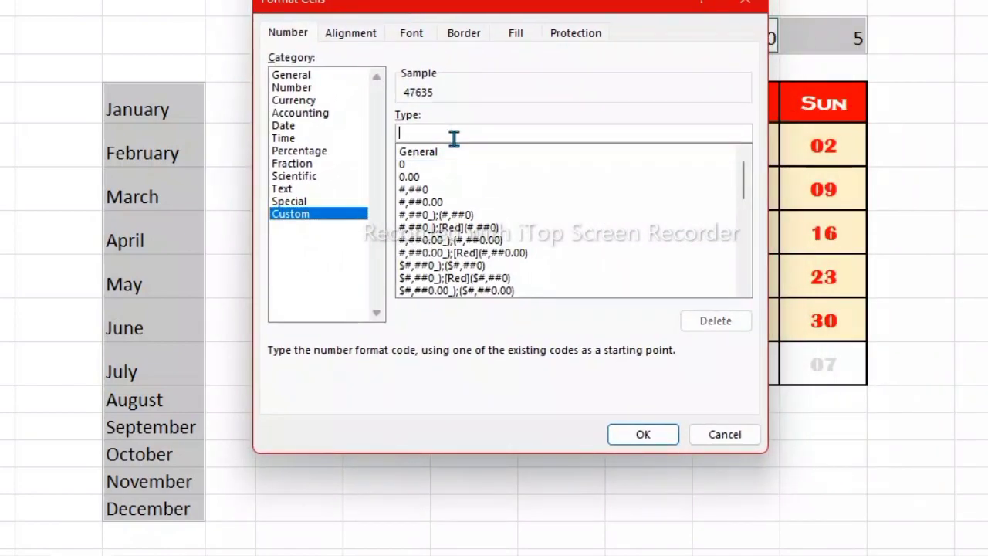
{"action": "type", "text": ";"}
{"action": "key", "text": "BackSpace"}
{"action": "type", "text": ";;;"}
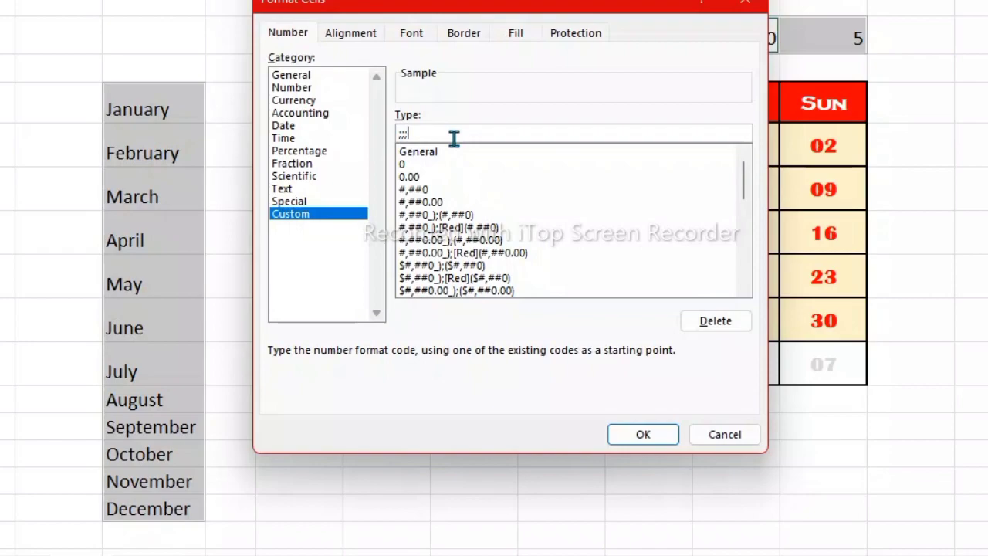
{"action": "left_click", "coordinate": [614, 431]}
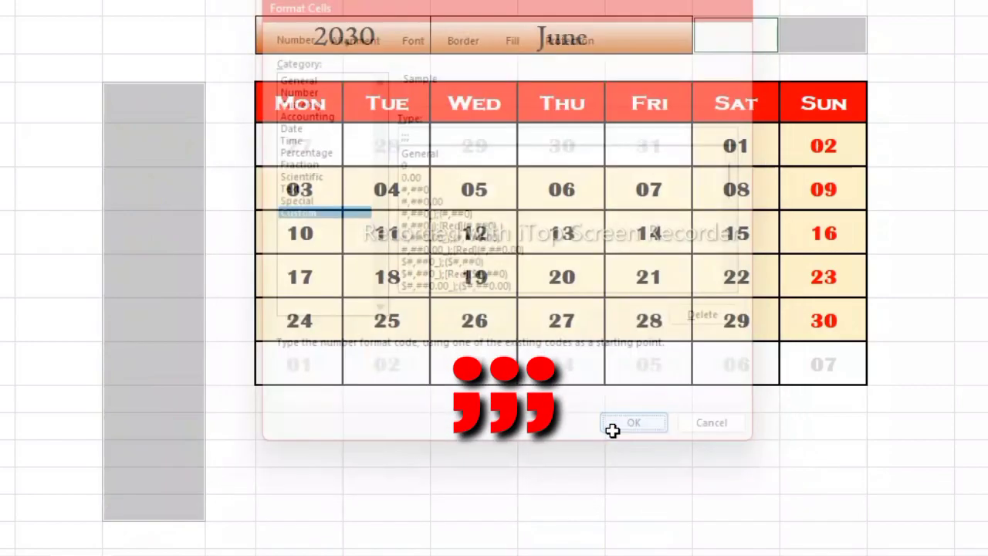
{"action": "left_click", "coordinate": [861, 510]}
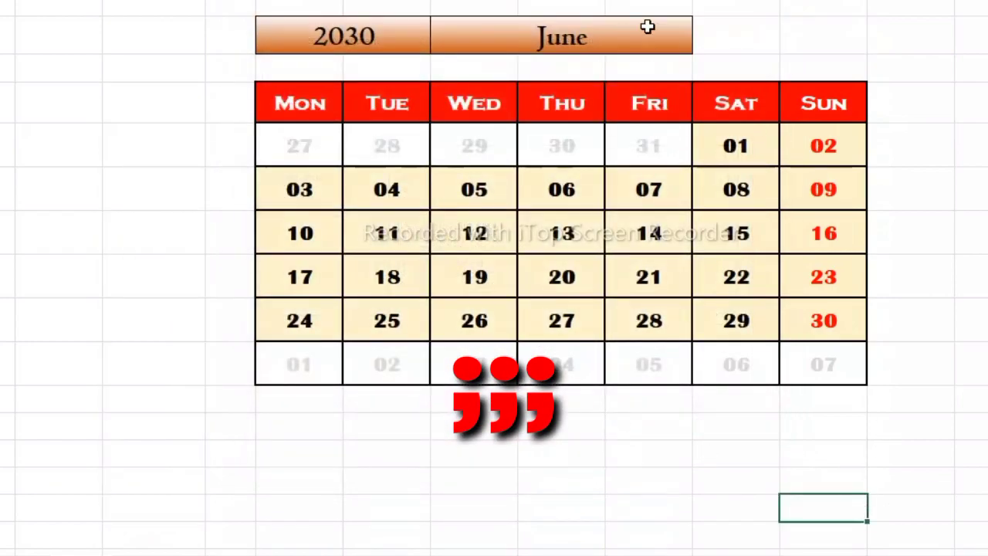
- Choose April from the month dropdown
{"action": "left_click", "coordinate": [647, 27]}
{"action": "left_click", "coordinate": [699, 44]}
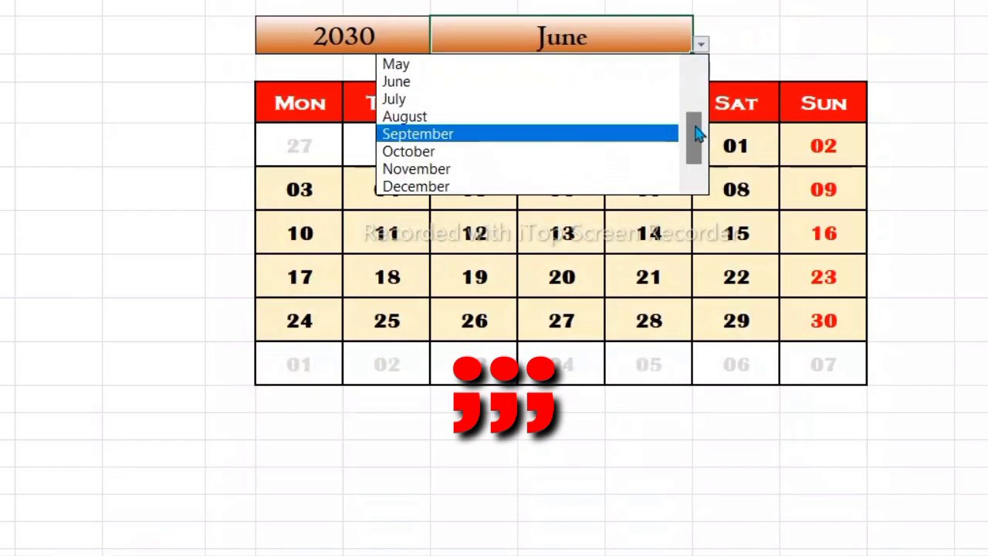
{"action": "left_click_drag", "start_coordinate": [697, 134], "coordinate": [690, 93]}
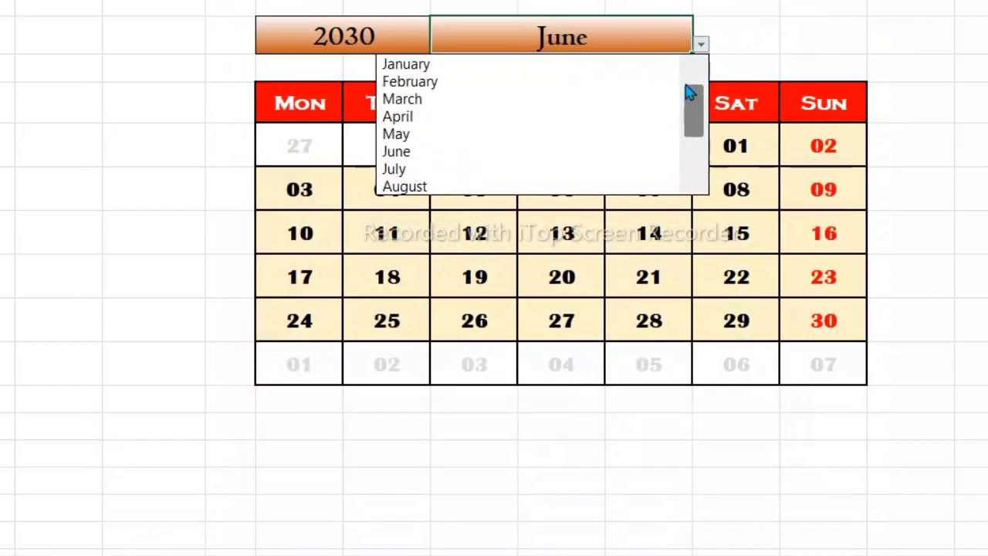
{"action": "left_click", "coordinate": [621, 117]}
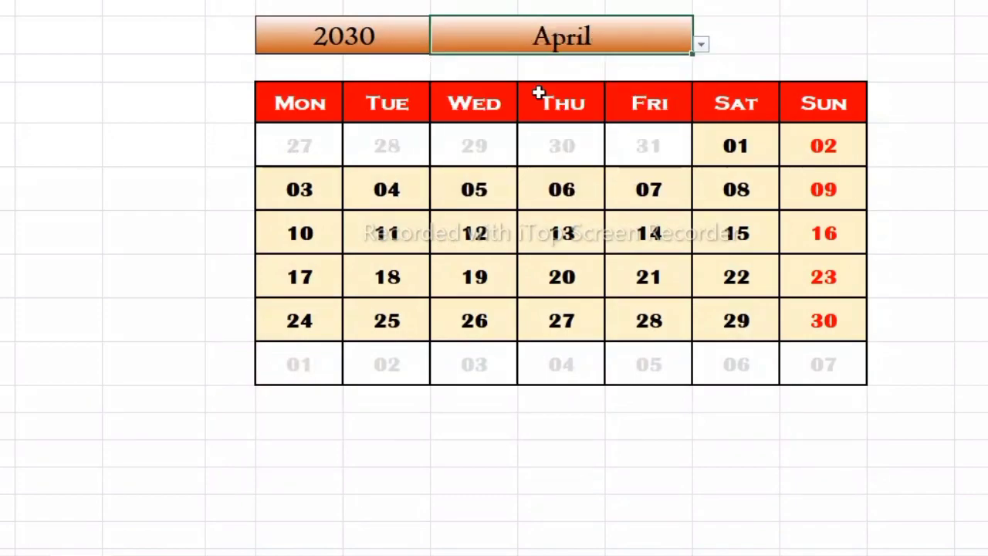
- Change the year cell from 2030 back to 2023
{"action": "double_click", "coordinate": [392, 29]}
{"action": "key", "text": "BackSpace"}
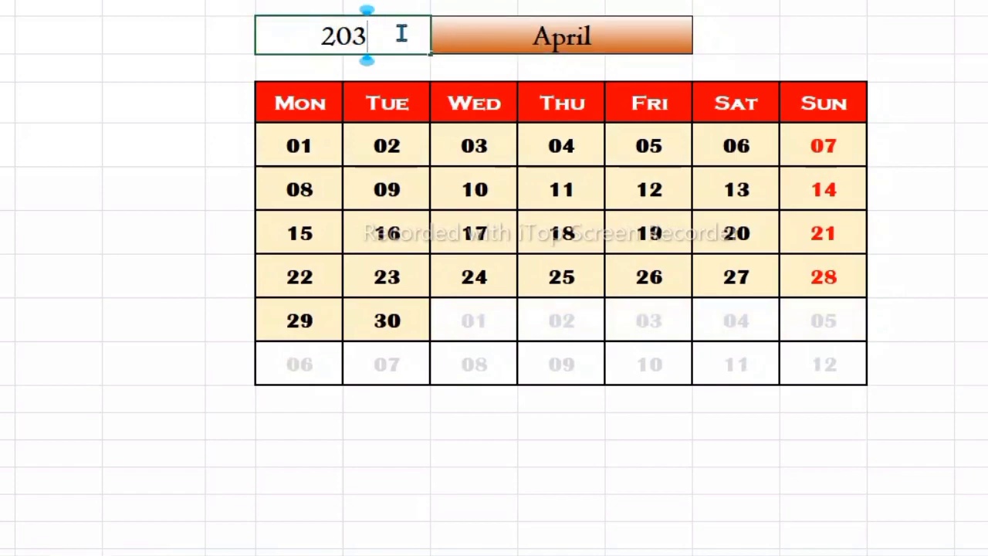
{"action": "key", "text": "BackSpace"}
{"action": "type", "text": "23"}
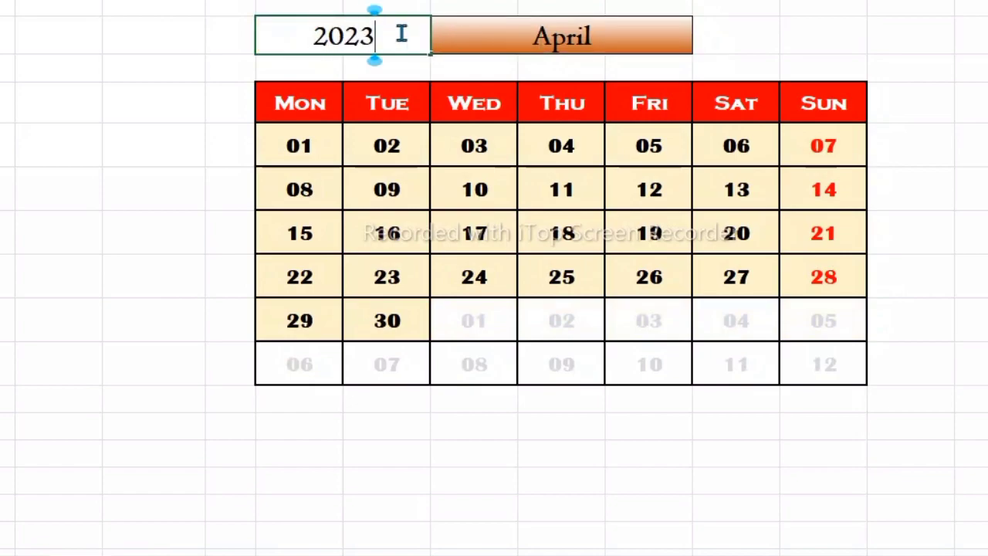
{"action": "key", "text": "Return"}
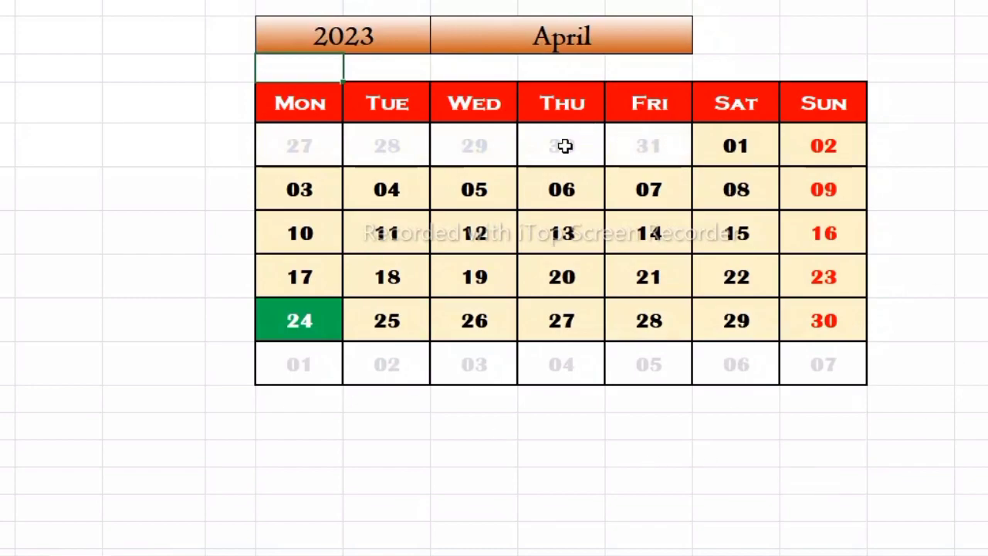